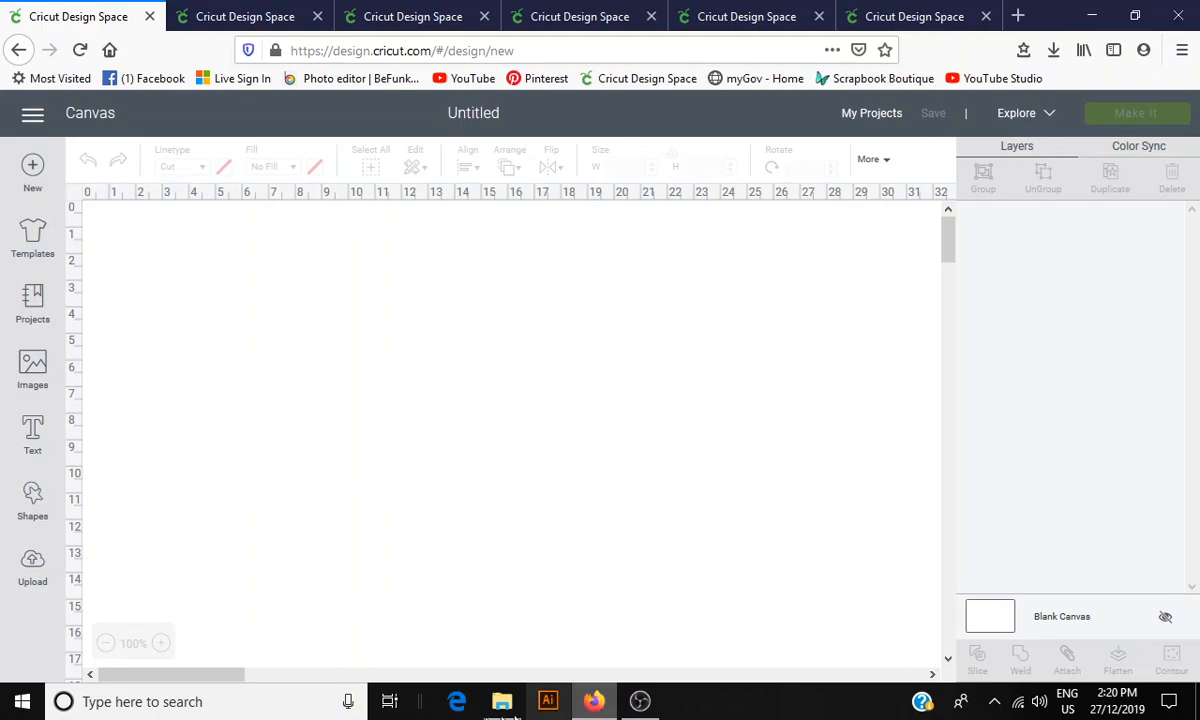
In File Explorer, extract all files from Broderie SVG Mini Album.zip into a Broderie SVG Mini Album folder in Downloads
{"action": "left_click", "coordinate": [503, 703]}
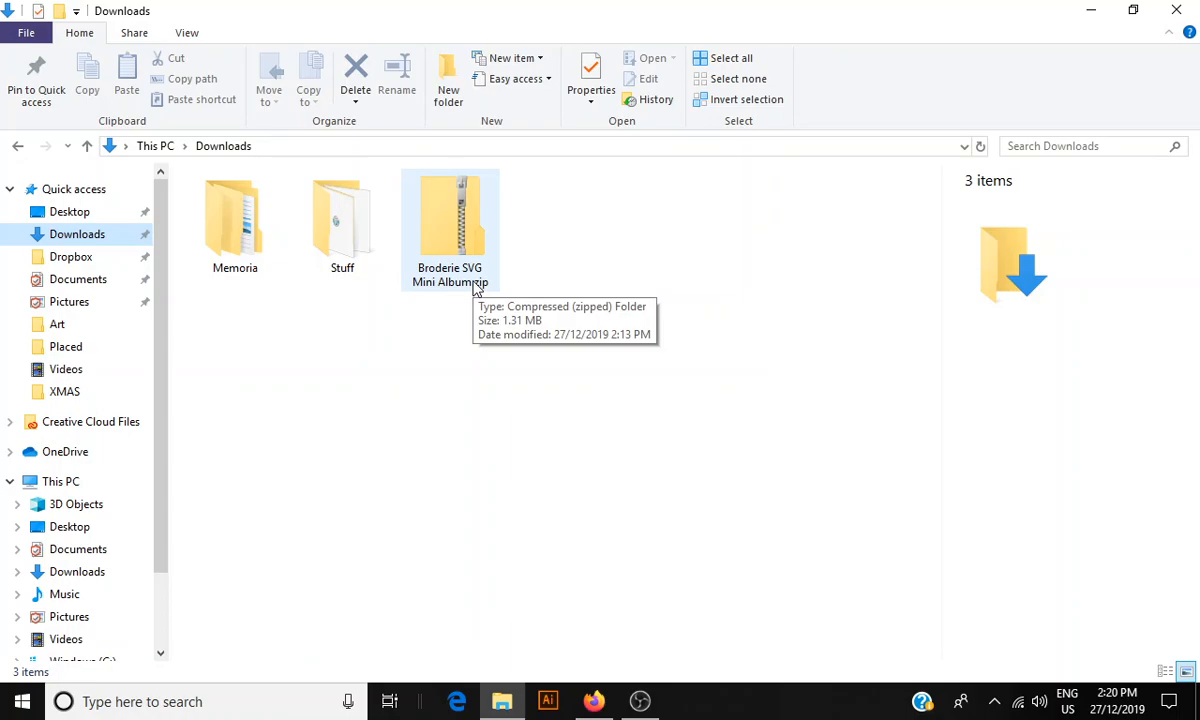
{"action": "left_click", "coordinate": [451, 233]}
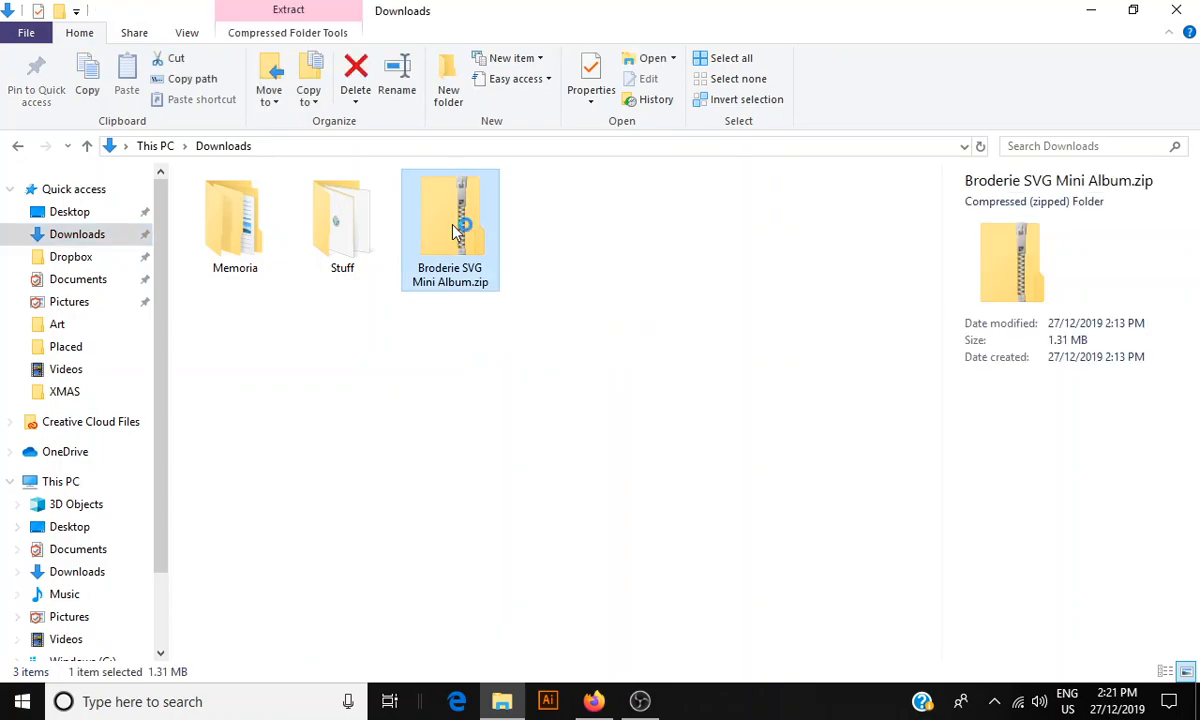
{"action": "double_click", "coordinate": [455, 230]}
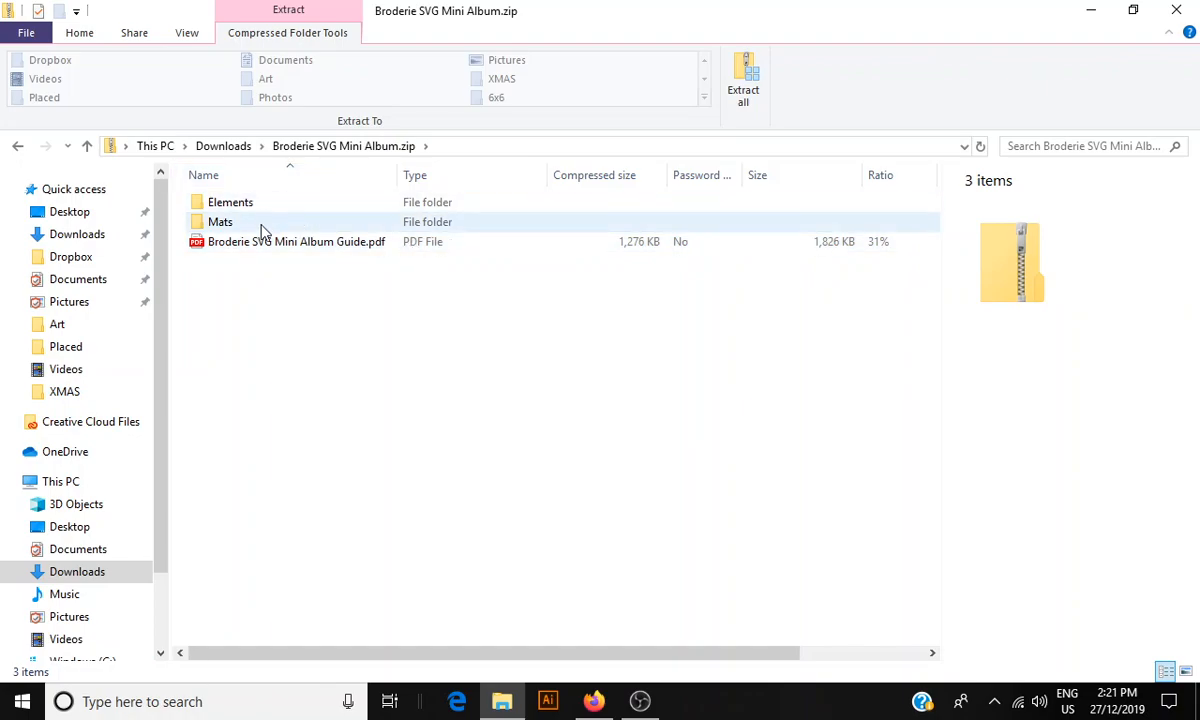
{"action": "left_click", "coordinate": [745, 90]}
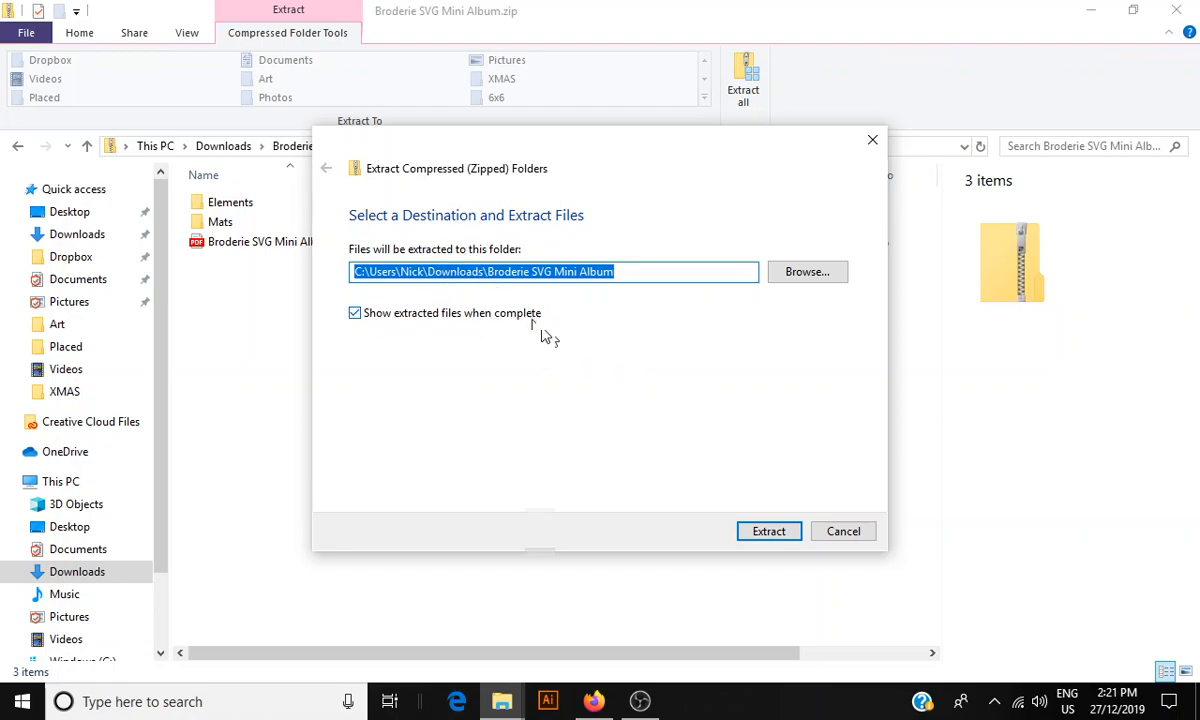
{"action": "left_click", "coordinate": [770, 533]}
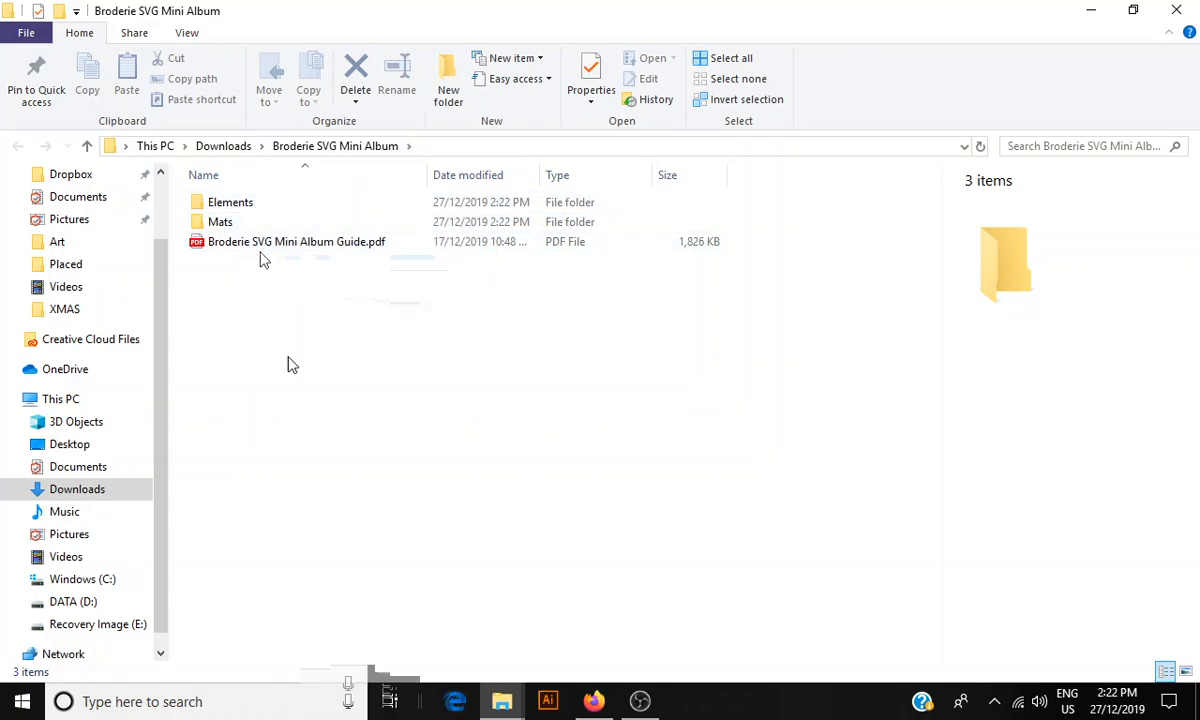
Look through the SVG files in the extracted Elements and Mats folders, and return to the Broderie SVG Mini Album folder
{"action": "left_click", "coordinate": [240, 205]}
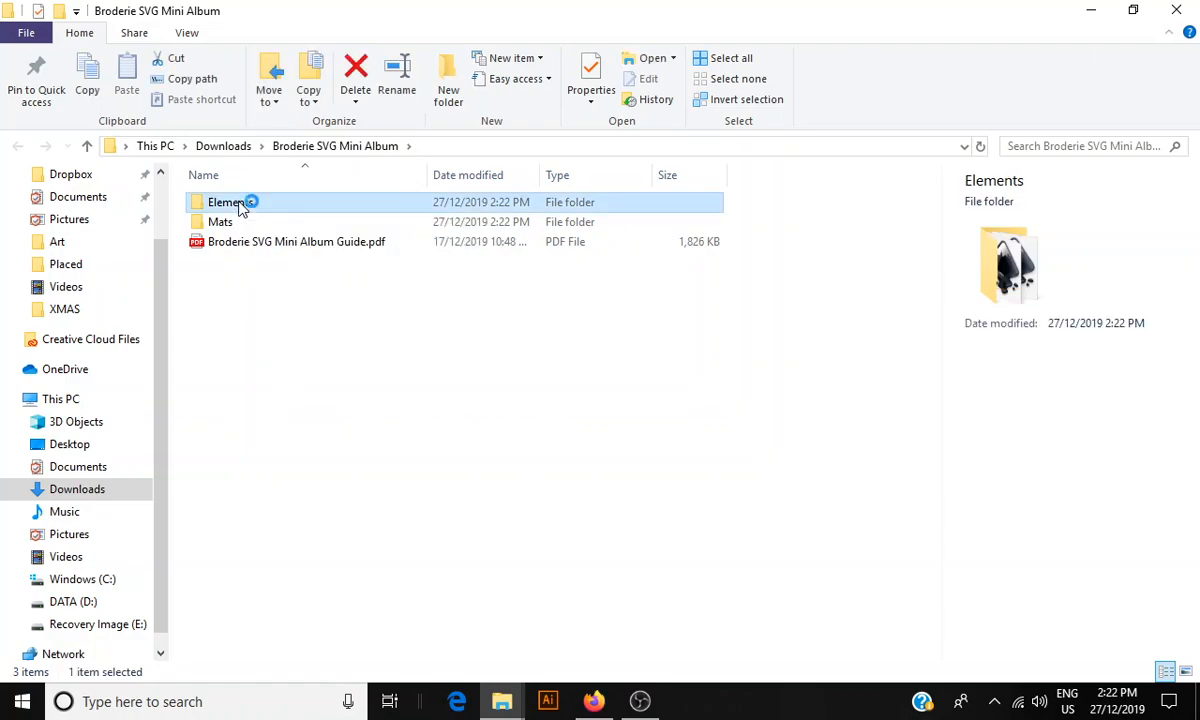
{"action": "double_click", "coordinate": [241, 204]}
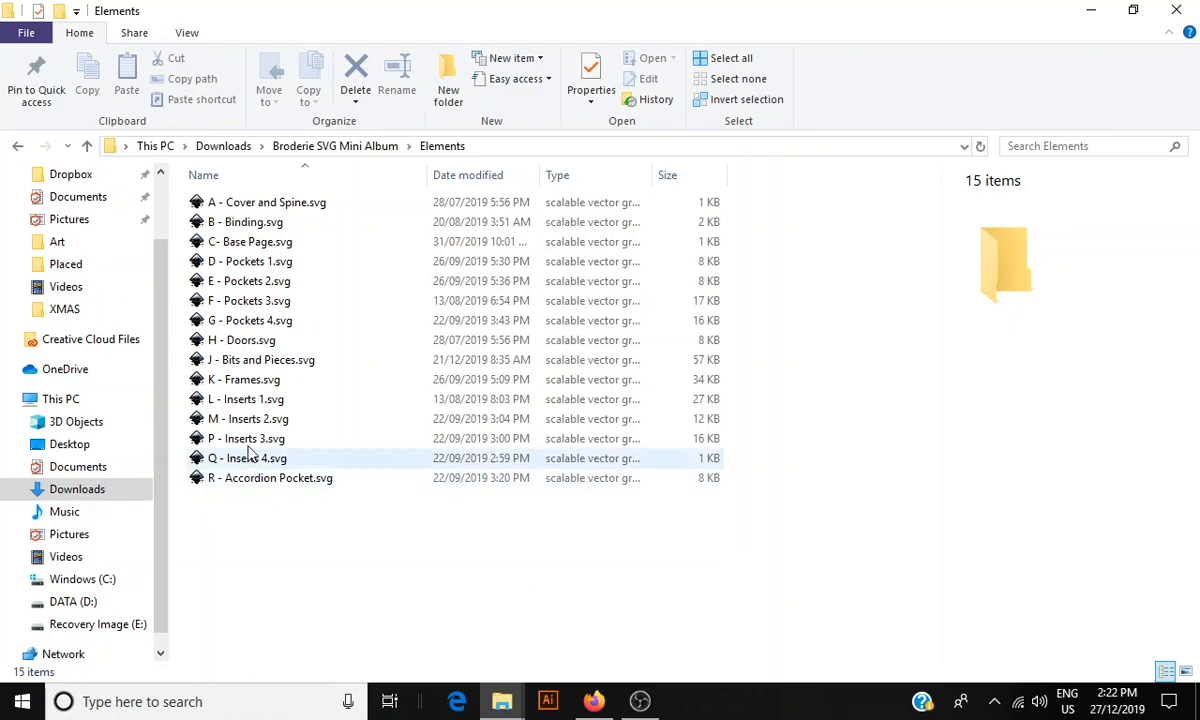
{"action": "left_click", "coordinate": [292, 150]}
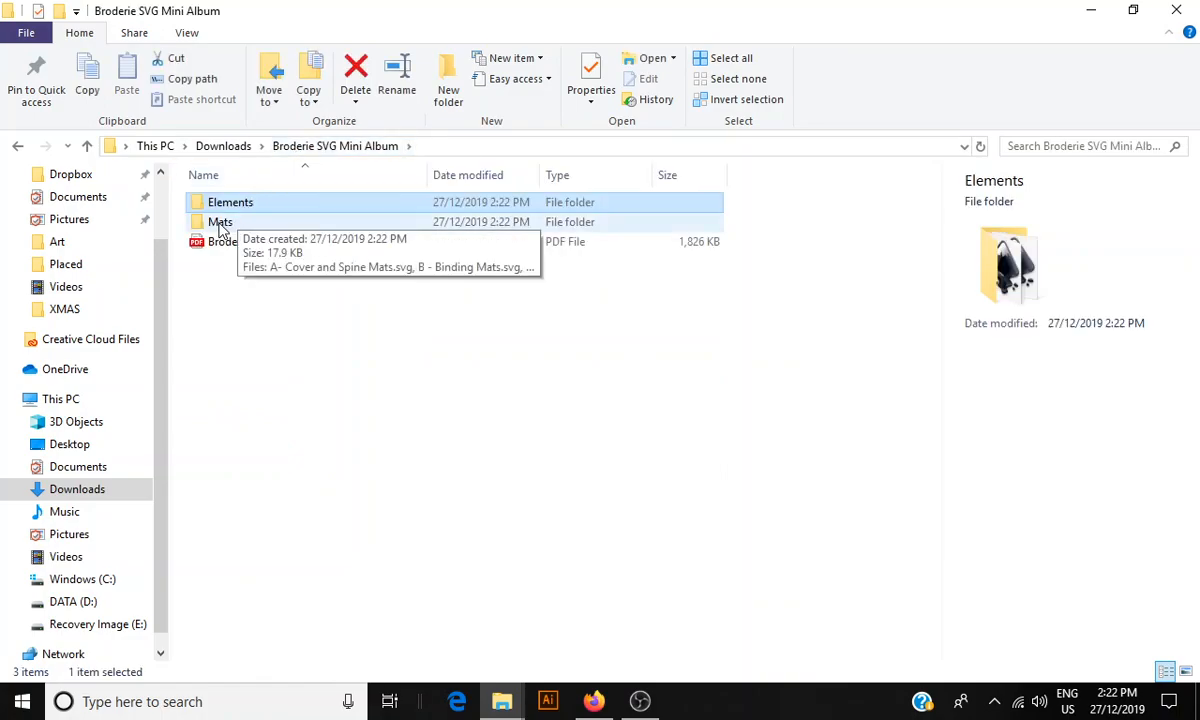
{"action": "double_click", "coordinate": [228, 222]}
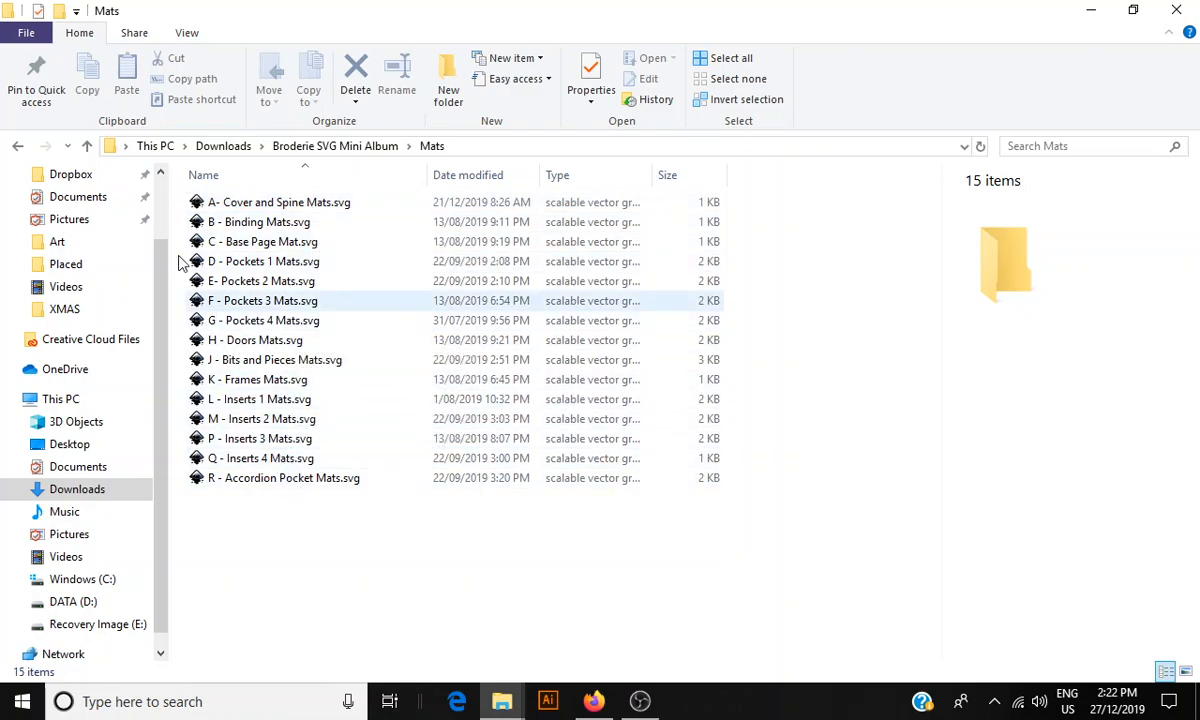
{"action": "left_click", "coordinate": [87, 147]}
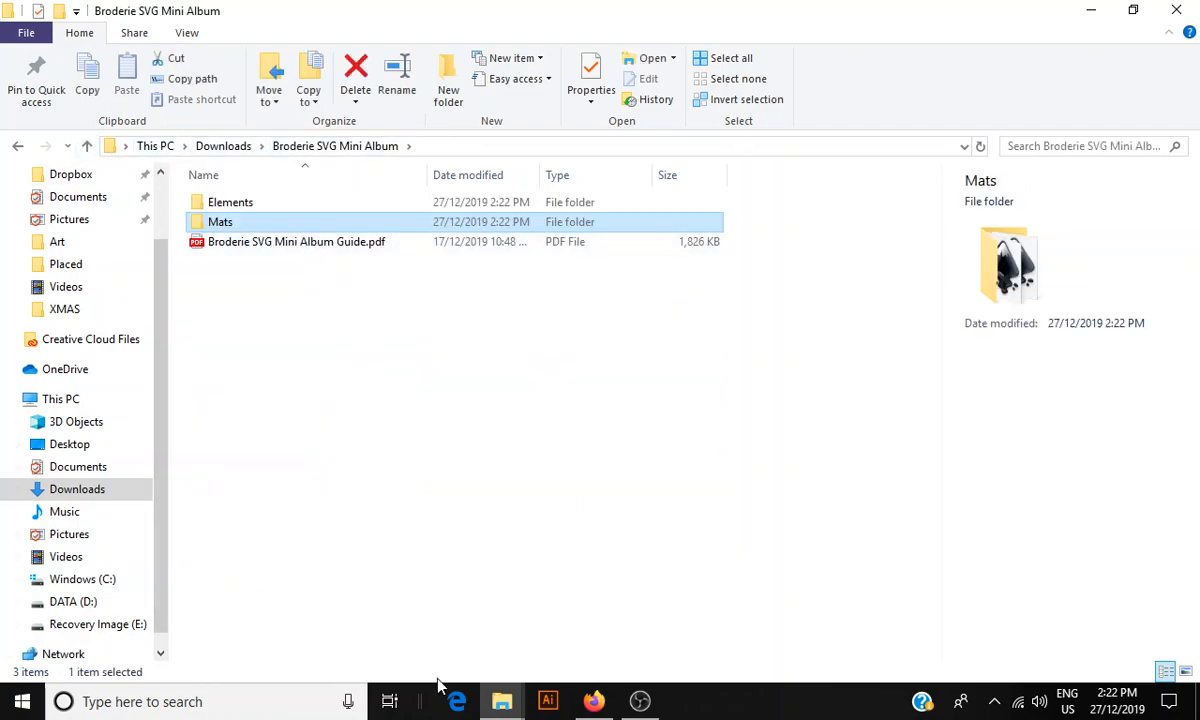
Switch to Cricut Design Space in Firefox, start an image upload and browse to the Elements folder in Downloads > Broderie SVG Mini Album
{"action": "left_click", "coordinate": [592, 701]}
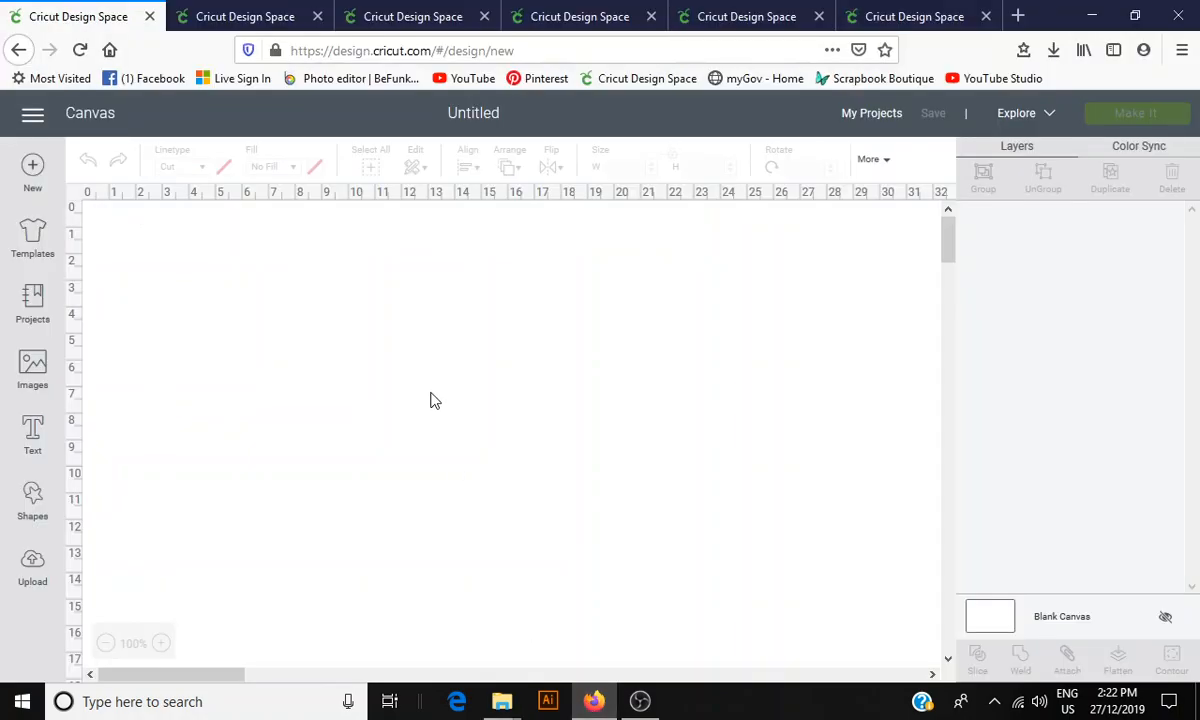
{"action": "left_click", "coordinate": [32, 568]}
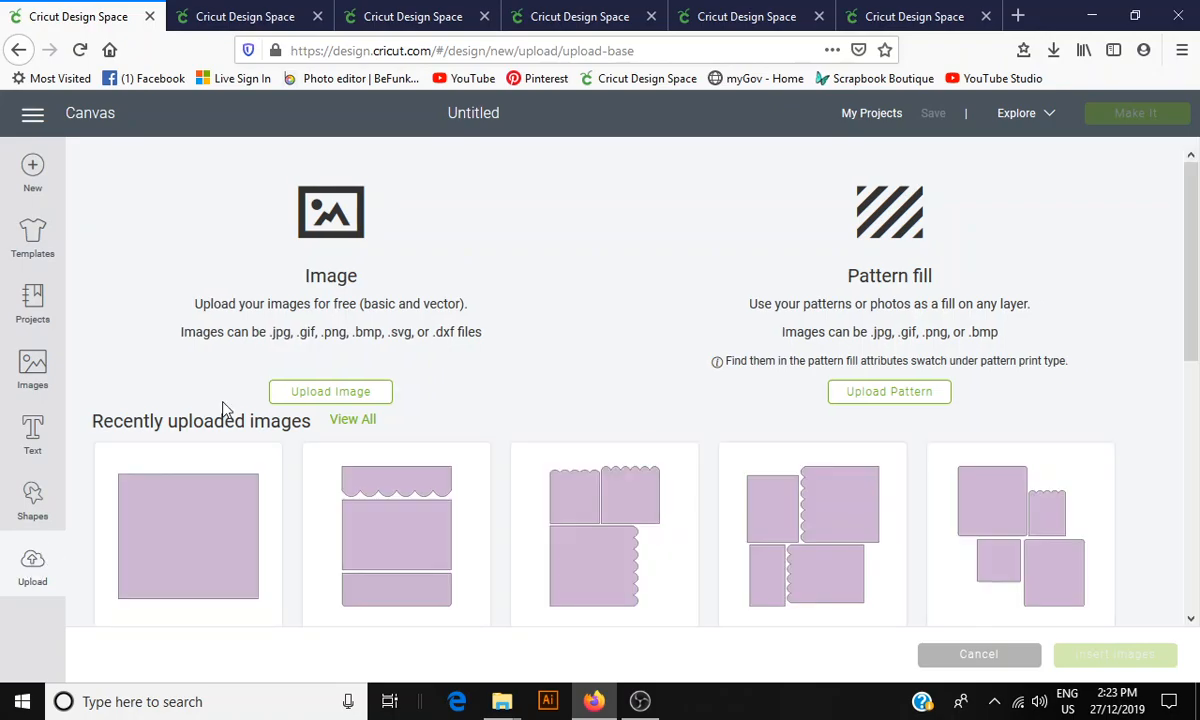
{"action": "left_click", "coordinate": [306, 396]}
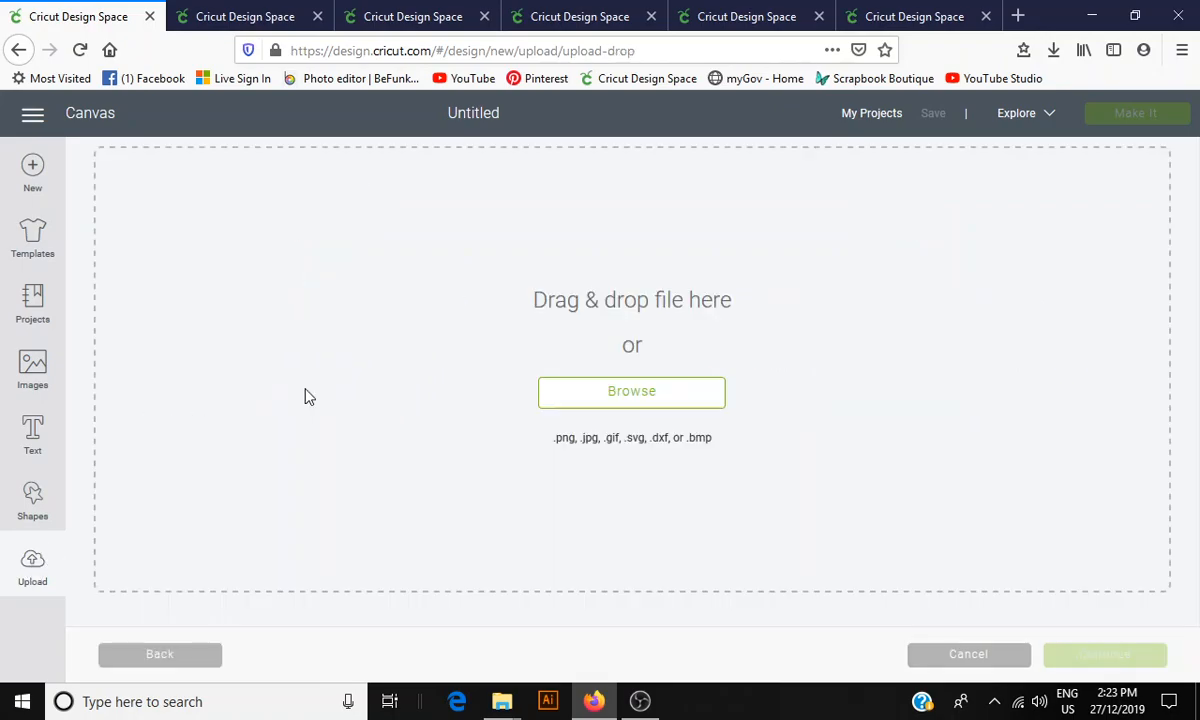
{"action": "left_click", "coordinate": [583, 392]}
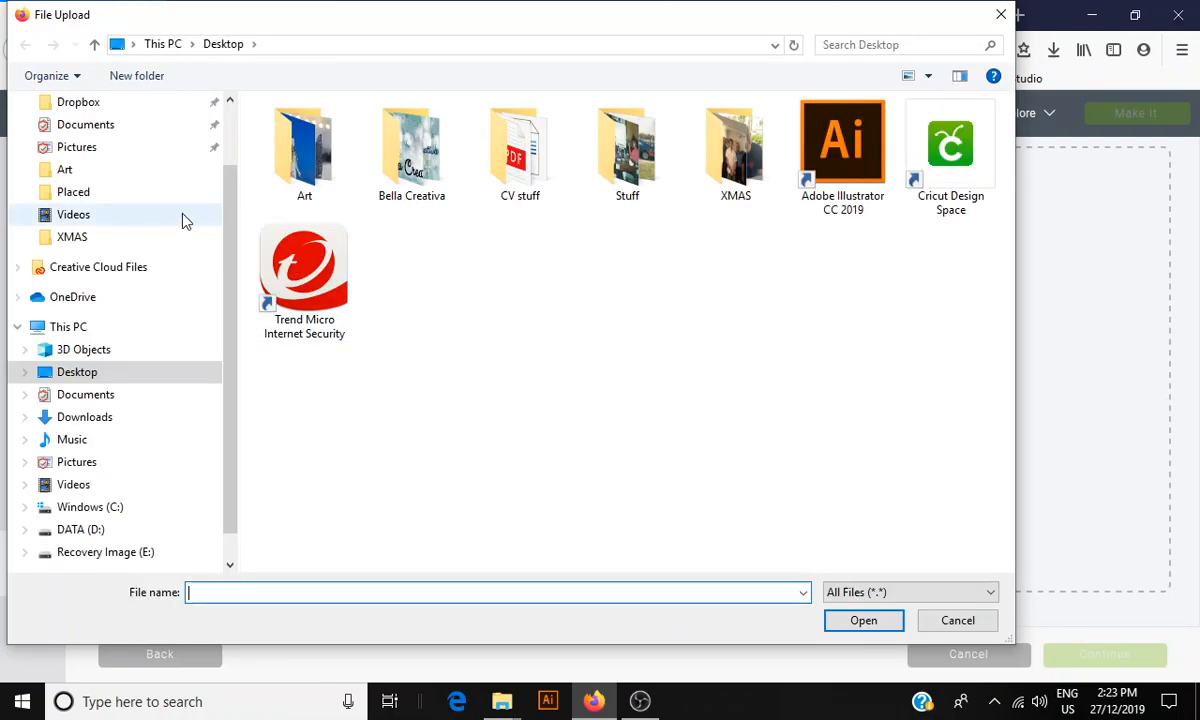
{"action": "left_click_drag", "start_coordinate": [230, 222], "coordinate": [228, 134]}
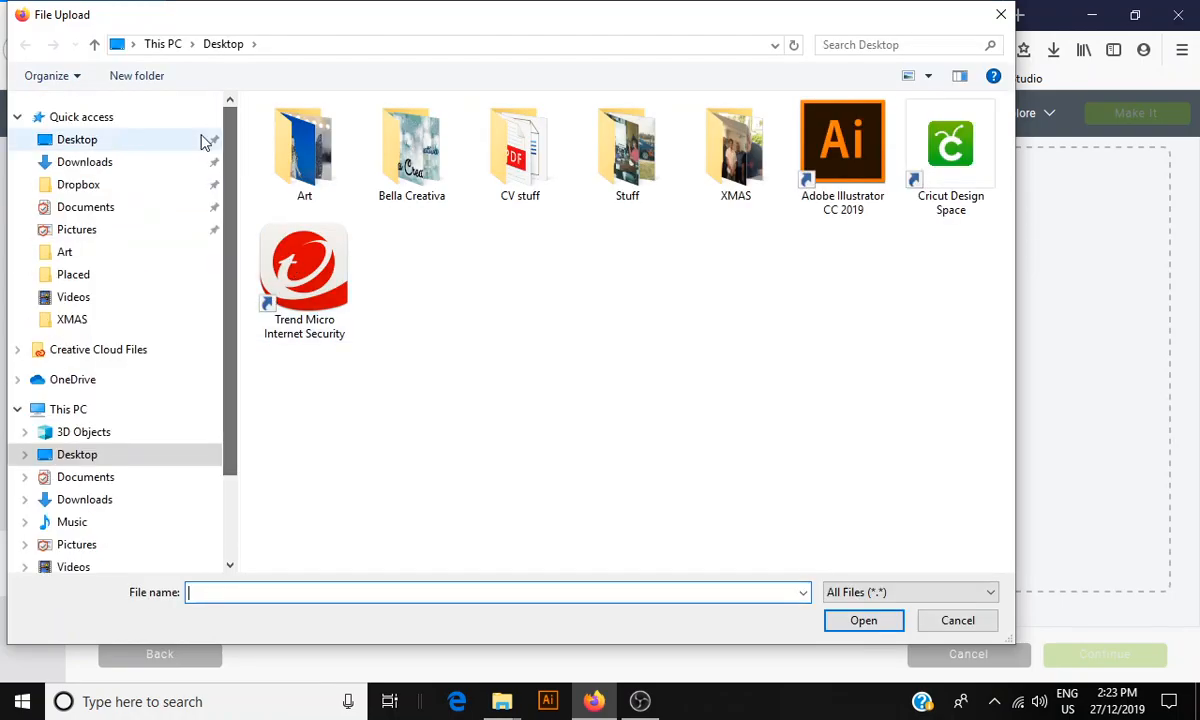
{"action": "left_click", "coordinate": [145, 168]}
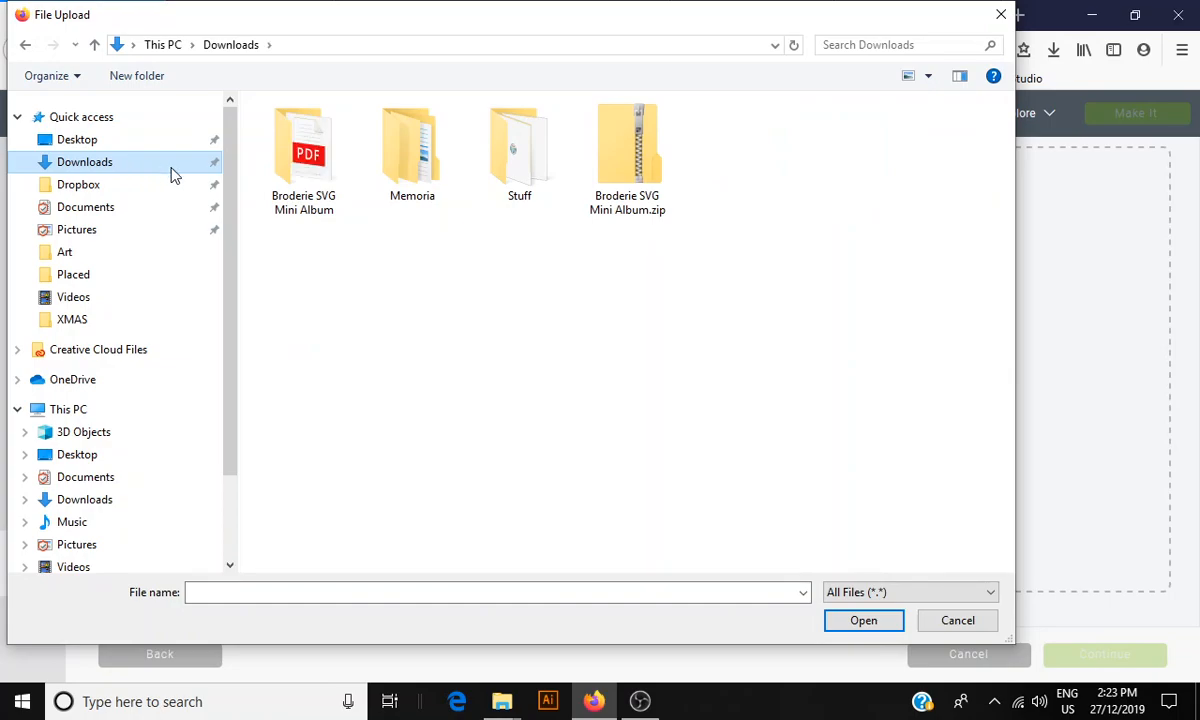
{"action": "double_click", "coordinate": [325, 188]}
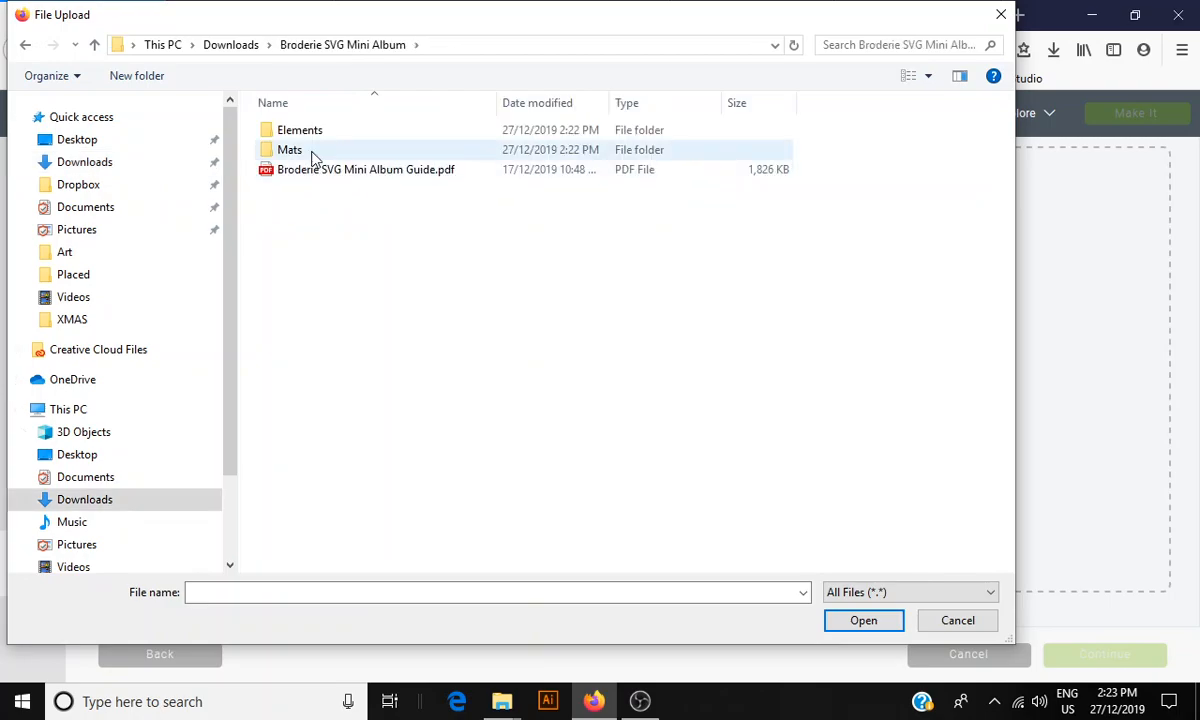
{"action": "double_click", "coordinate": [313, 135]}
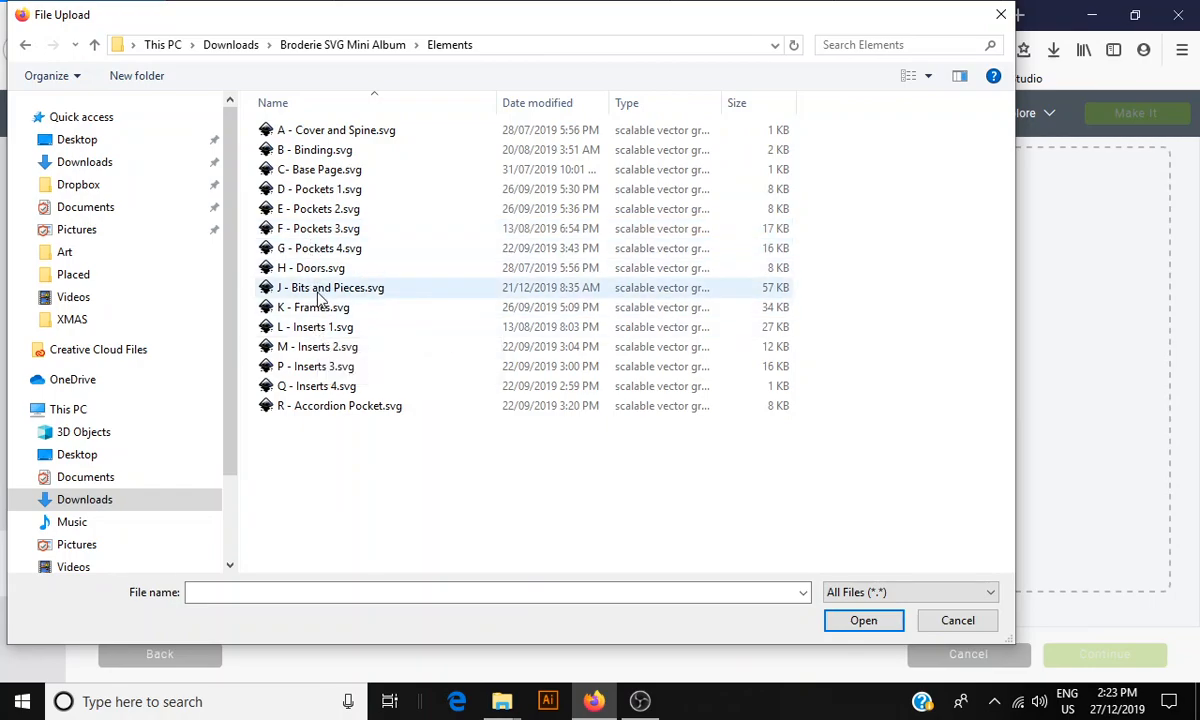
Upload A - Cover and Spine.svg and save it under the image name A - Cover and Spine
{"action": "left_click", "coordinate": [860, 623]}
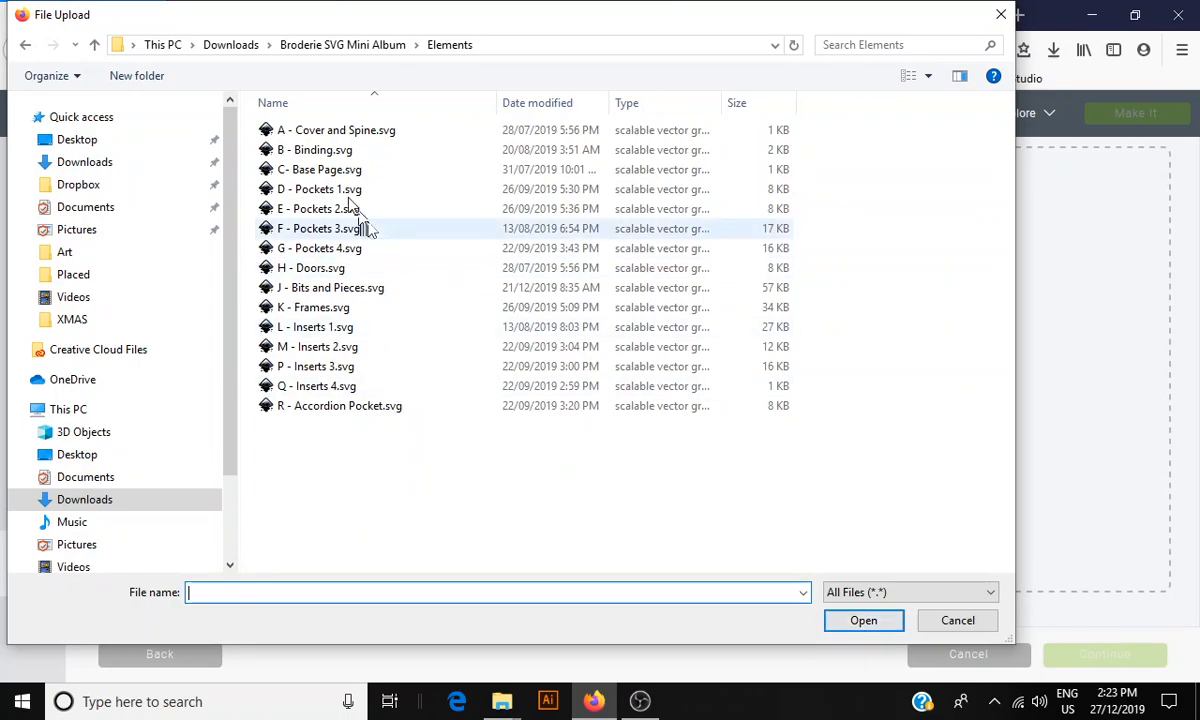
{"action": "left_click", "coordinate": [320, 137]}
{"action": "left_click", "coordinate": [847, 623]}
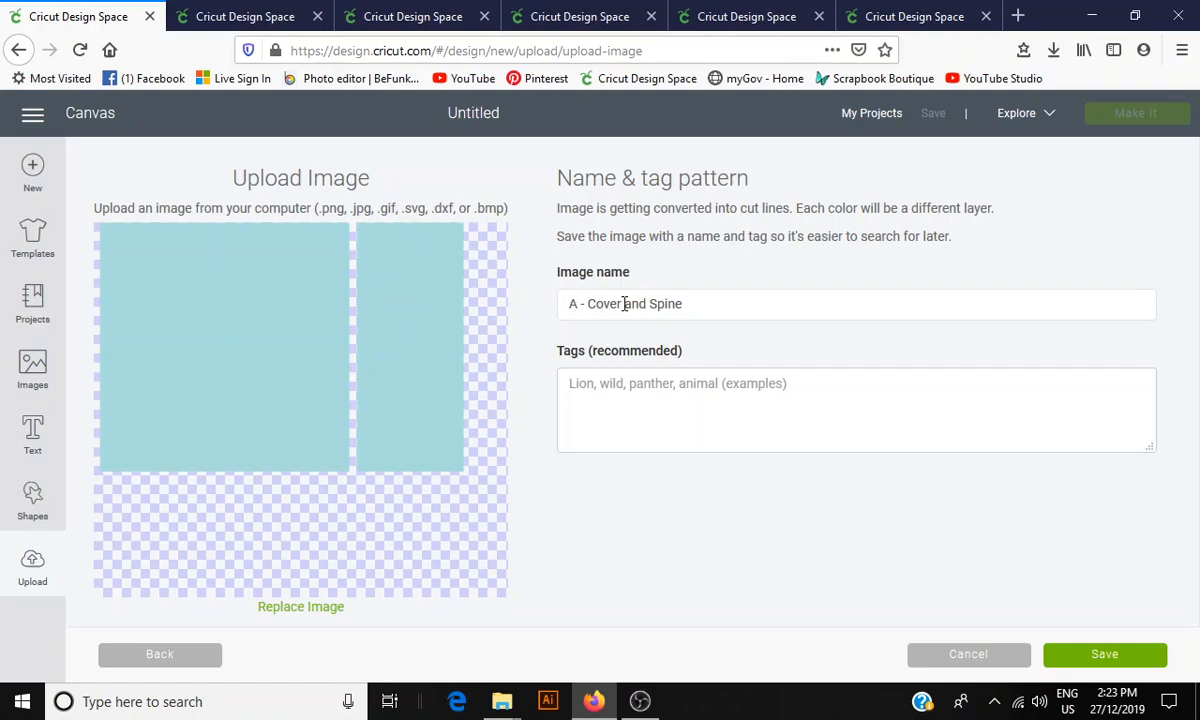
{"action": "left_click", "coordinate": [1107, 660]}
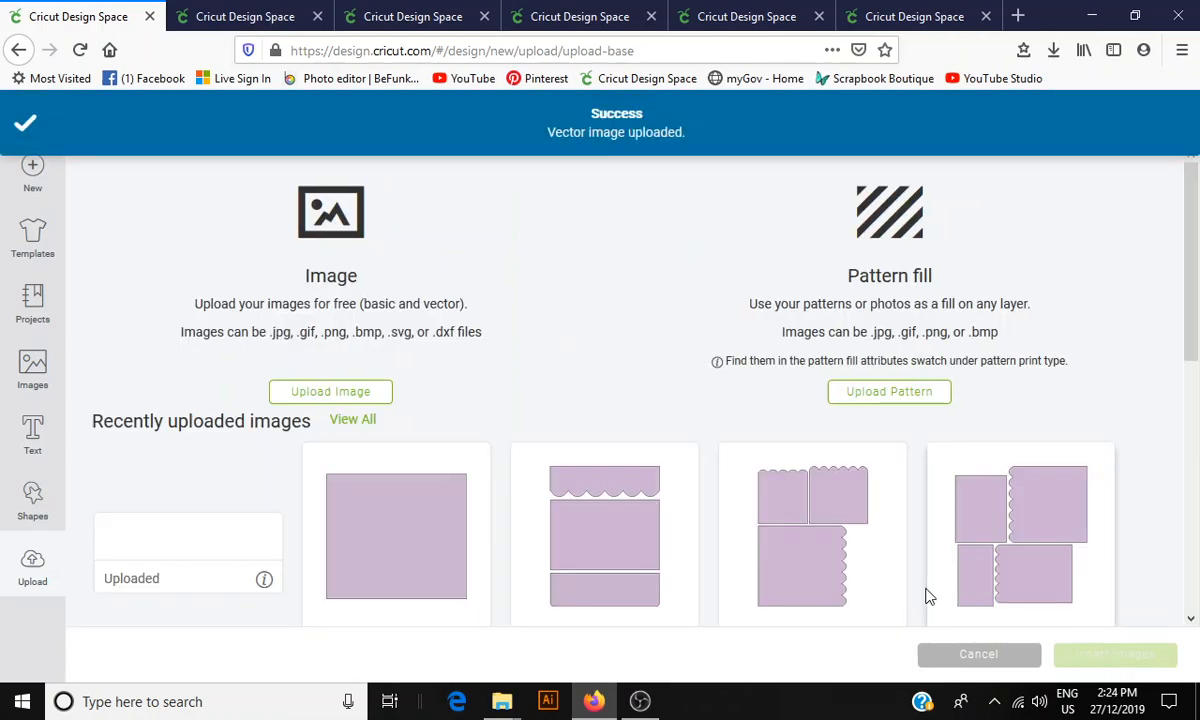
Upload B - Binding.svg from the Elements folder and save it under the image name B - Binding
{"action": "left_click", "coordinate": [327, 394]}
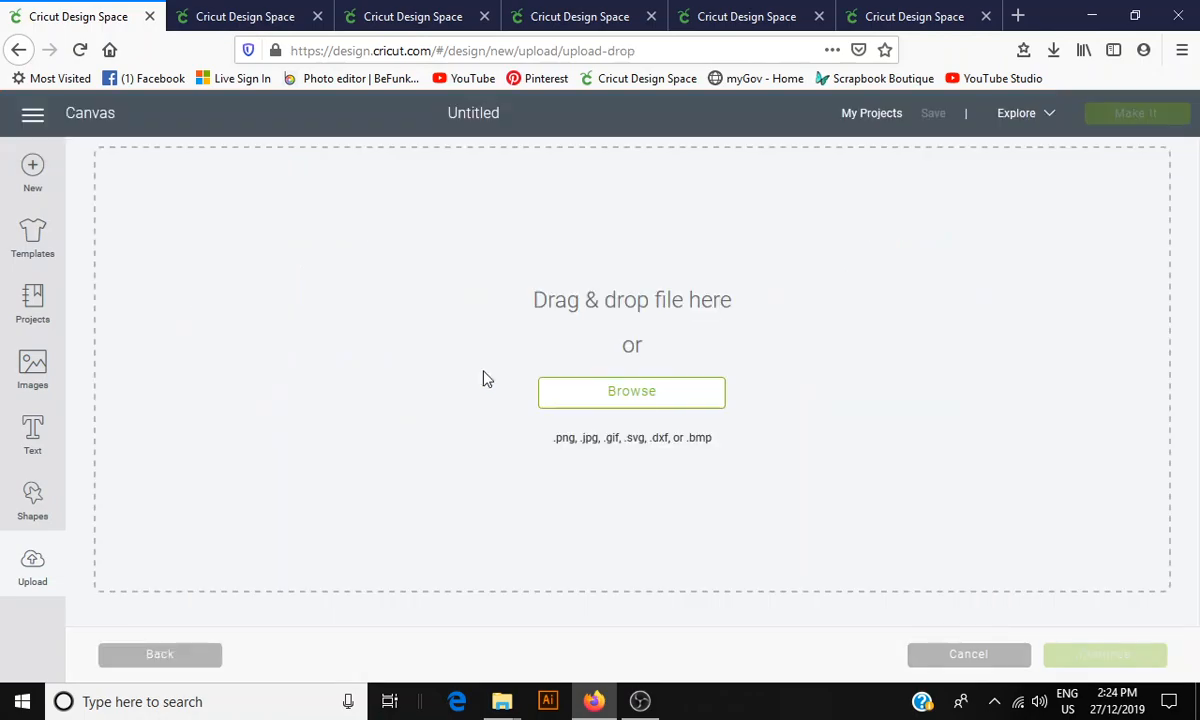
{"action": "left_click", "coordinate": [641, 401]}
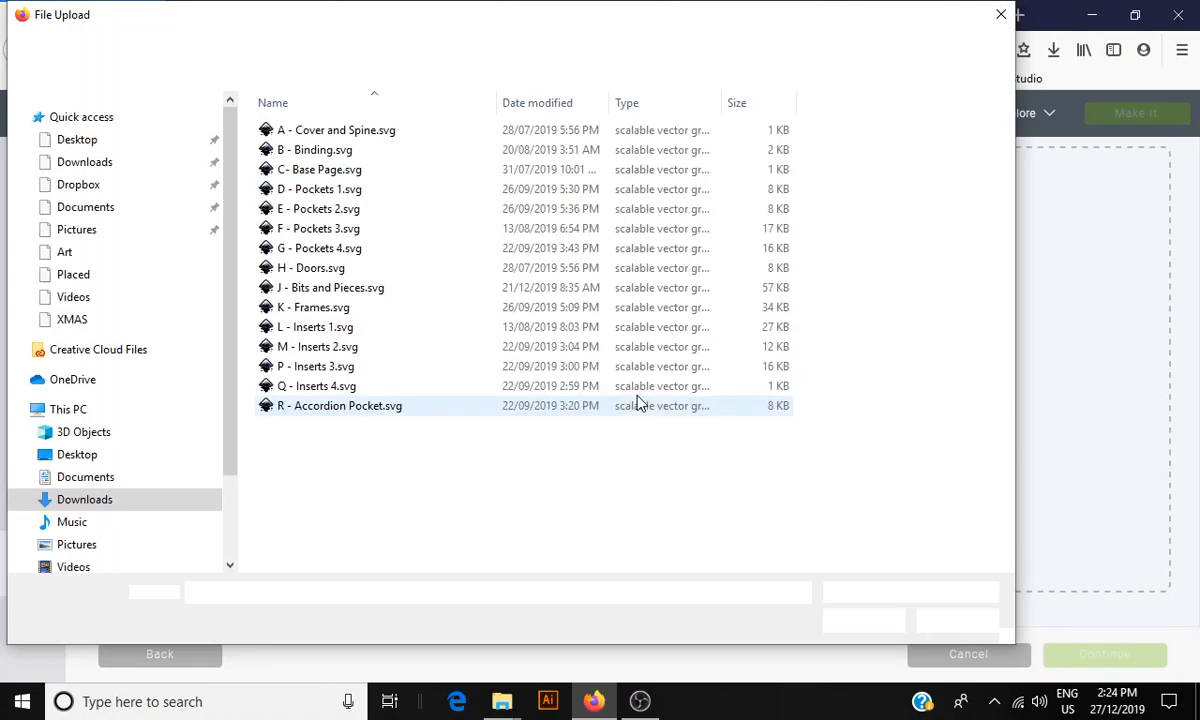
{"action": "left_click", "coordinate": [286, 152]}
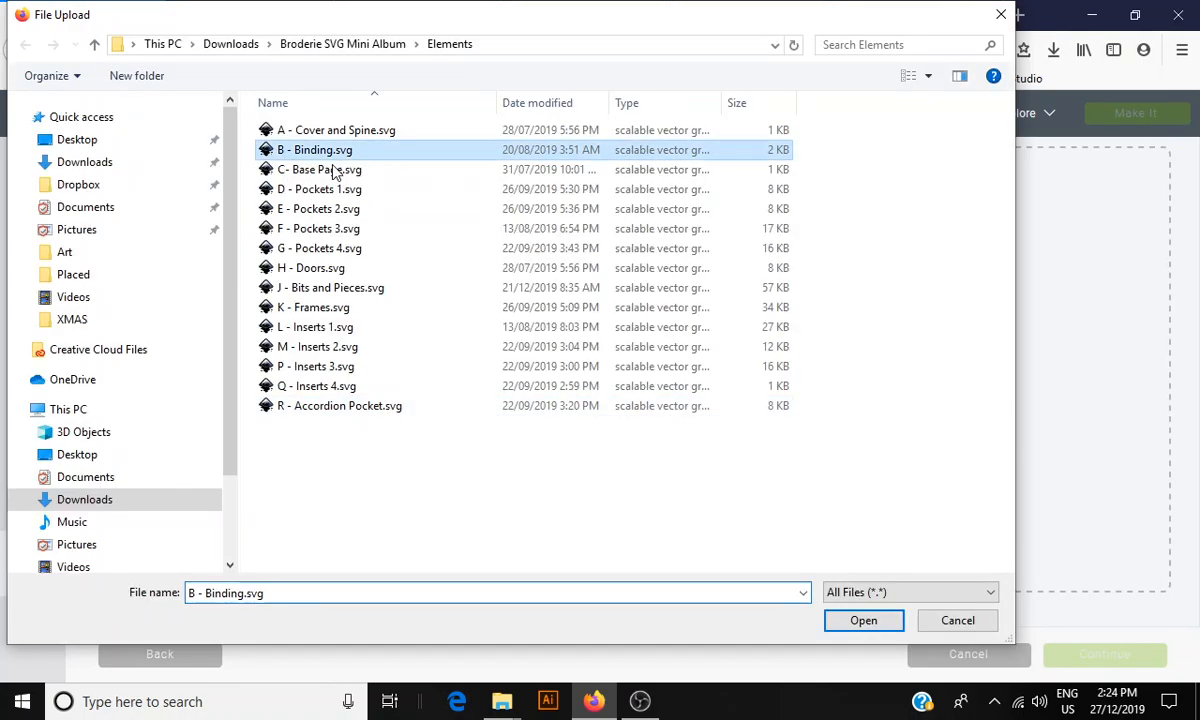
{"action": "left_click", "coordinate": [852, 622]}
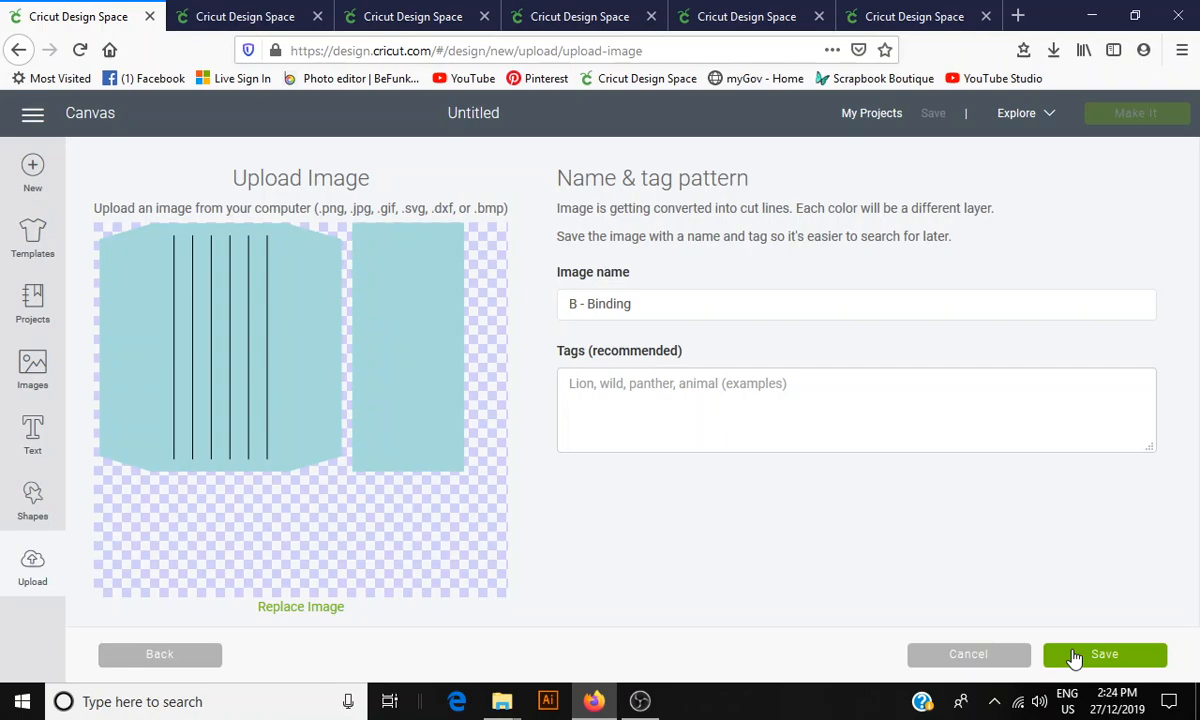
{"action": "left_click", "coordinate": [1075, 658]}
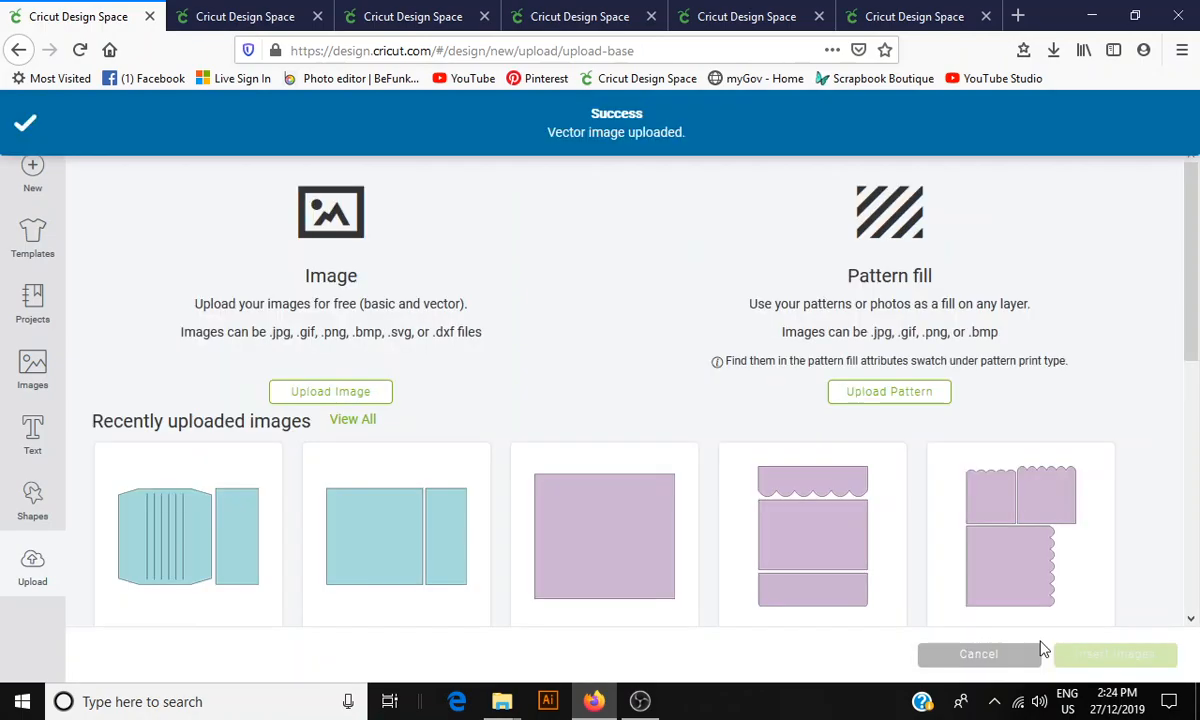
Switch to File Explorer and review the zipped Elements folder and the extracted Broderie SVG Mini Album folder in Downloads
{"action": "left_click", "coordinate": [503, 703]}
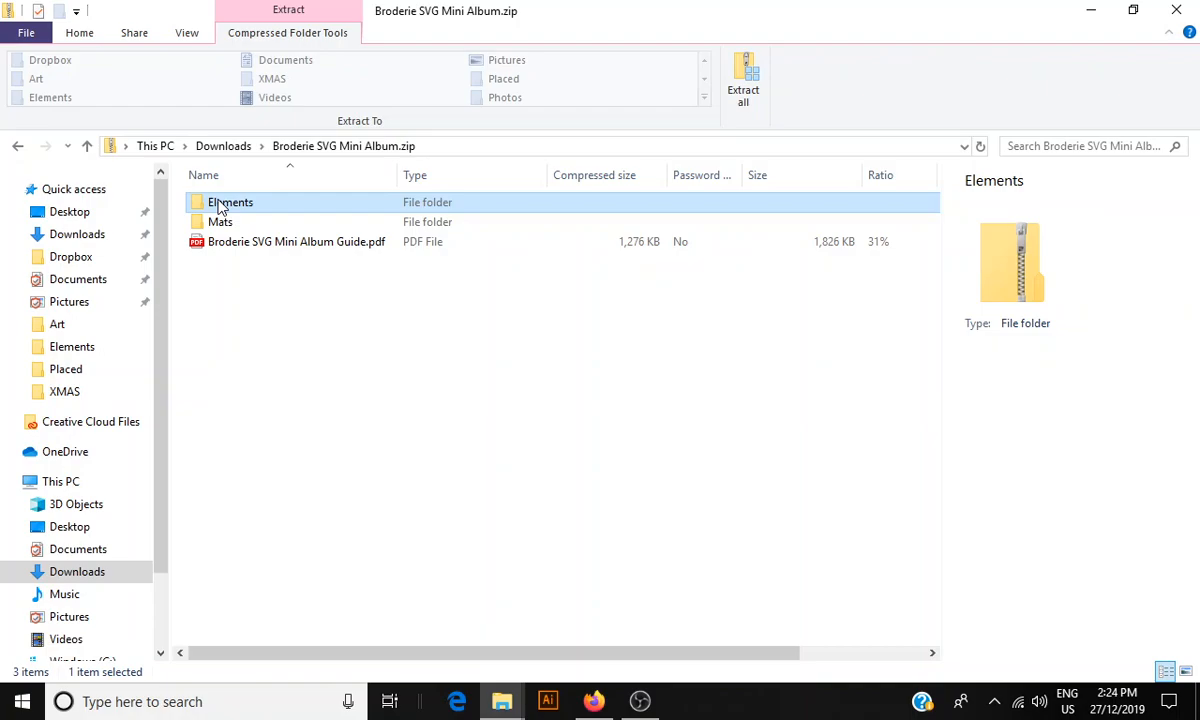
{"action": "double_click", "coordinate": [221, 204]}
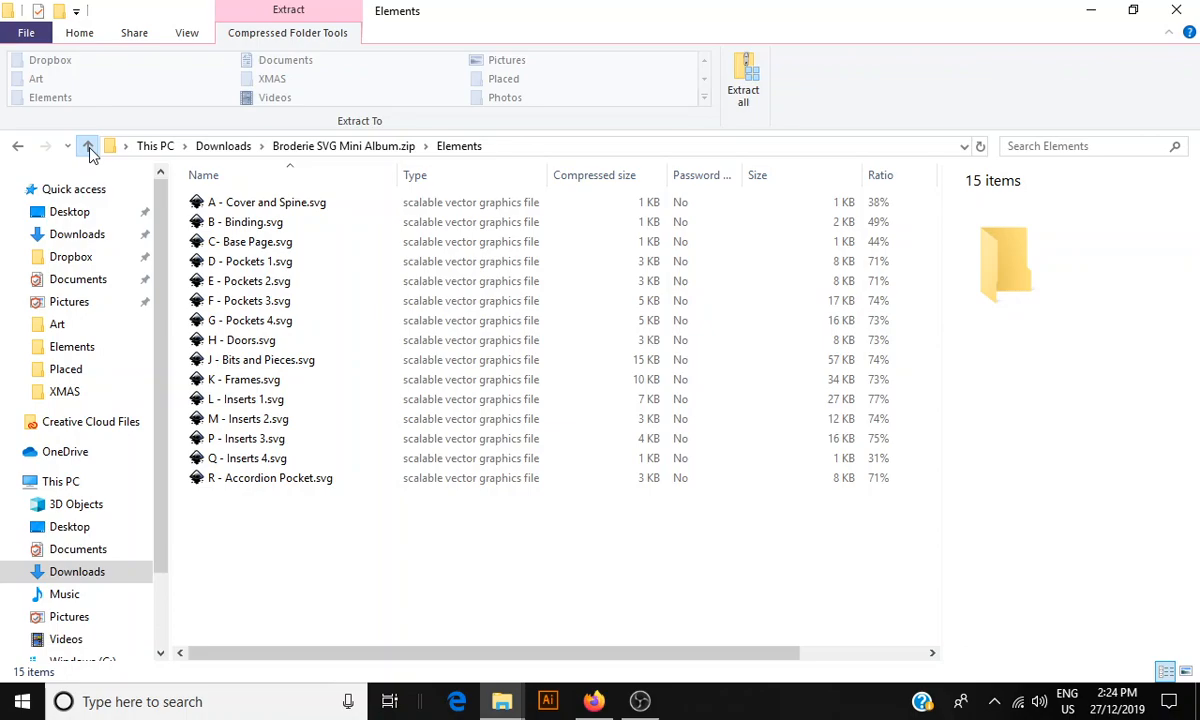
{"action": "left_click", "coordinate": [89, 147]}
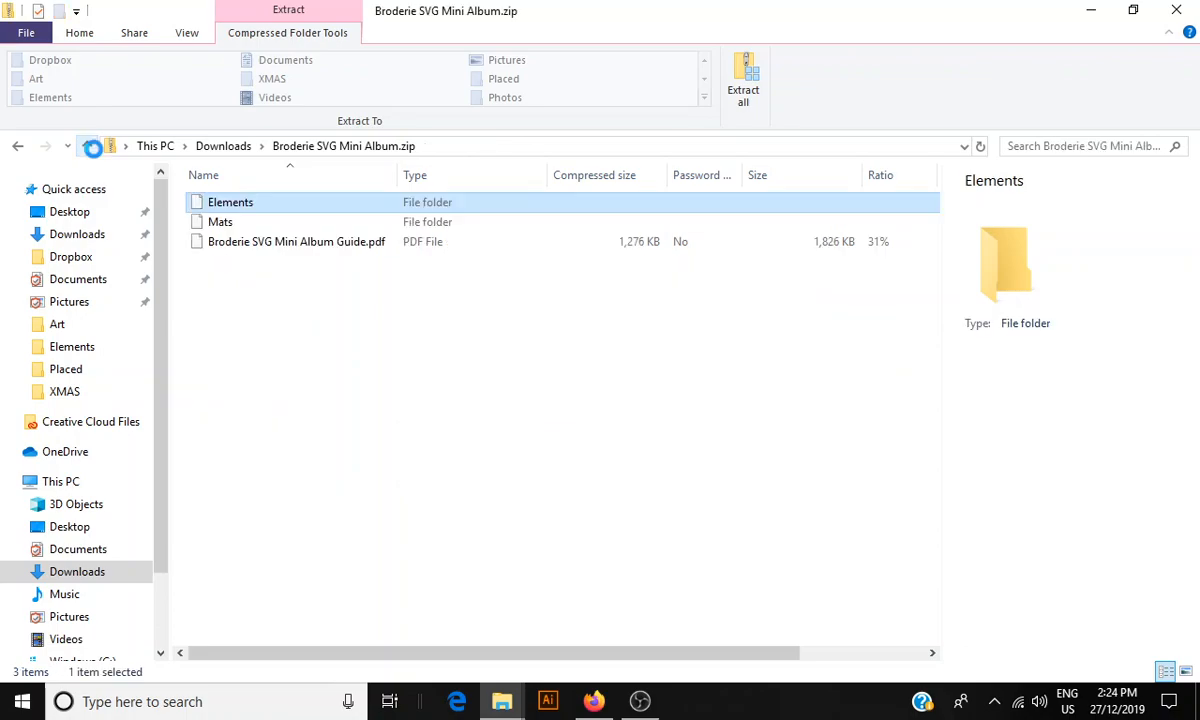
{"action": "left_click", "coordinate": [88, 146]}
{"action": "left_click", "coordinate": [234, 228]}
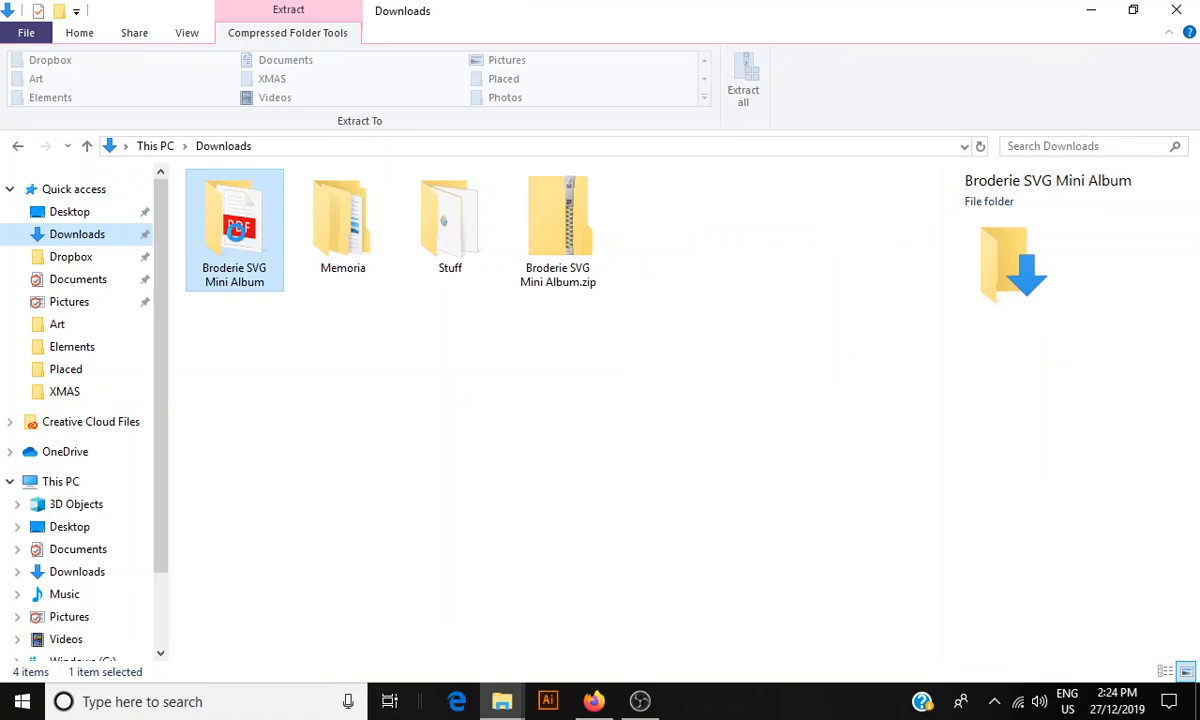
{"action": "double_click", "coordinate": [236, 231]}
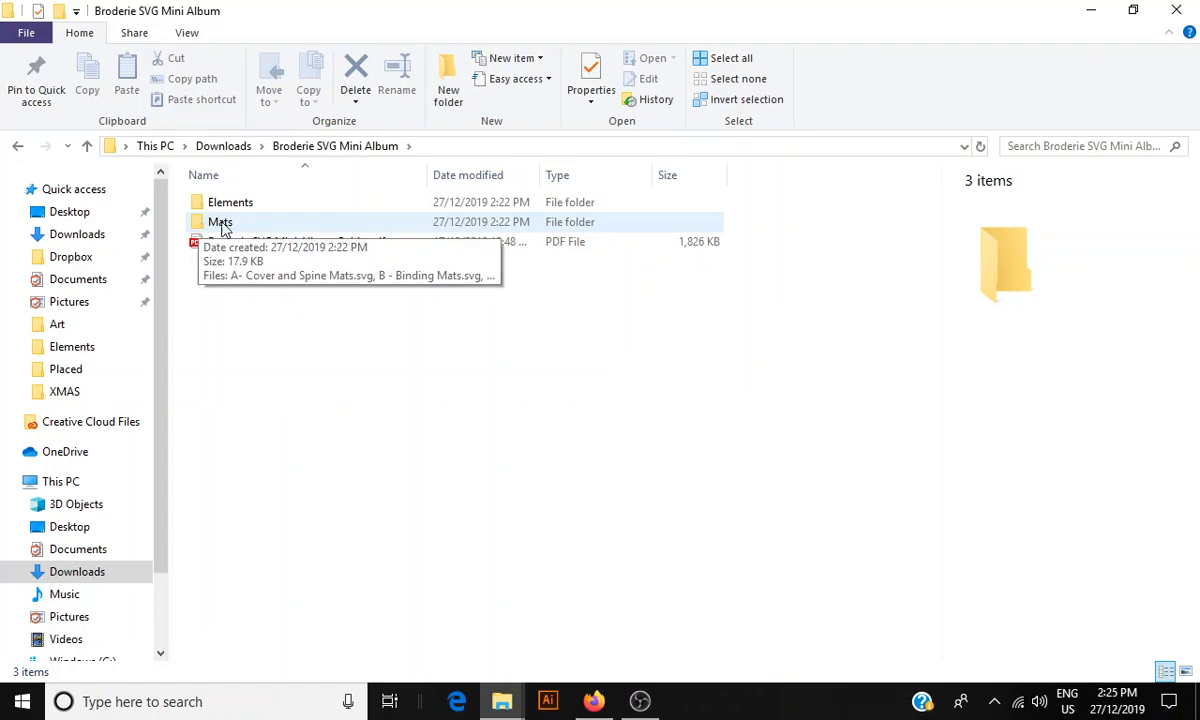
Return to Cricut Design Space in Firefox and look through all uploaded images down to the blue album elements
{"action": "left_click", "coordinate": [594, 701]}
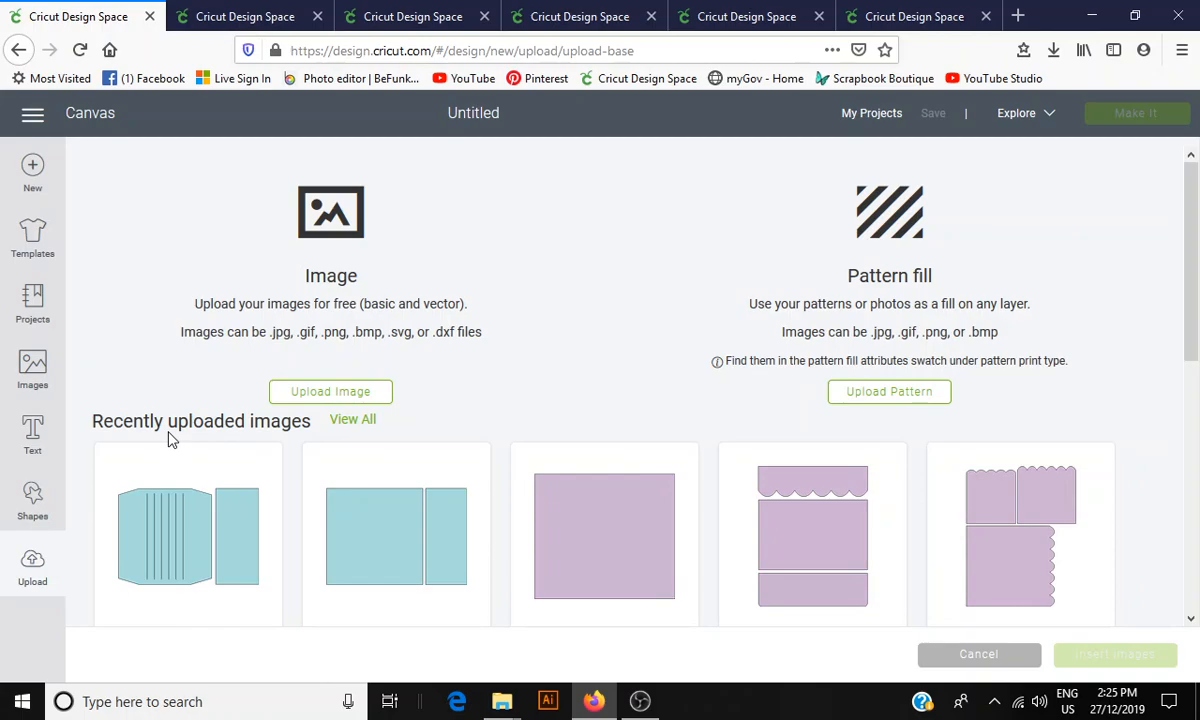
{"action": "left_click", "coordinate": [350, 420]}
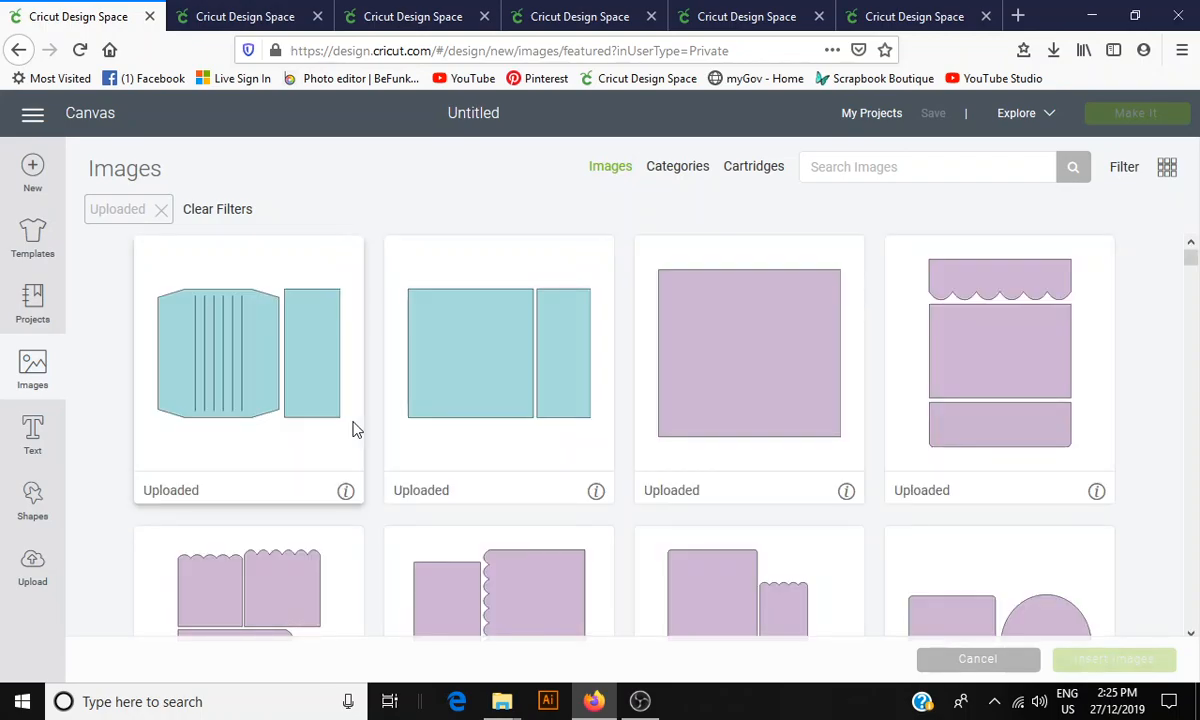
{"action": "scroll", "coordinate": [730, 465], "scroll_direction": "down", "scroll_amount": 7}
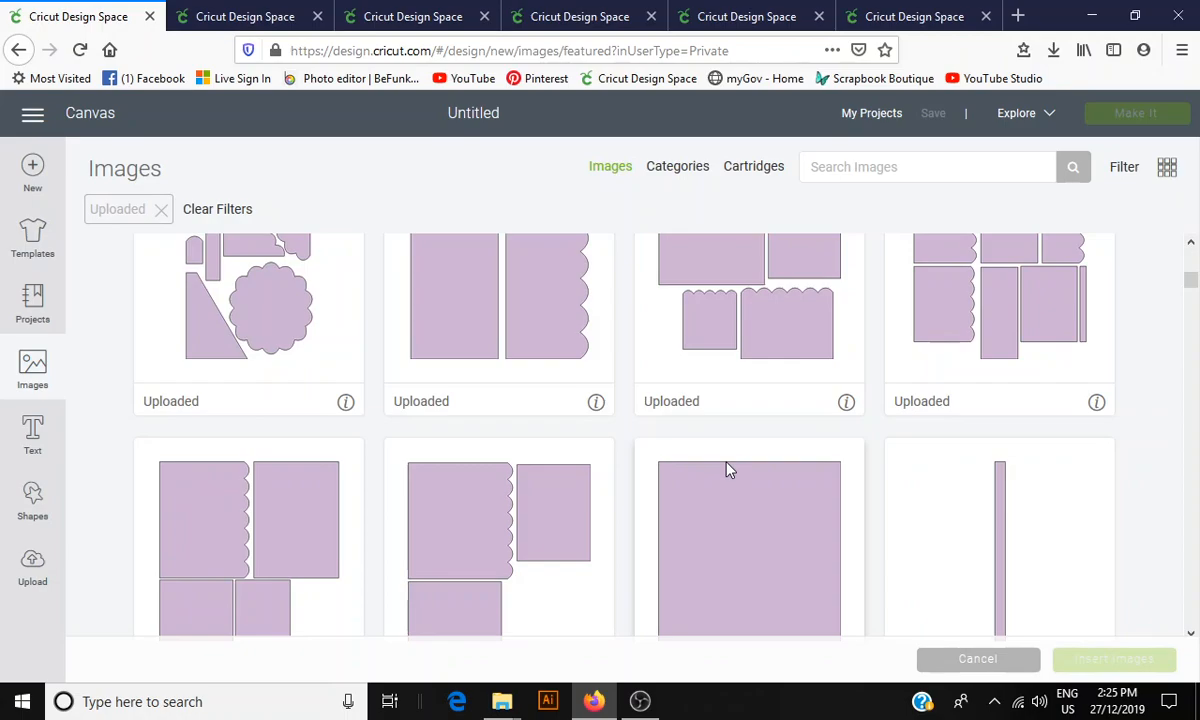
{"action": "scroll", "coordinate": [700, 468], "scroll_direction": "down", "scroll_amount": 4}
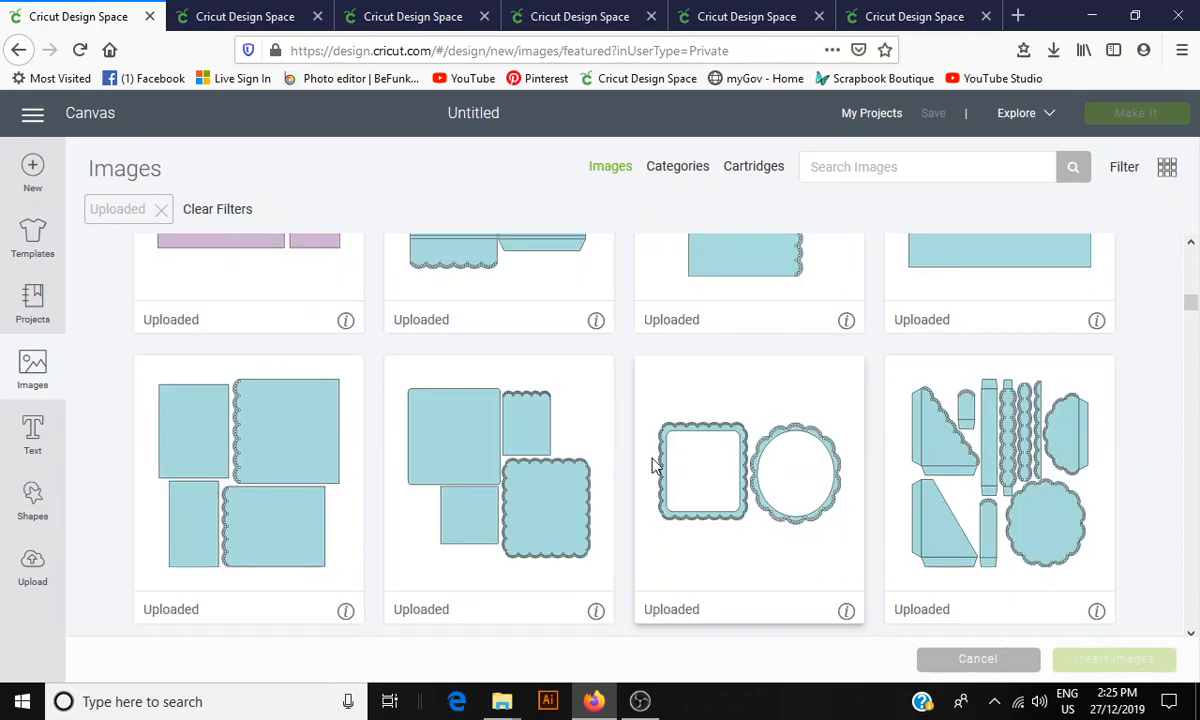
Select the uploaded blue album images from A - Cover and Spine and B - Binding through the pockets and doors
{"action": "scroll", "coordinate": [660, 466], "scroll_direction": "down", "scroll_amount": 3}
{"action": "scroll", "coordinate": [668, 468], "scroll_direction": "down", "scroll_amount": 1}
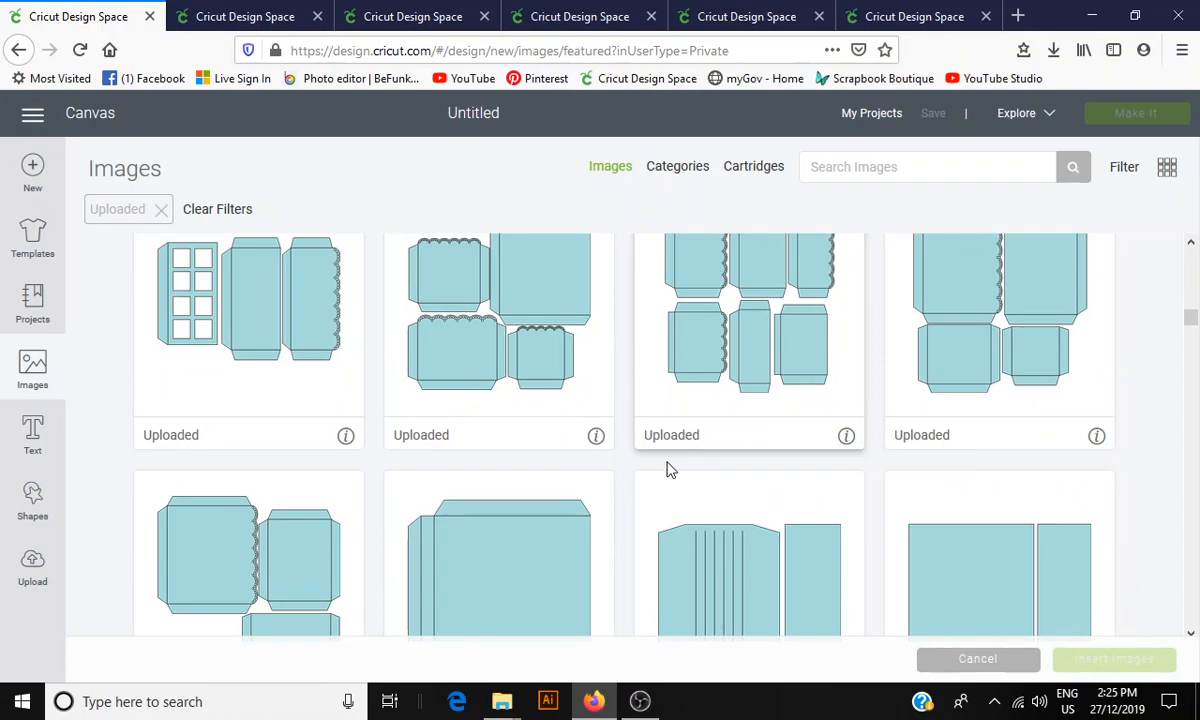
{"action": "scroll", "coordinate": [670, 470], "scroll_direction": "down", "scroll_amount": 1}
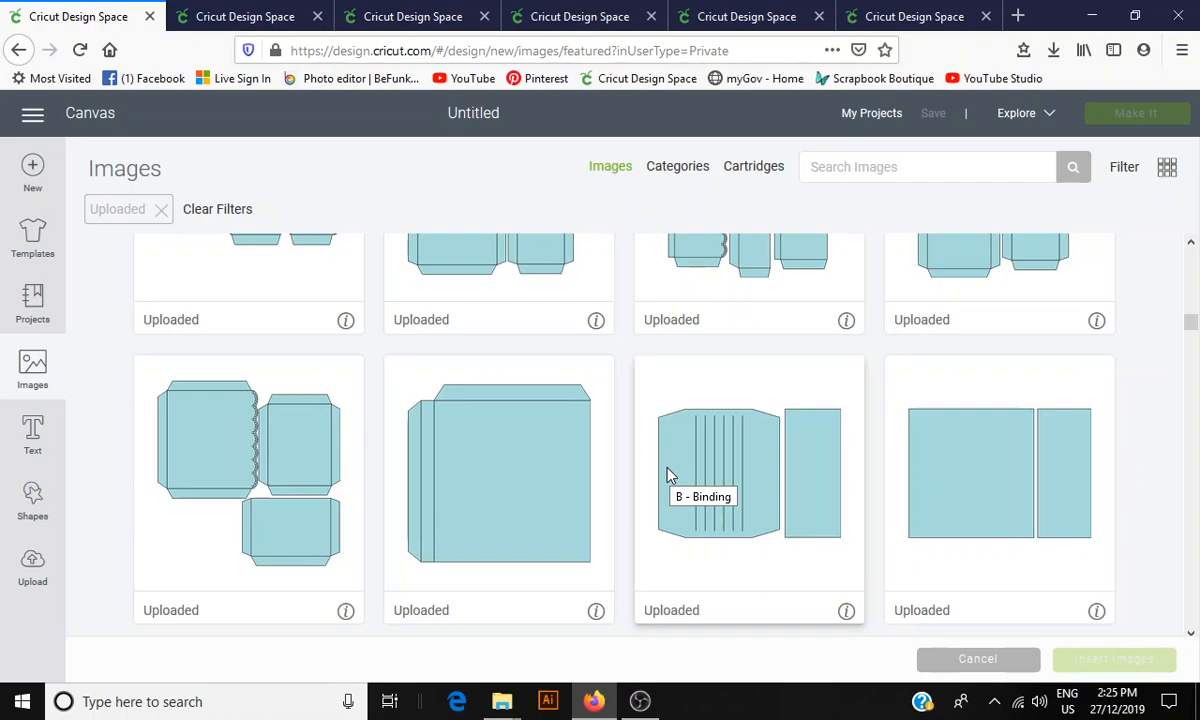
{"action": "scroll", "coordinate": [565, 470], "scroll_direction": "down", "scroll_amount": 1}
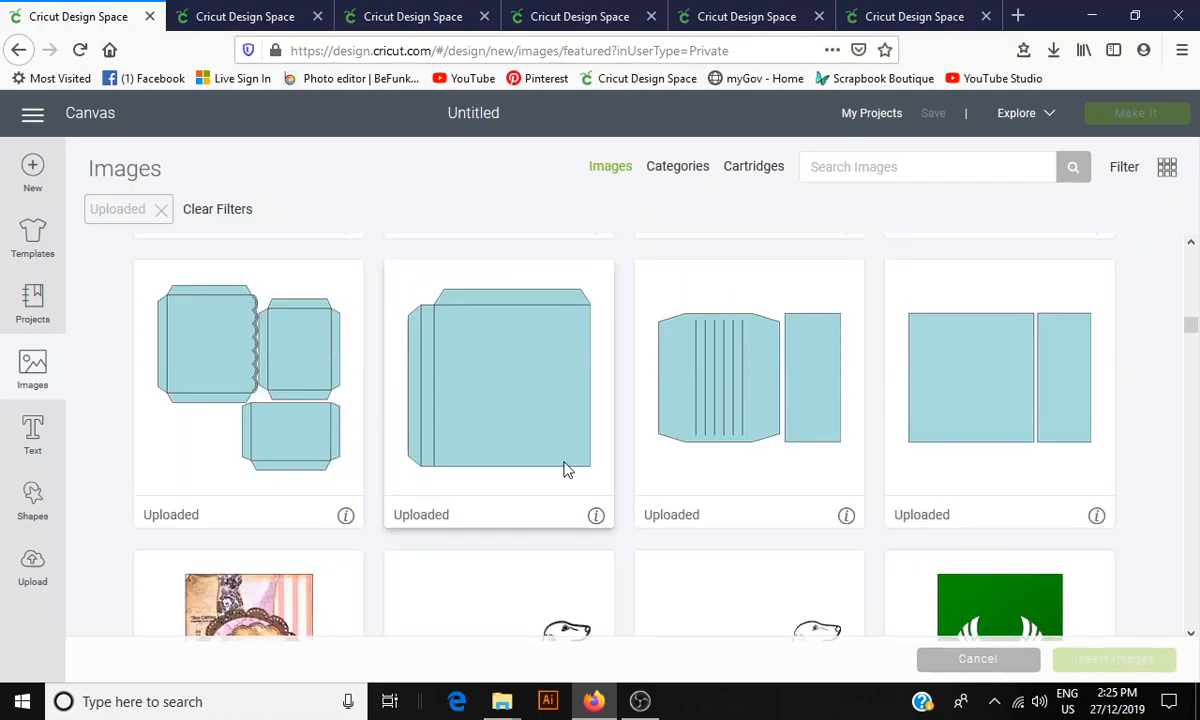
{"action": "scroll", "coordinate": [565, 470], "scroll_direction": "up", "scroll_amount": 1}
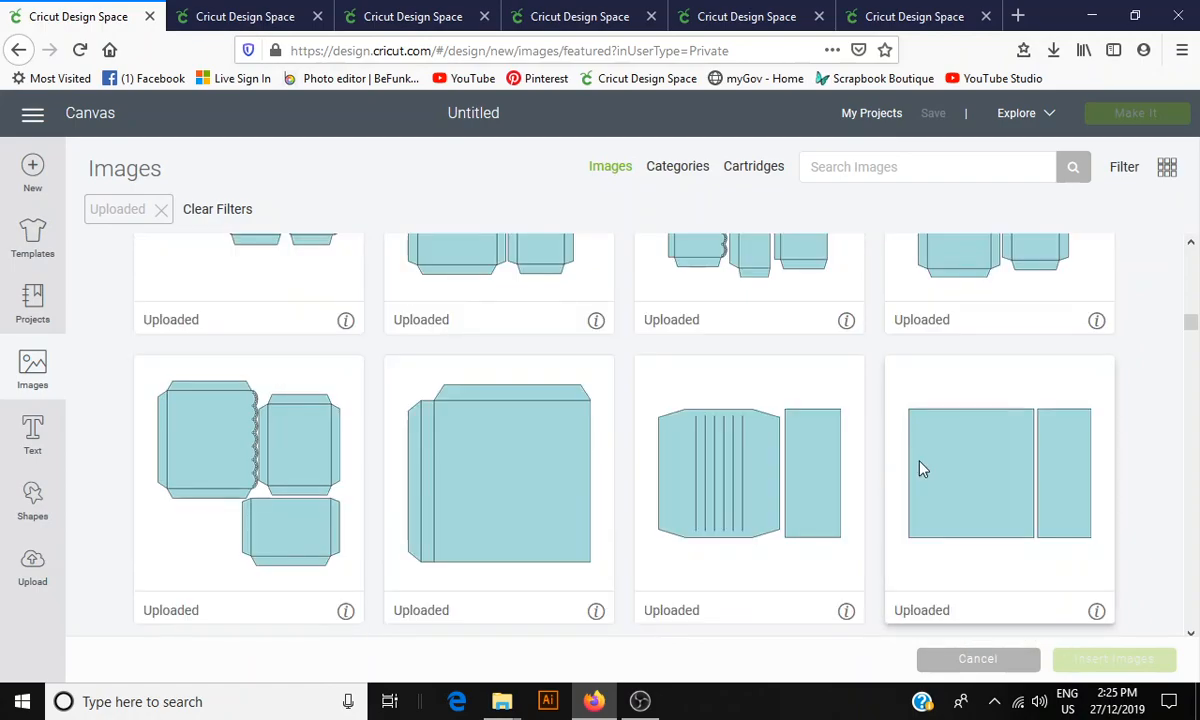
{"action": "left_click", "coordinate": [922, 468]}
{"action": "left_click", "coordinate": [745, 468]}
{"action": "left_click", "coordinate": [500, 468]}
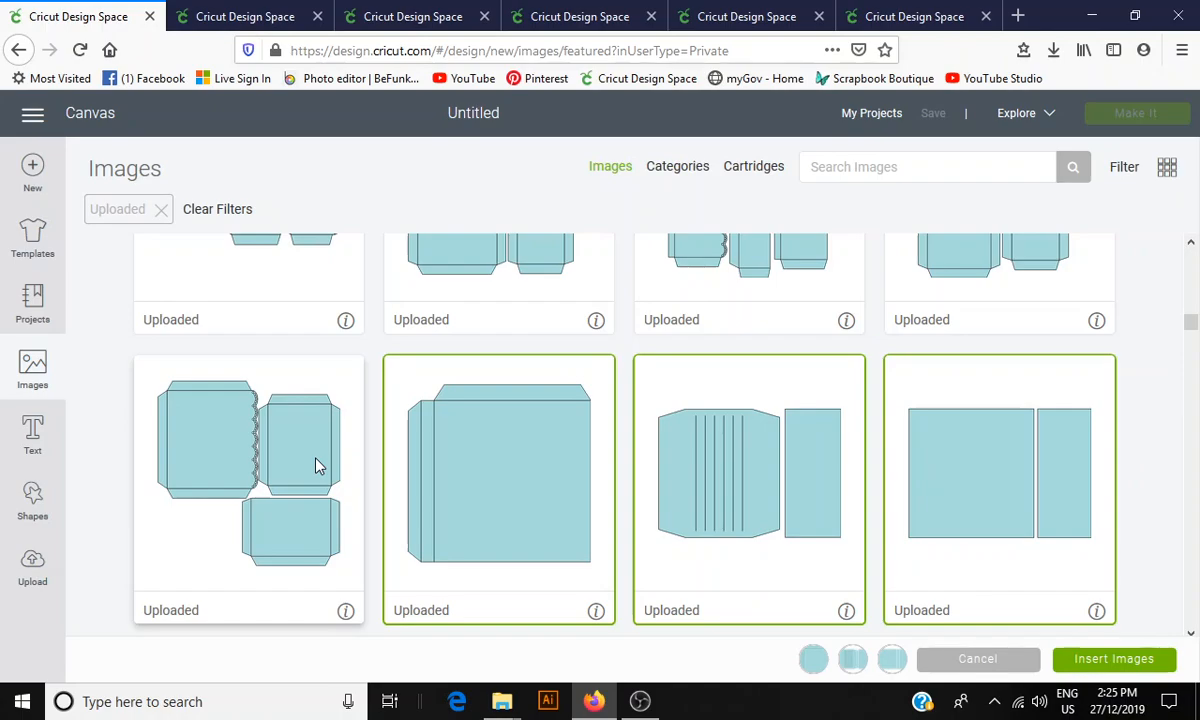
{"action": "left_click", "coordinate": [316, 466]}
{"action": "scroll", "coordinate": [316, 466], "scroll_direction": "up", "scroll_amount": 1}
{"action": "left_click", "coordinate": [912, 362]}
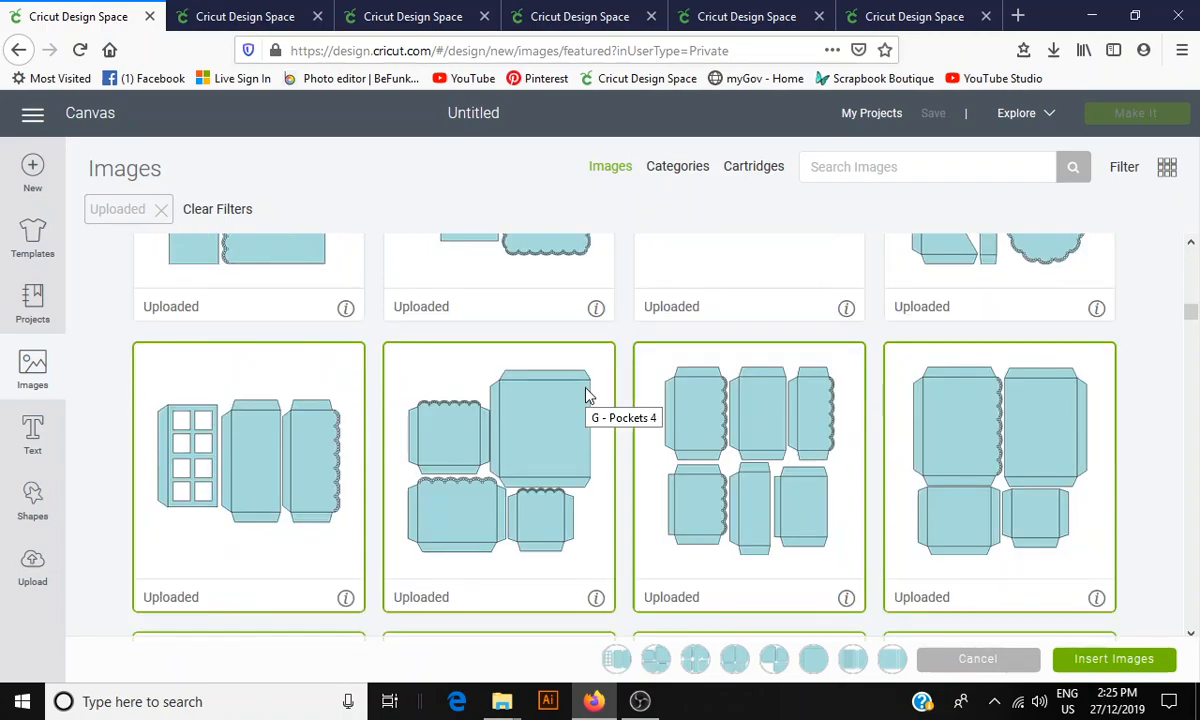
Add the remaining blue album images up to R - Accordion Pocket to the selection and insert them all onto the canvas
{"action": "scroll", "coordinate": [763, 330], "scroll_direction": "up", "scroll_amount": 2}
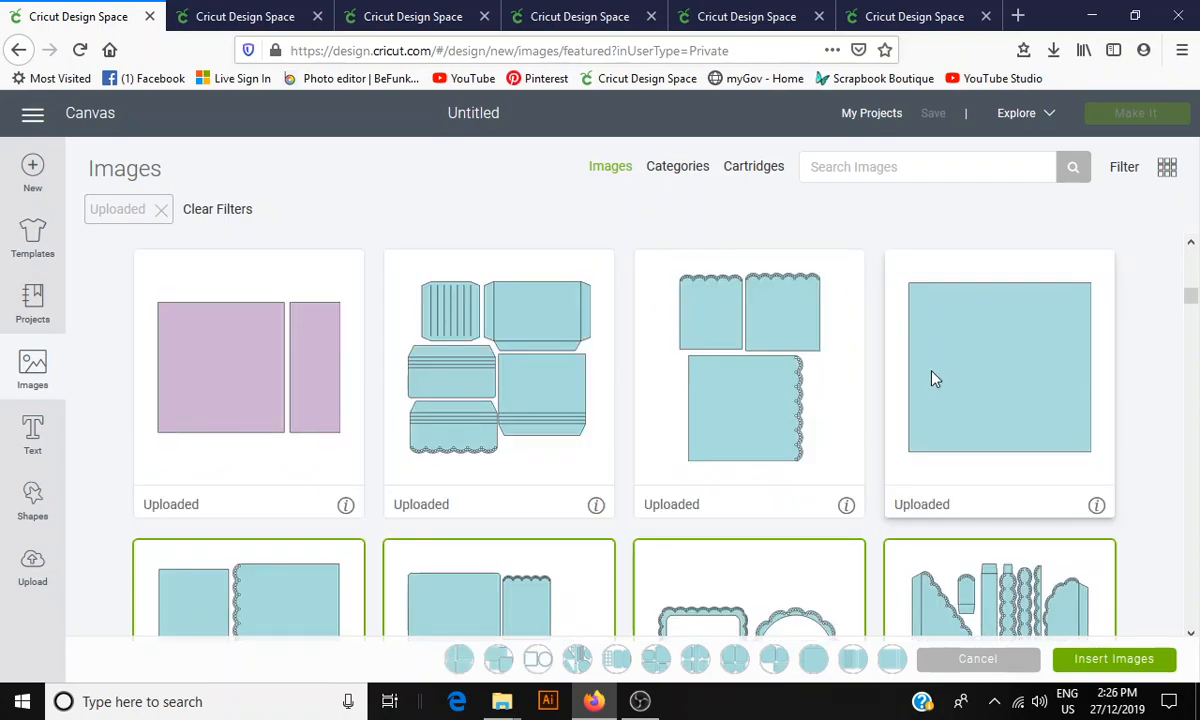
{"action": "left_click", "coordinate": [935, 378]}
{"action": "left_click", "coordinate": [750, 390]}
{"action": "left_click", "coordinate": [509, 396]}
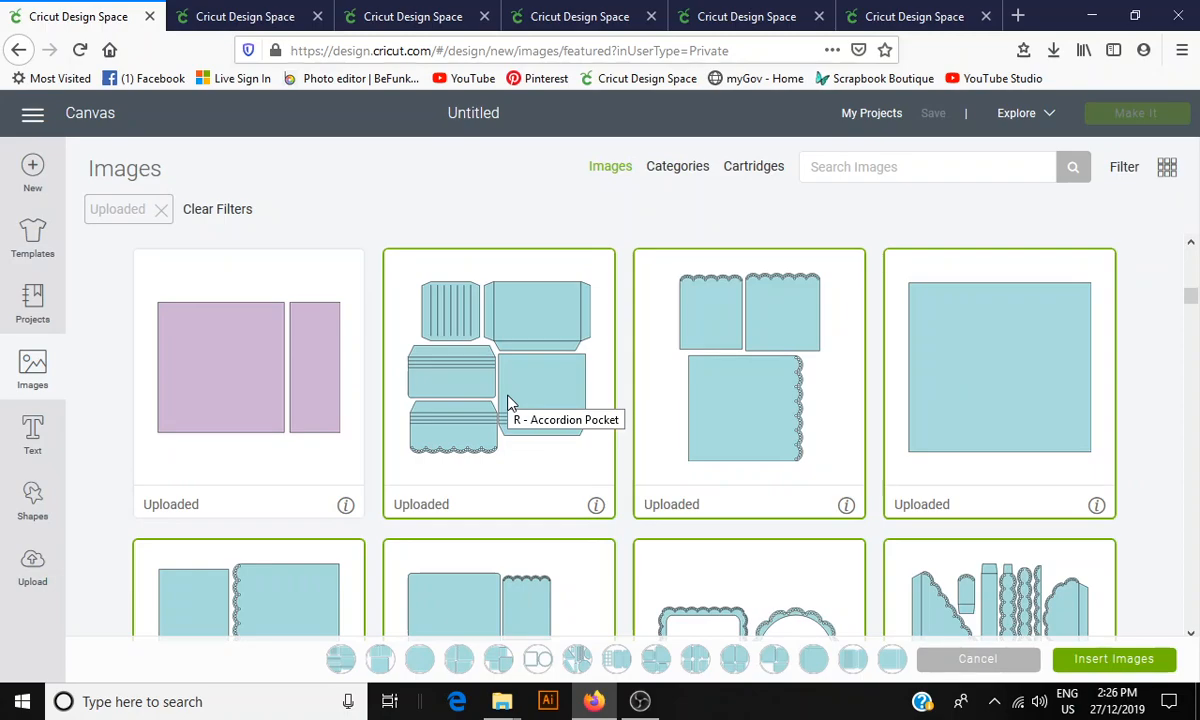
{"action": "mouse_move", "coordinate": [886, 664]}
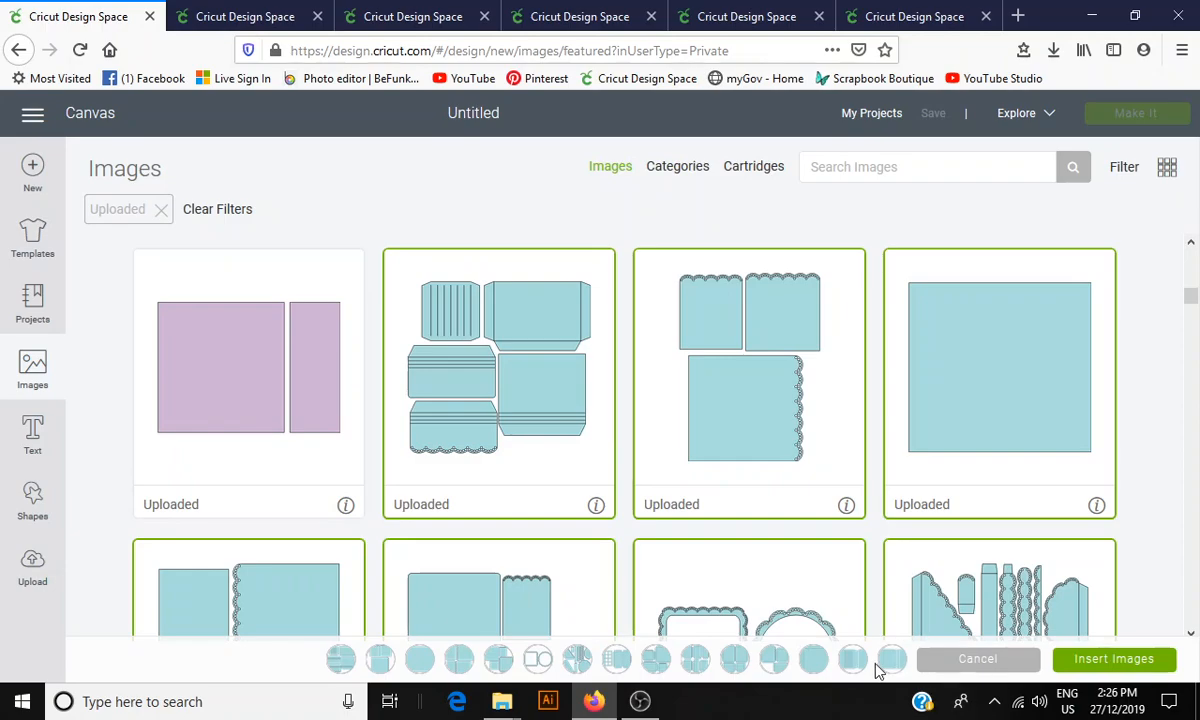
{"action": "mouse_move", "coordinate": [580, 664]}
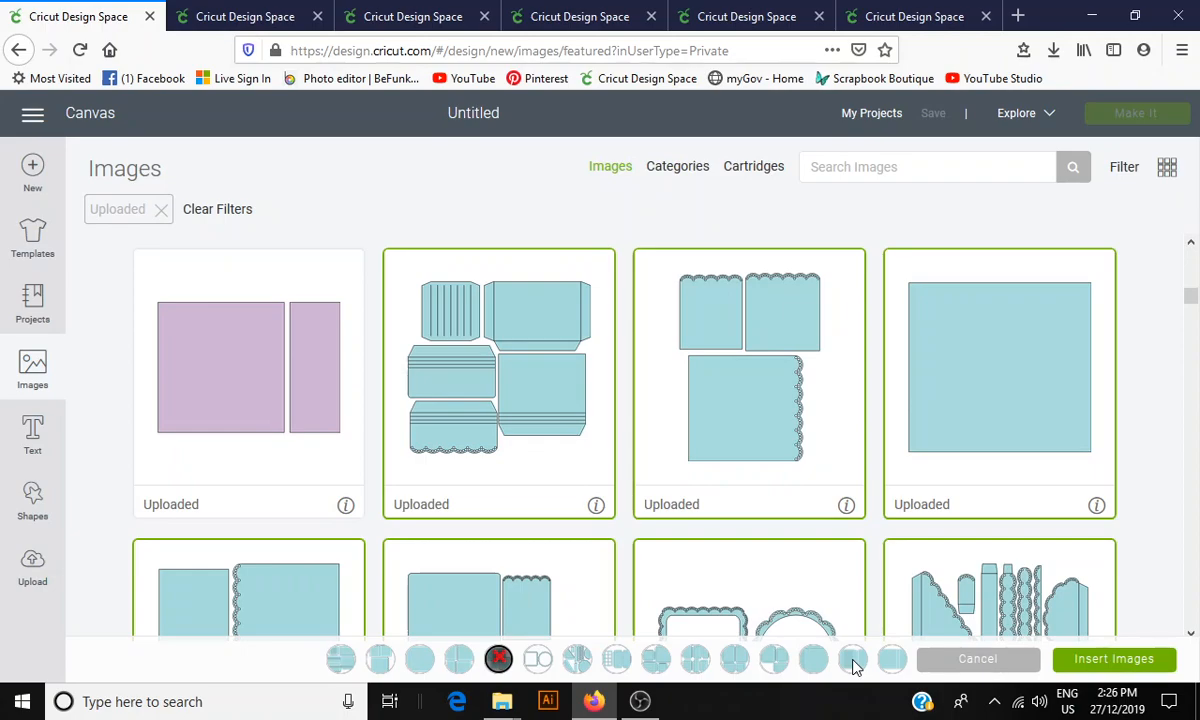
{"action": "left_click", "coordinate": [1114, 662]}
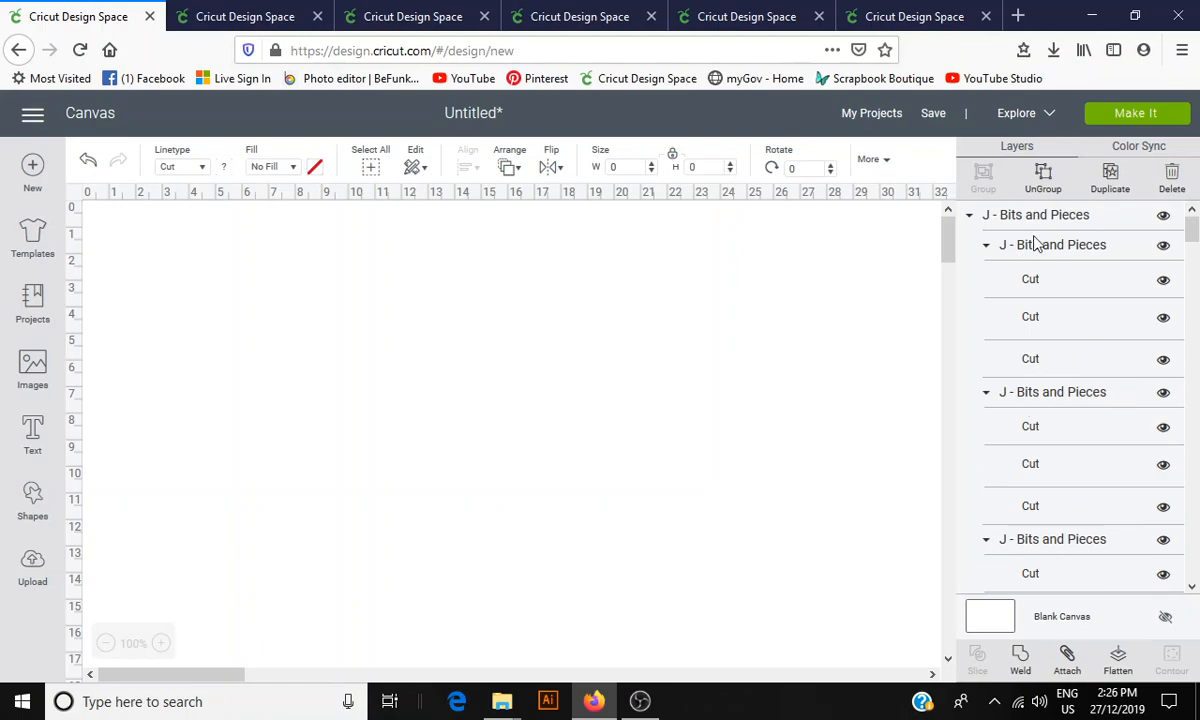
Move the J - Bits and Pieces group off the pile to about x 94 cm, y 3.7 cm on the canvas
{"action": "left_click", "coordinate": [756, 507]}
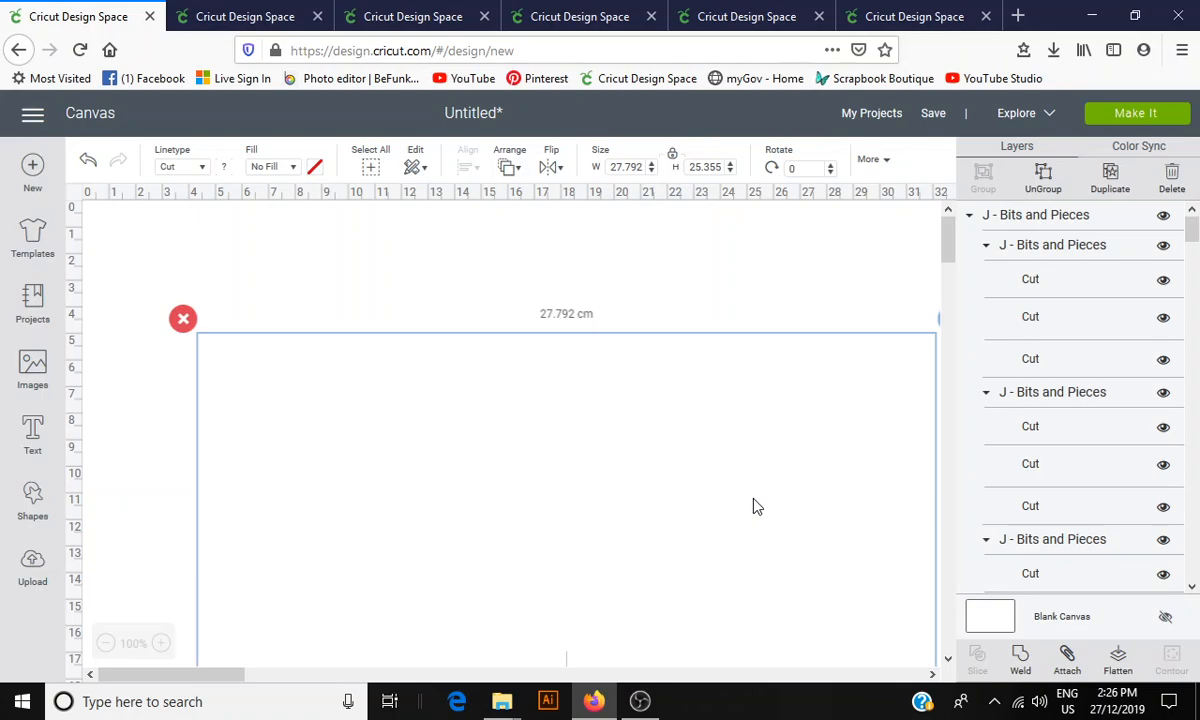
{"action": "left_click", "coordinate": [105, 644]}
{"action": "left_click", "coordinate": [105, 644]}
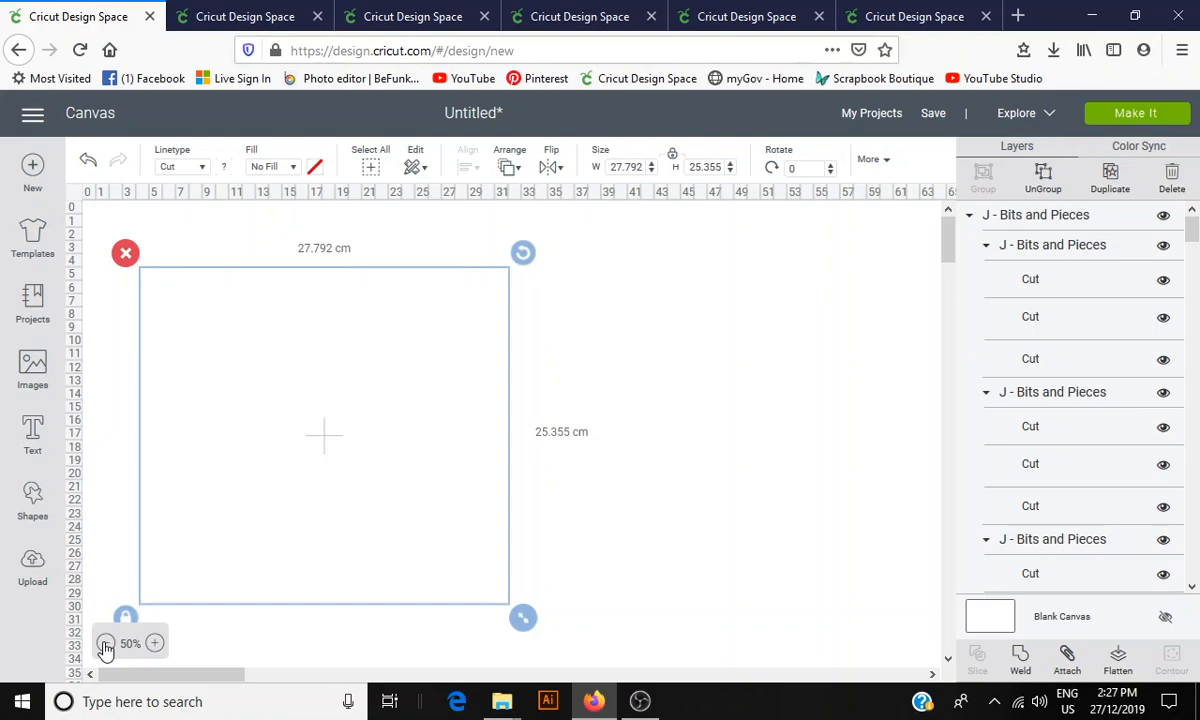
{"action": "left_click", "coordinate": [105, 644]}
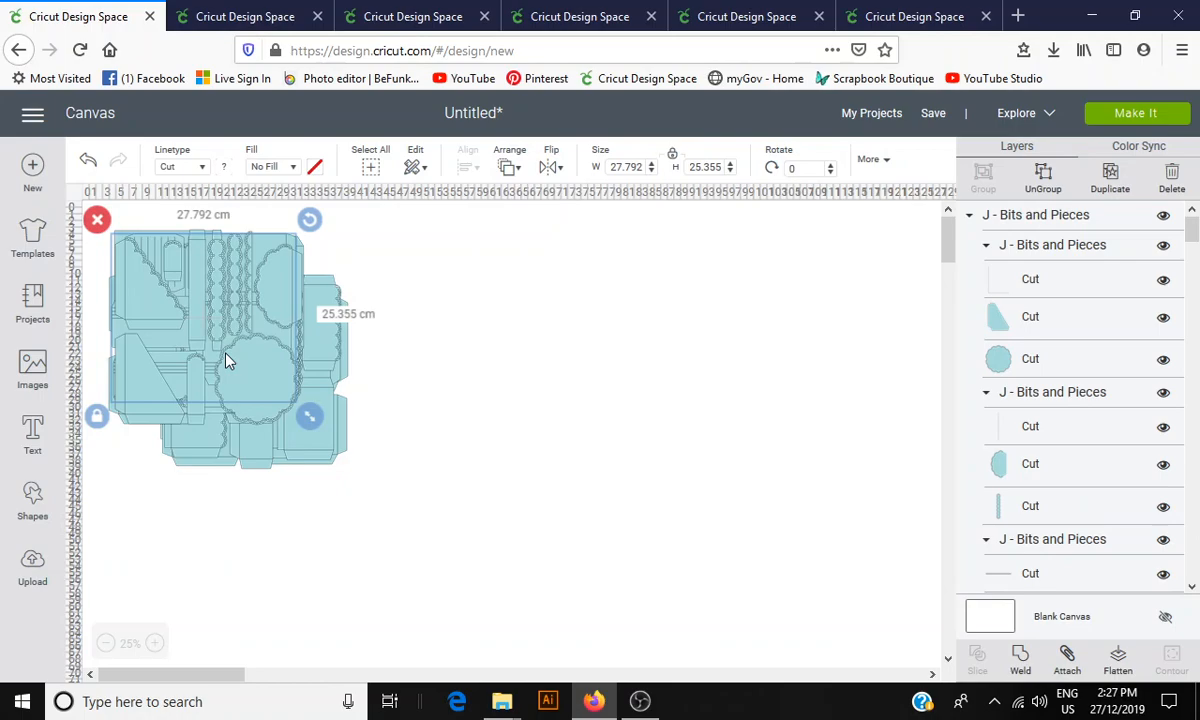
{"action": "left_click_drag", "start_coordinate": [227, 362], "coordinate": [276, 411]}
{"action": "left_click_drag", "start_coordinate": [502, 410], "coordinate": [727, 390]}
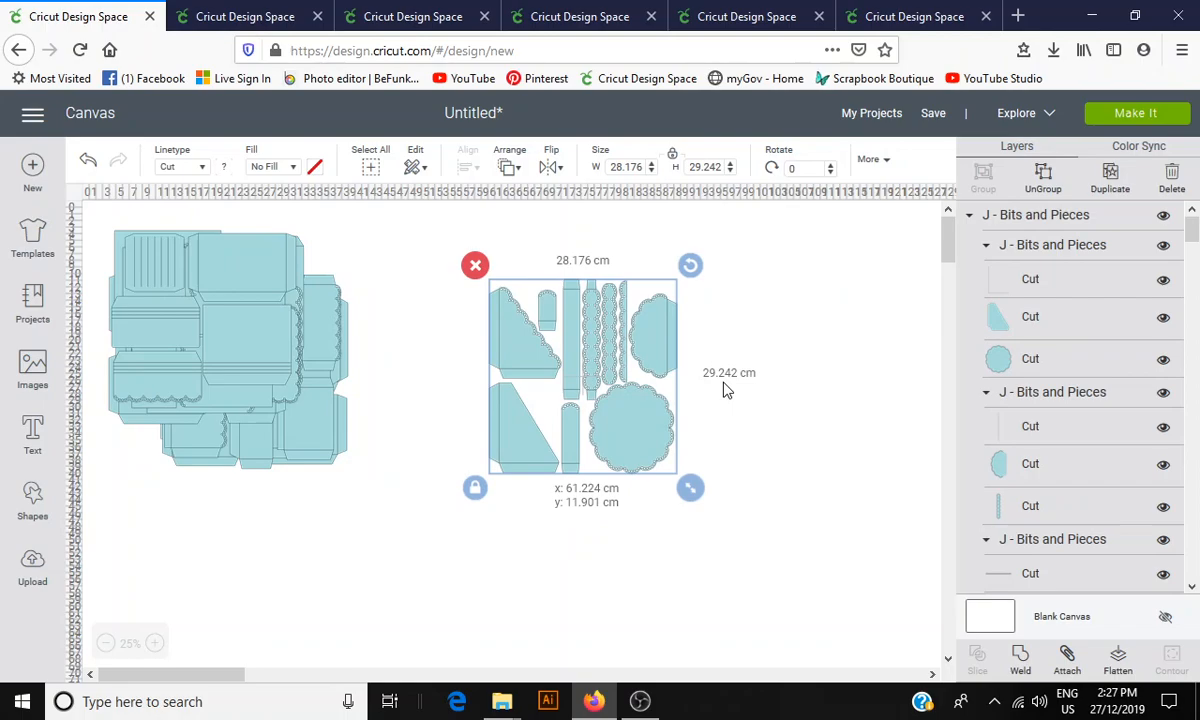
{"action": "left_click_drag", "start_coordinate": [727, 390], "coordinate": [821, 356]}
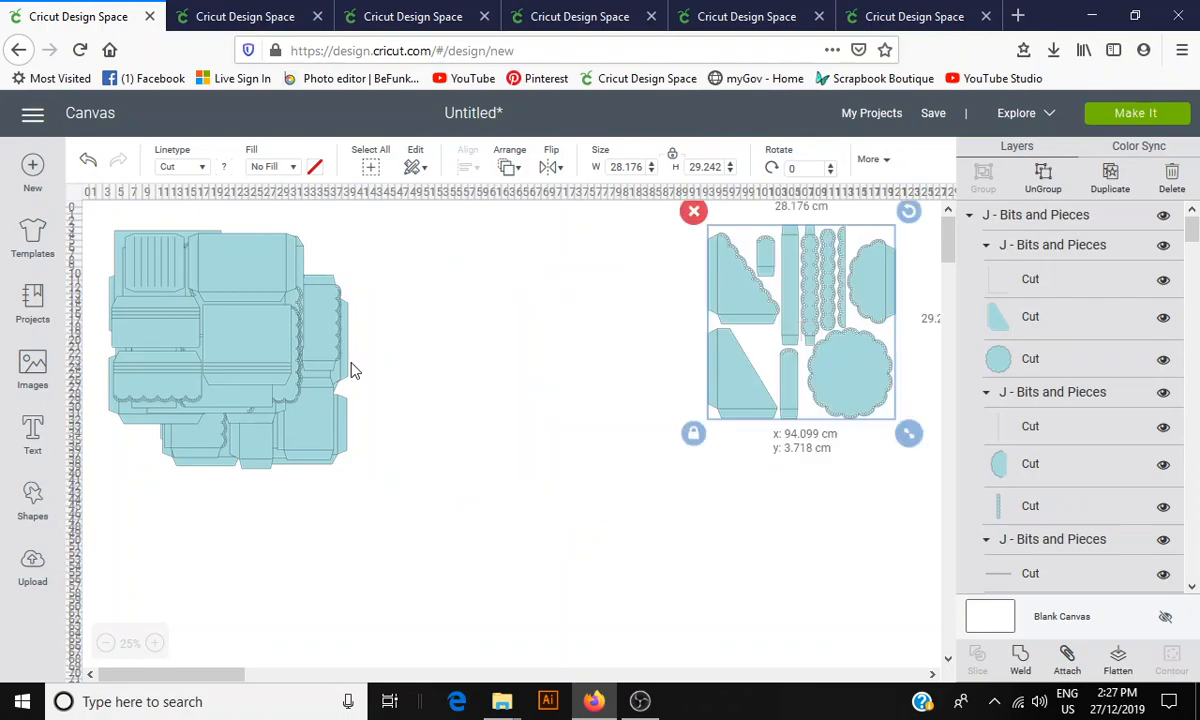
Reposition the J - Bits and Pieces group farther from the pile, leaving open space between them for other images
{"action": "key", "text": "ctrl+z"}
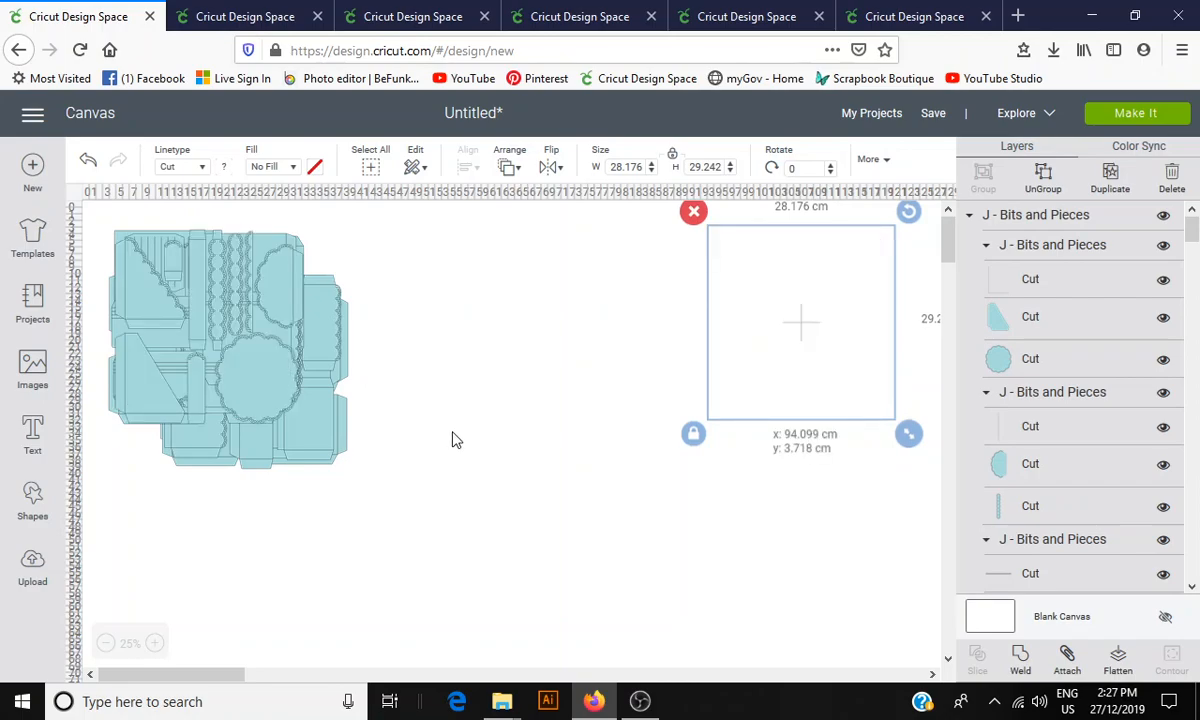
{"action": "key", "text": "ctrl+y"}
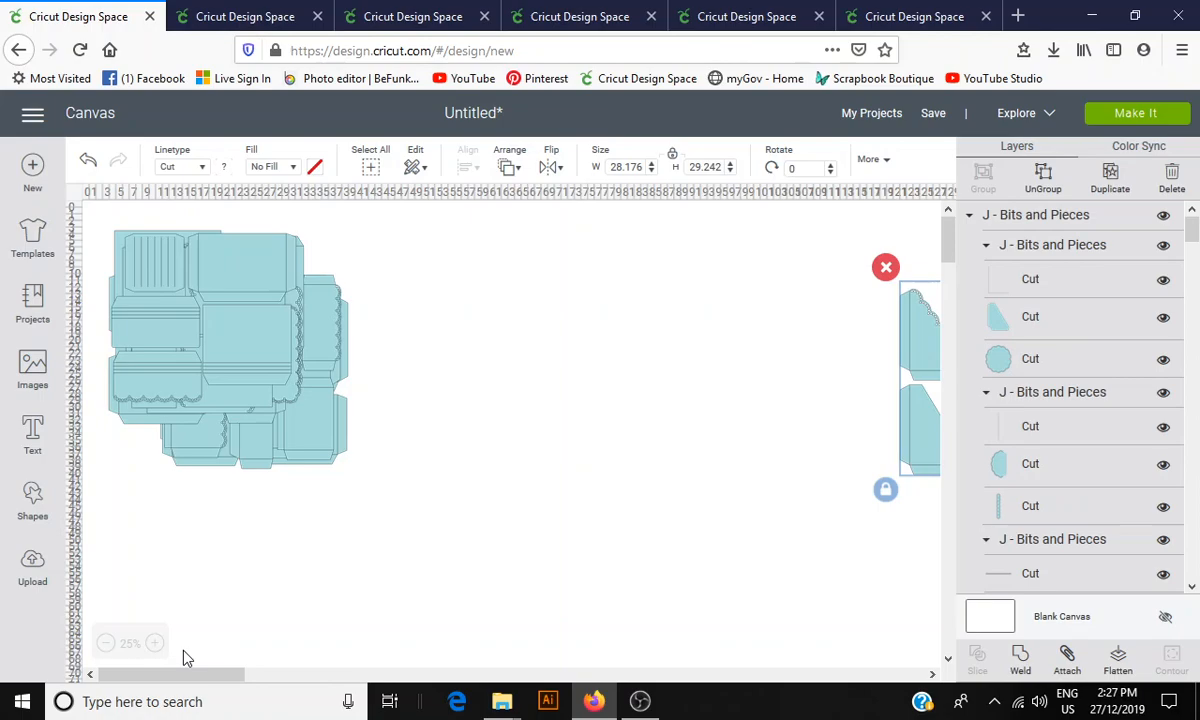
{"action": "left_click_drag", "start_coordinate": [183, 674], "coordinate": [197, 674]}
{"action": "left_click_drag", "start_coordinate": [932, 380], "coordinate": [741, 323]}
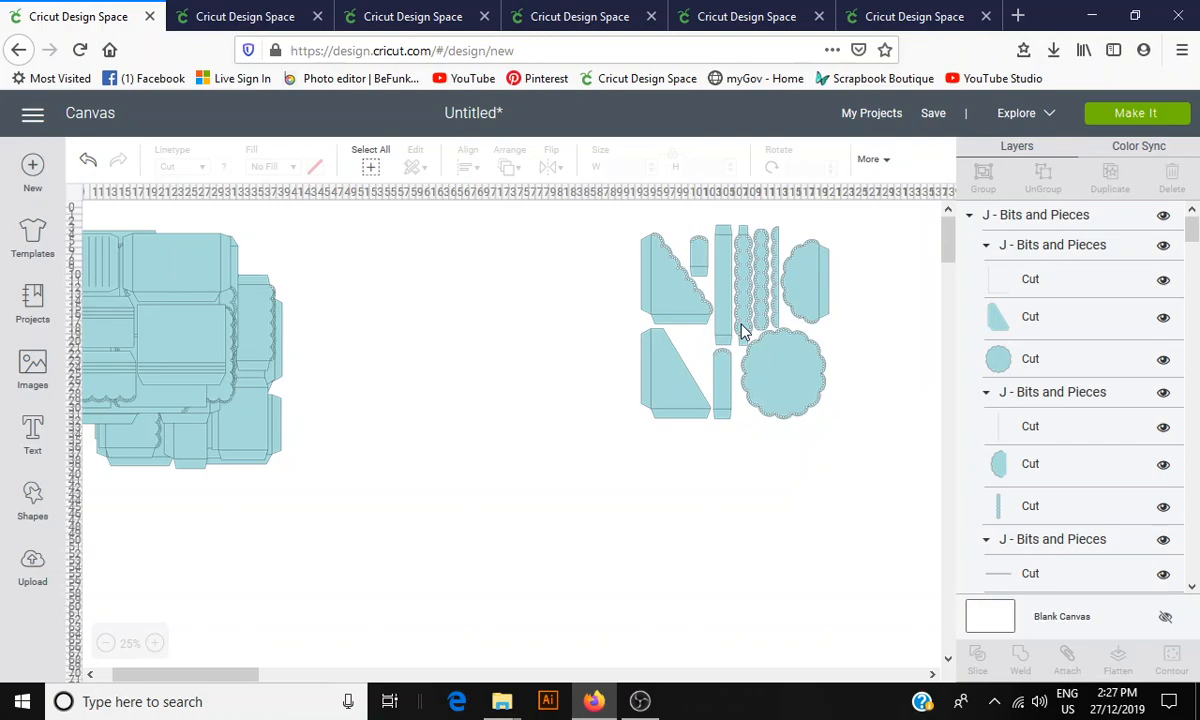
{"action": "key", "text": "ctrl+z"}
{"action": "left_click_drag", "start_coordinate": [866, 350], "coordinate": [762, 316]}
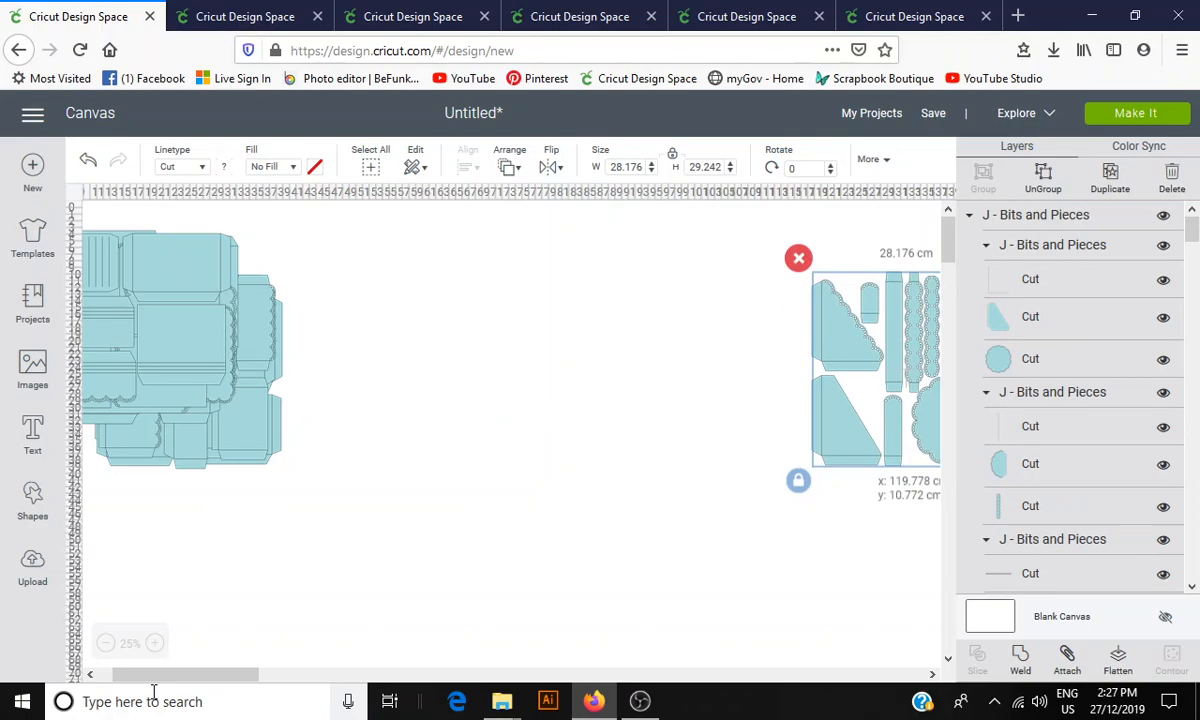
Move the R - Accordion Pocket group out of the pile to the empty space beside the J - Bits and Pieces group
{"action": "scroll", "coordinate": [153, 675], "scroll_direction": "left", "scroll_amount": 1}
{"action": "left_click", "coordinate": [240, 347]}
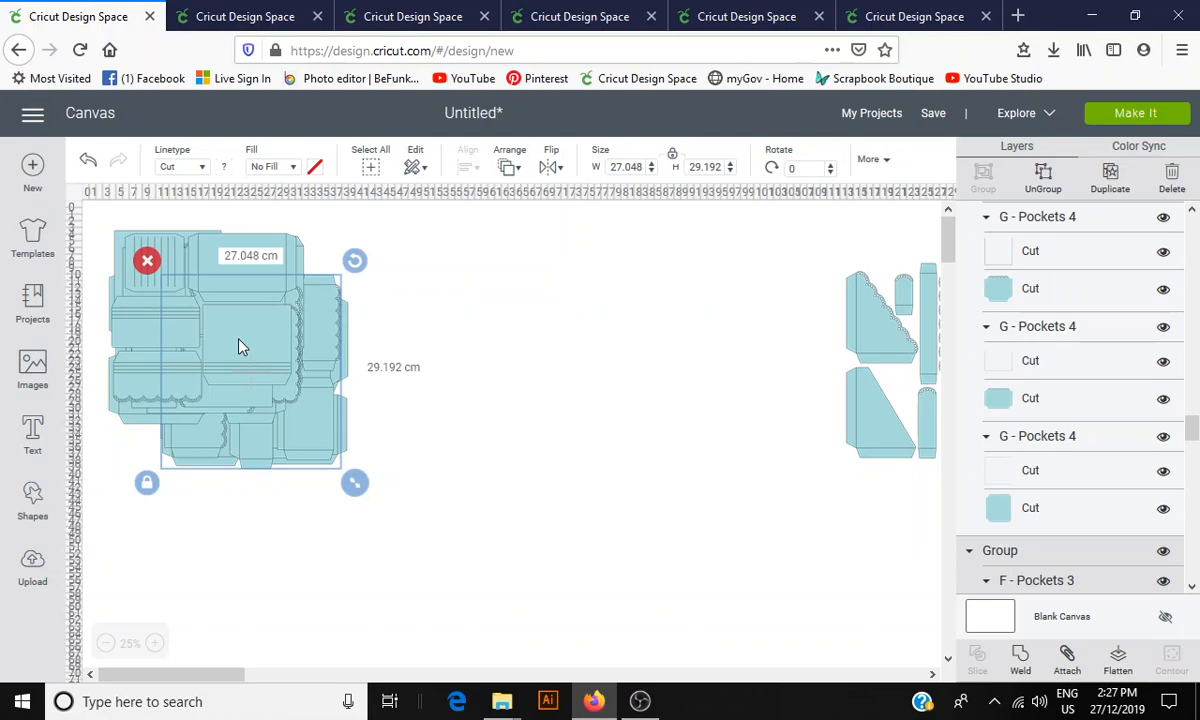
{"action": "left_click_drag", "start_coordinate": [240, 347], "coordinate": [247, 355]}
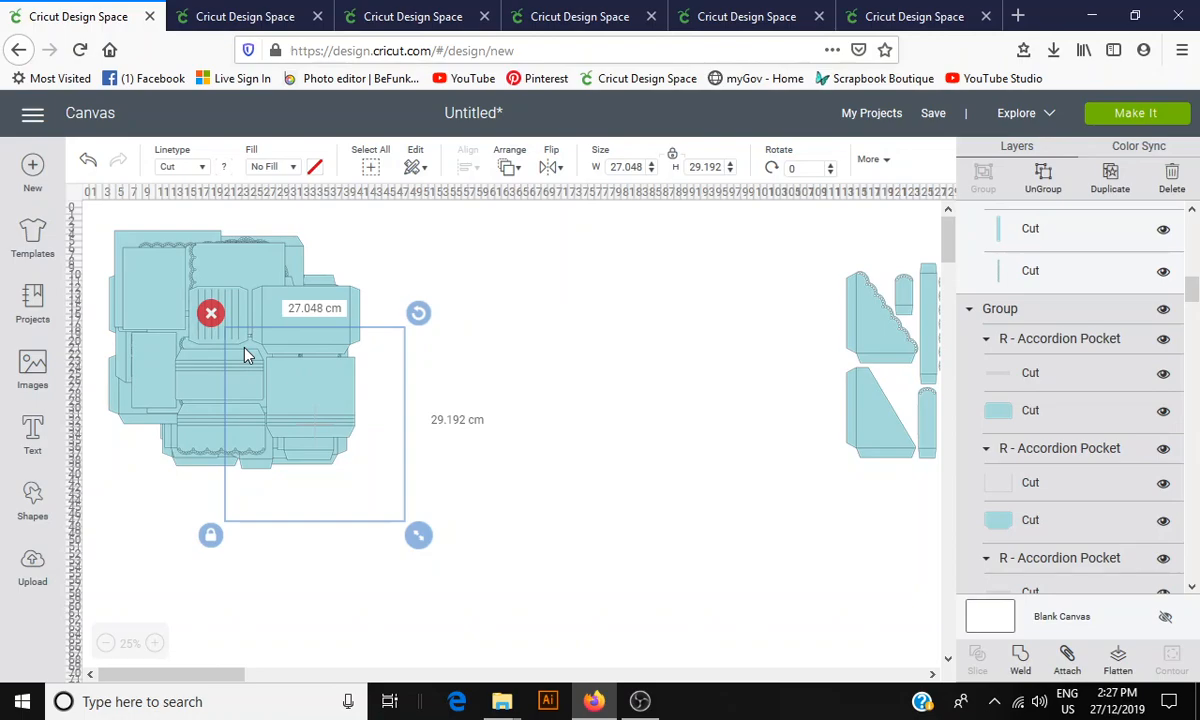
{"action": "left_click", "coordinate": [258, 385]}
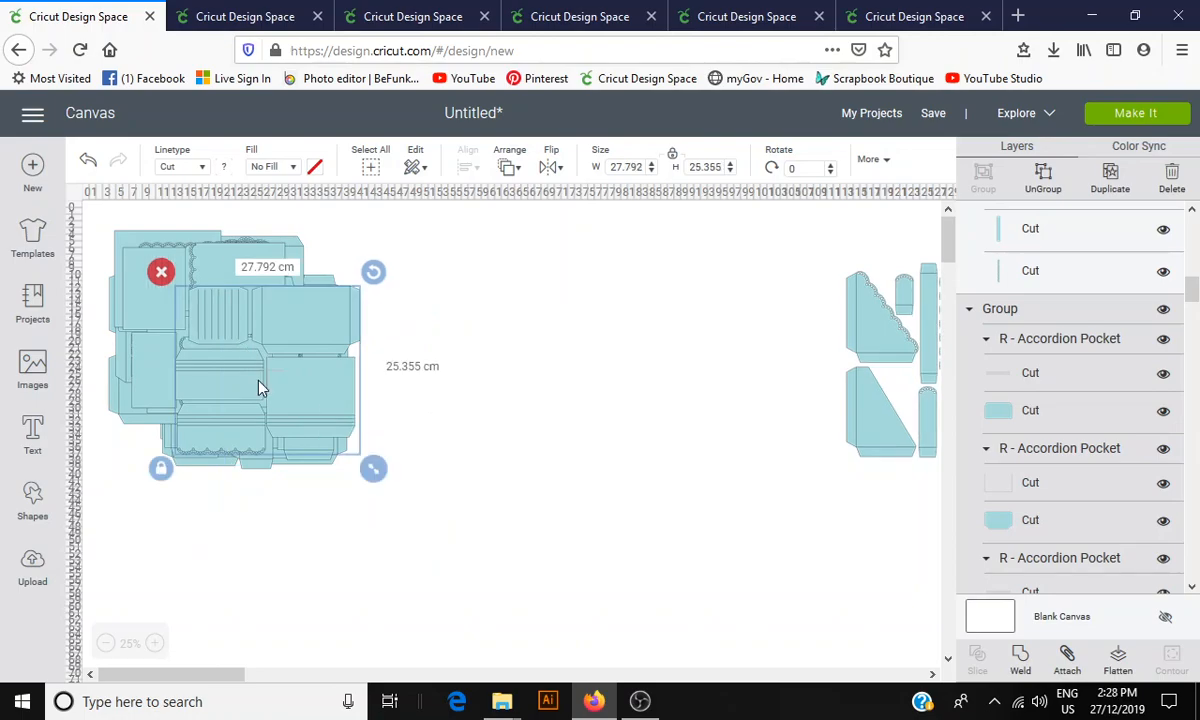
{"action": "left_click_drag", "start_coordinate": [258, 388], "coordinate": [400, 392]}
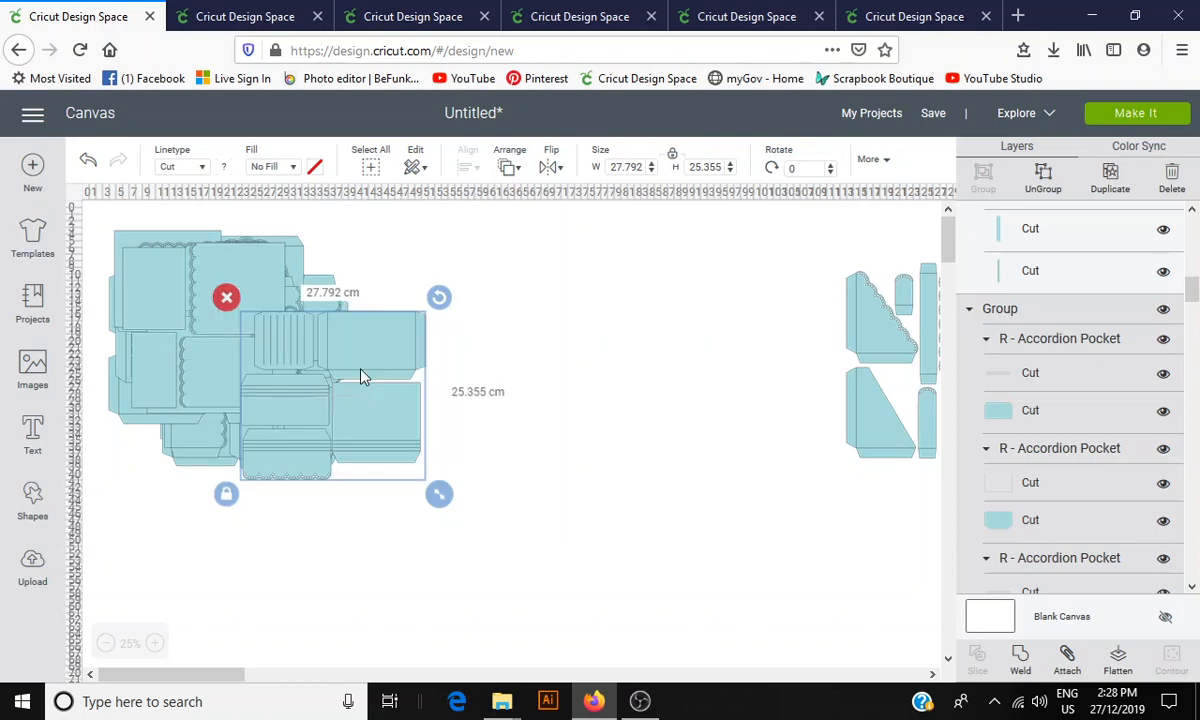
{"action": "left_click_drag", "start_coordinate": [363, 377], "coordinate": [575, 402]}
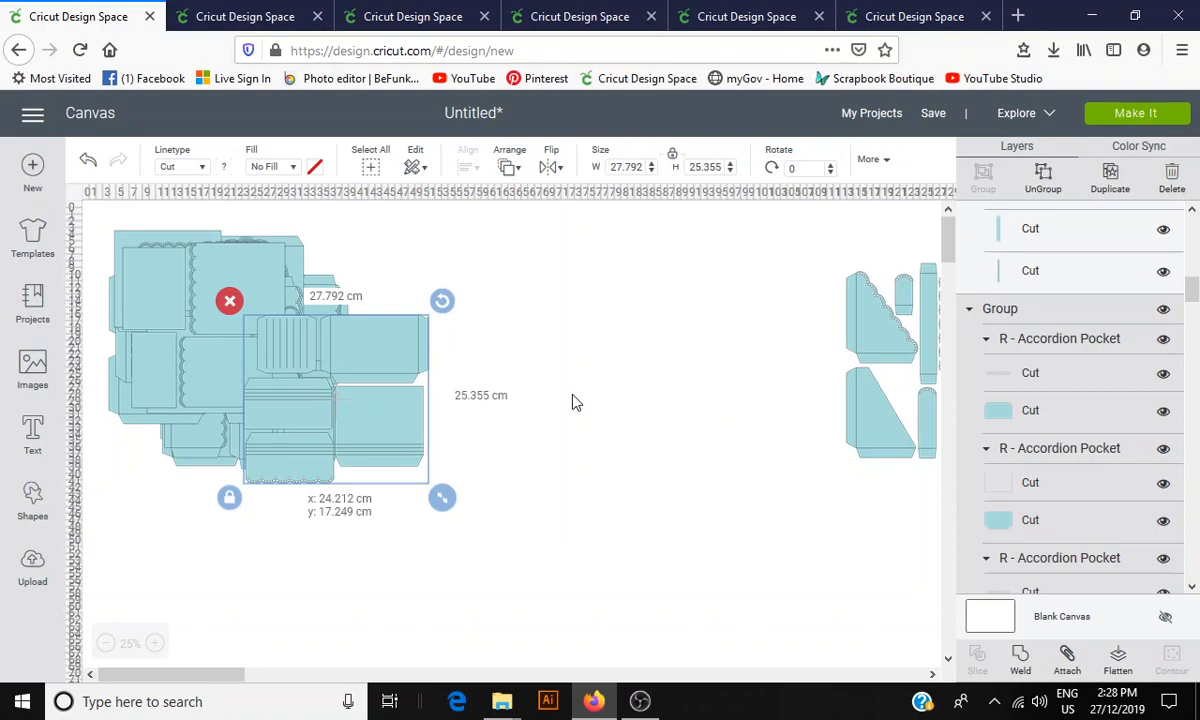
{"action": "left_click_drag", "start_coordinate": [575, 402], "coordinate": [745, 317]}
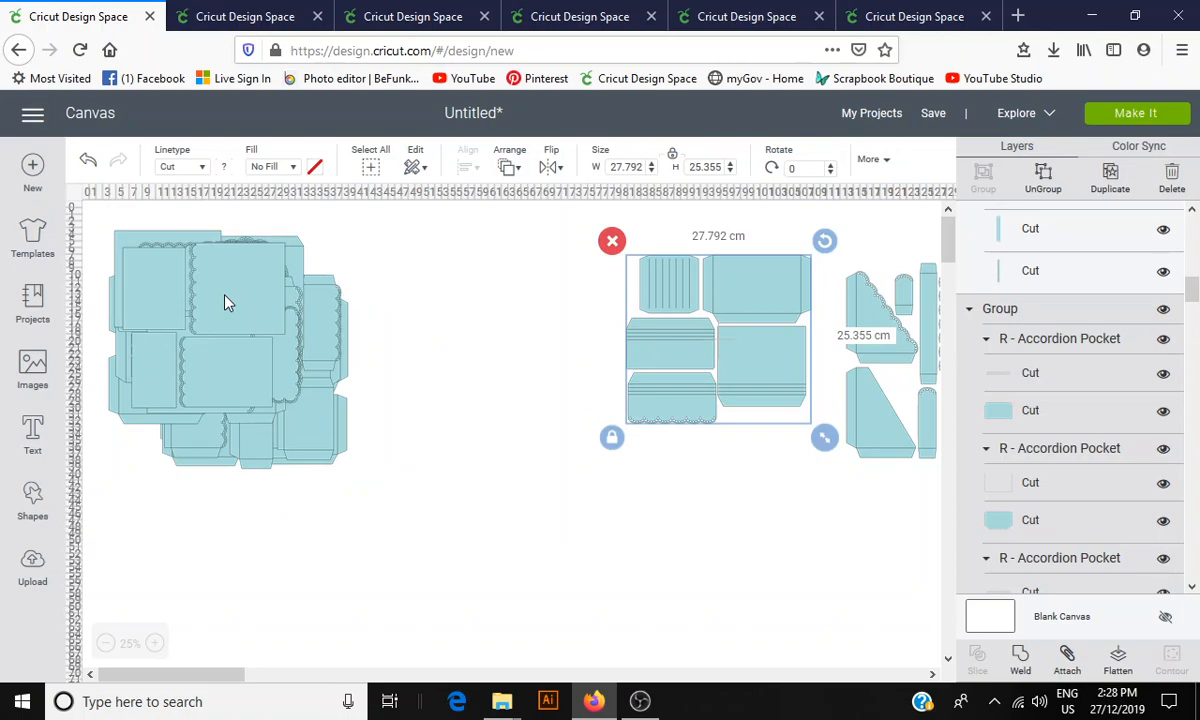
Move the M - Inserts 2, P - Inserts 3 and Q - Inserts 4 images off the pile into separate empty areas
{"action": "left_click", "coordinate": [226, 302]}
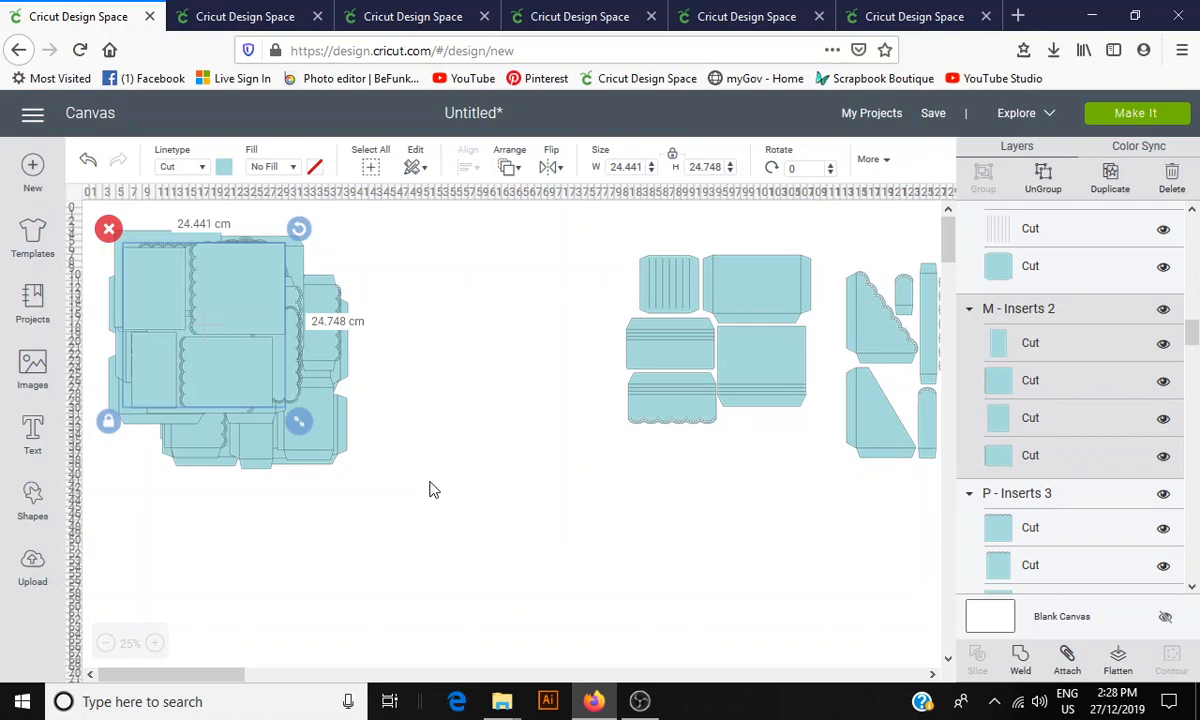
{"action": "left_click_drag", "start_coordinate": [200, 330], "coordinate": [505, 348]}
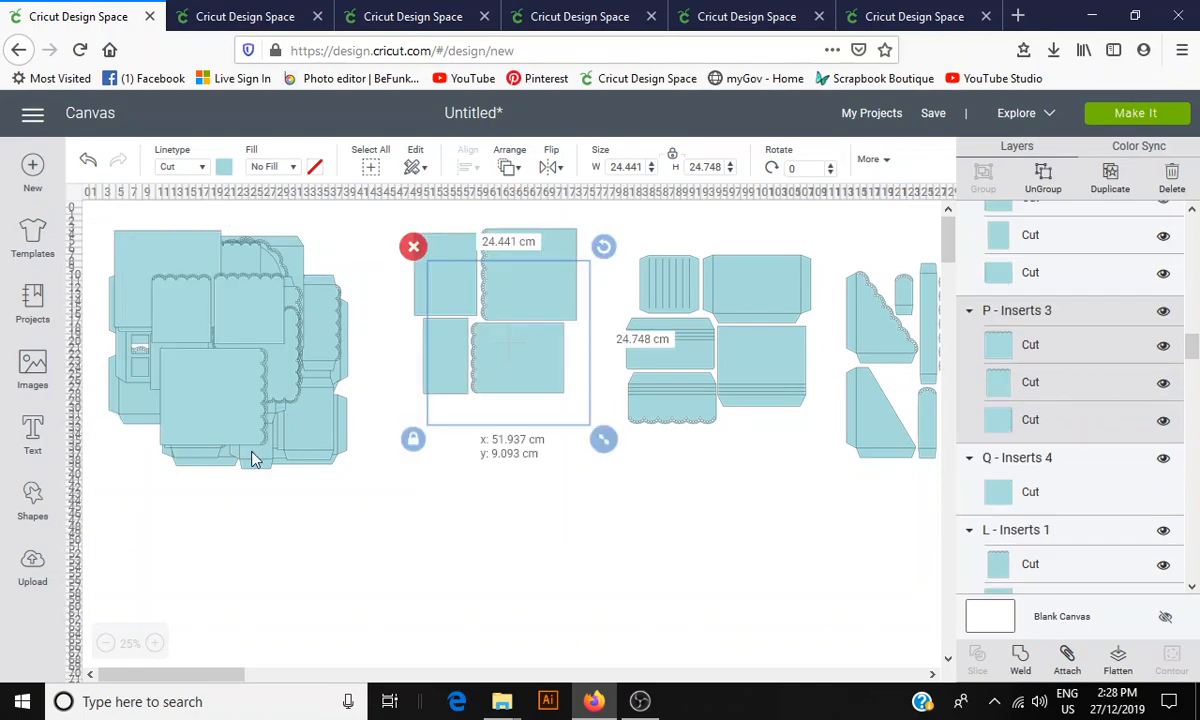
{"action": "left_click_drag", "start_coordinate": [253, 458], "coordinate": [165, 531]}
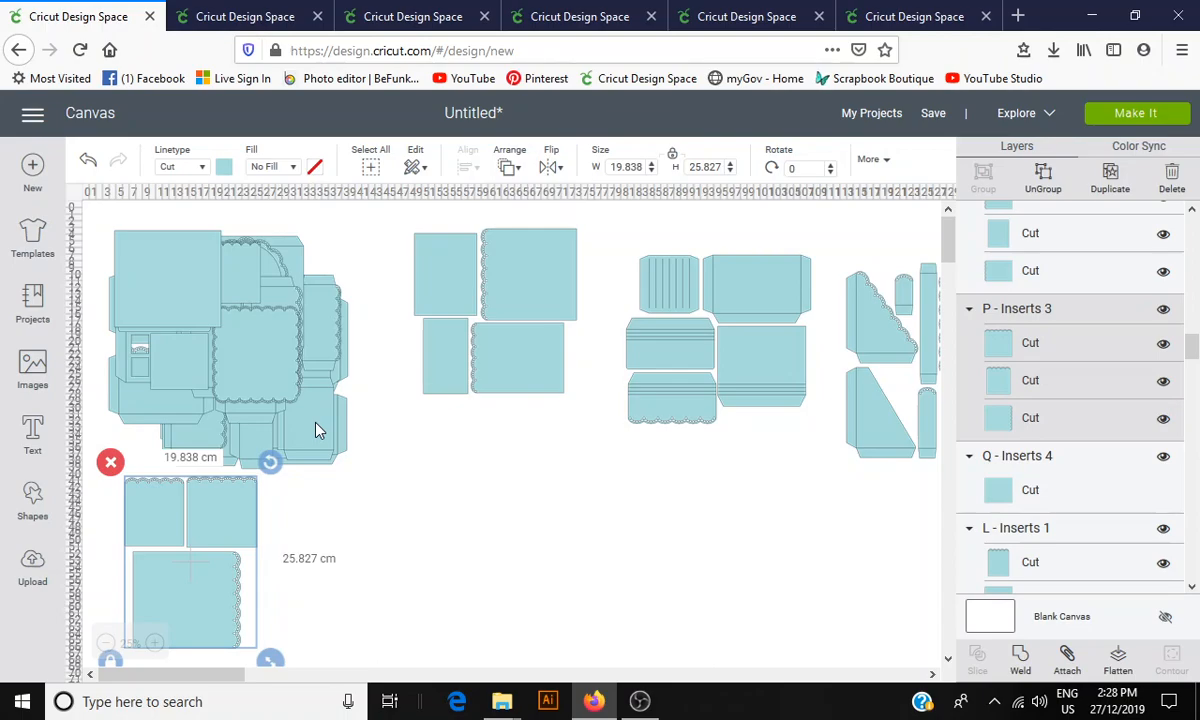
{"action": "left_click_drag", "start_coordinate": [316, 430], "coordinate": [255, 535]}
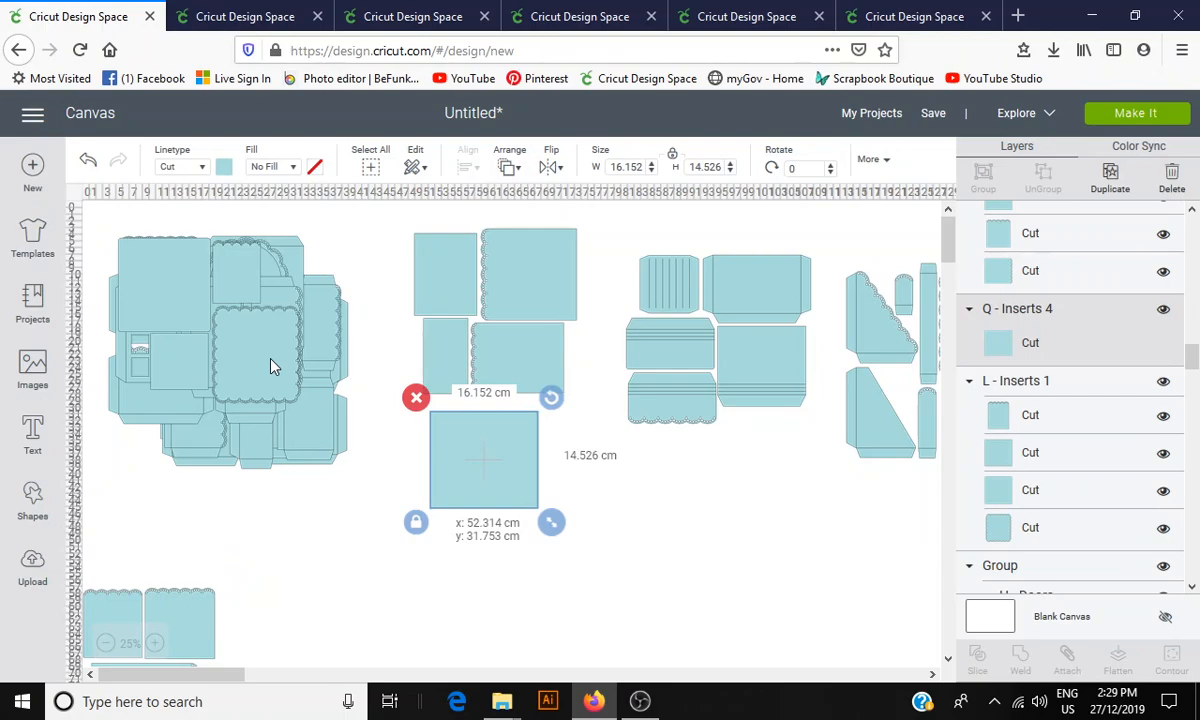
Place L - Inserts 1 below the accordion pocket pieces and P - Inserts 3 below the Q - Inserts 4 rectangle
{"action": "left_click", "coordinate": [270, 366]}
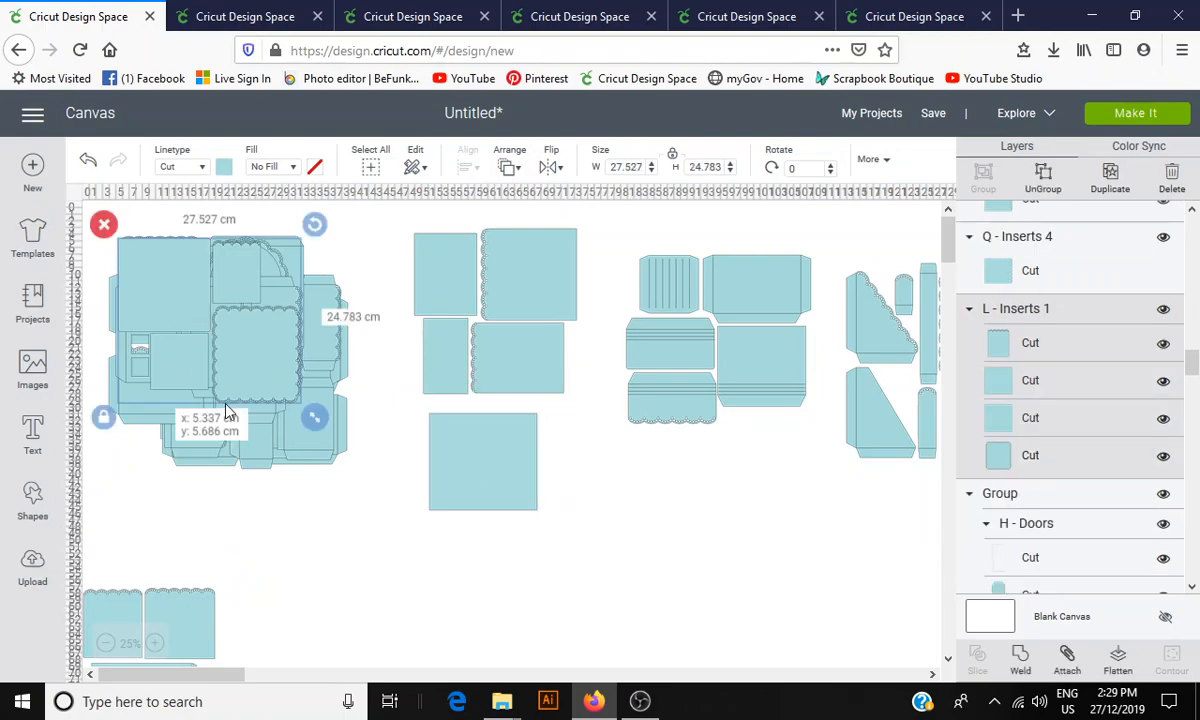
{"action": "left_click_drag", "start_coordinate": [227, 411], "coordinate": [304, 463]}
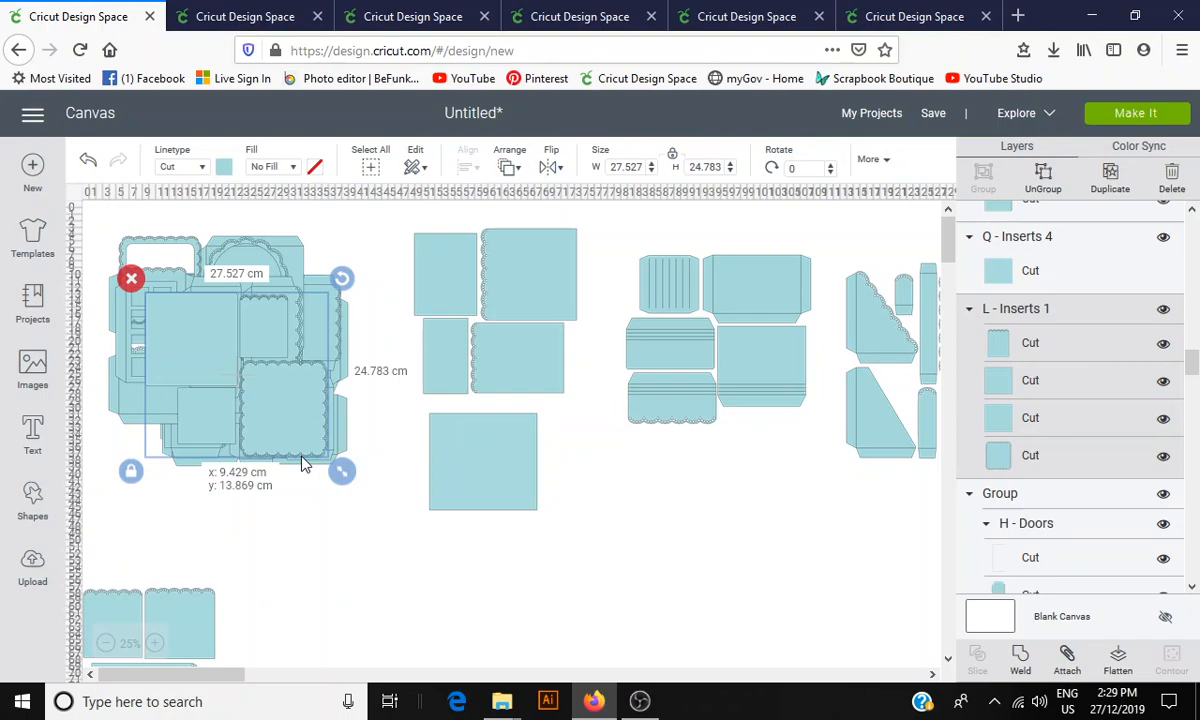
{"action": "left_click_drag", "start_coordinate": [304, 465], "coordinate": [617, 524]}
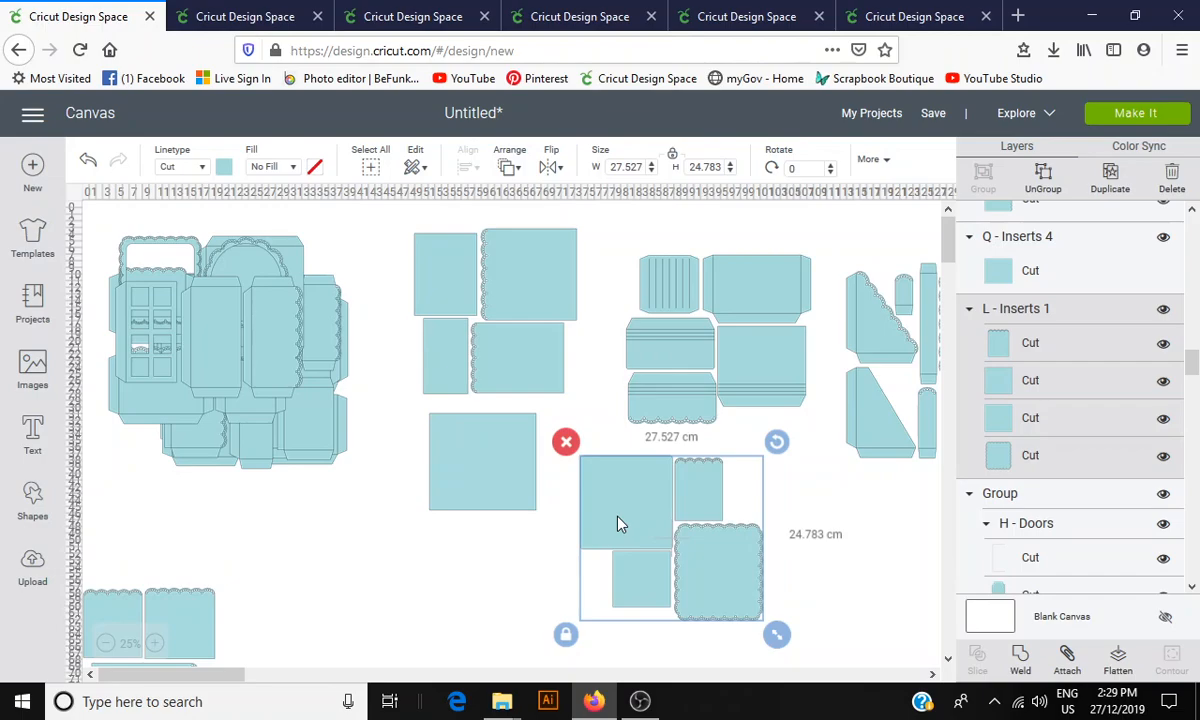
{"action": "left_click_drag", "start_coordinate": [160, 615], "coordinate": [490, 566]}
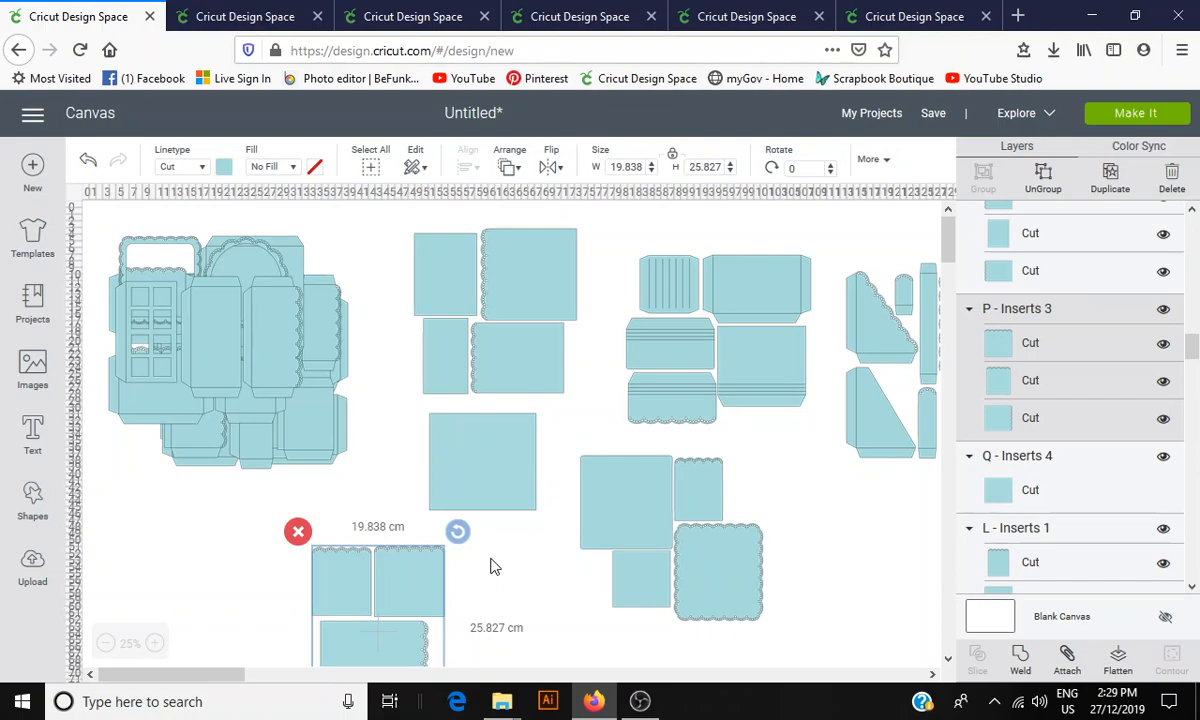
Move the H - Doors group off the pile into the empty canvas area well below it
{"action": "left_click_drag", "start_coordinate": [218, 435], "coordinate": [218, 490]}
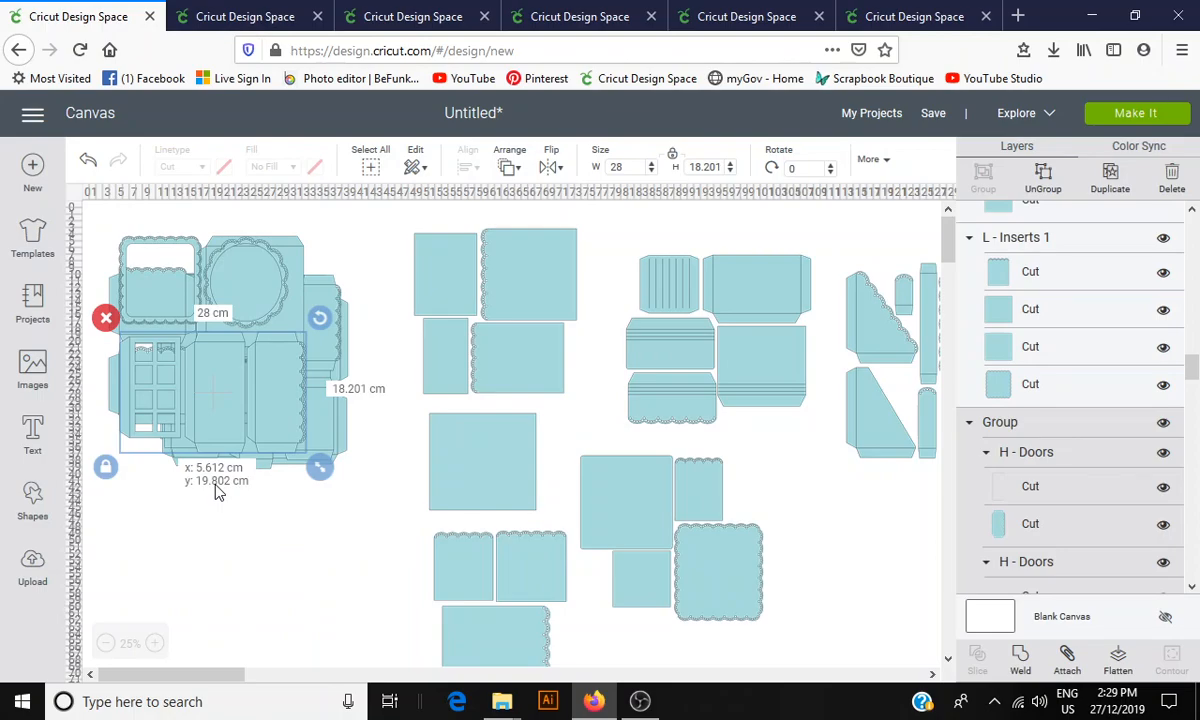
{"action": "scroll", "coordinate": [218, 490], "scroll_direction": "down", "scroll_amount": 2}
{"action": "left_click_drag", "start_coordinate": [218, 490], "coordinate": [295, 500]}
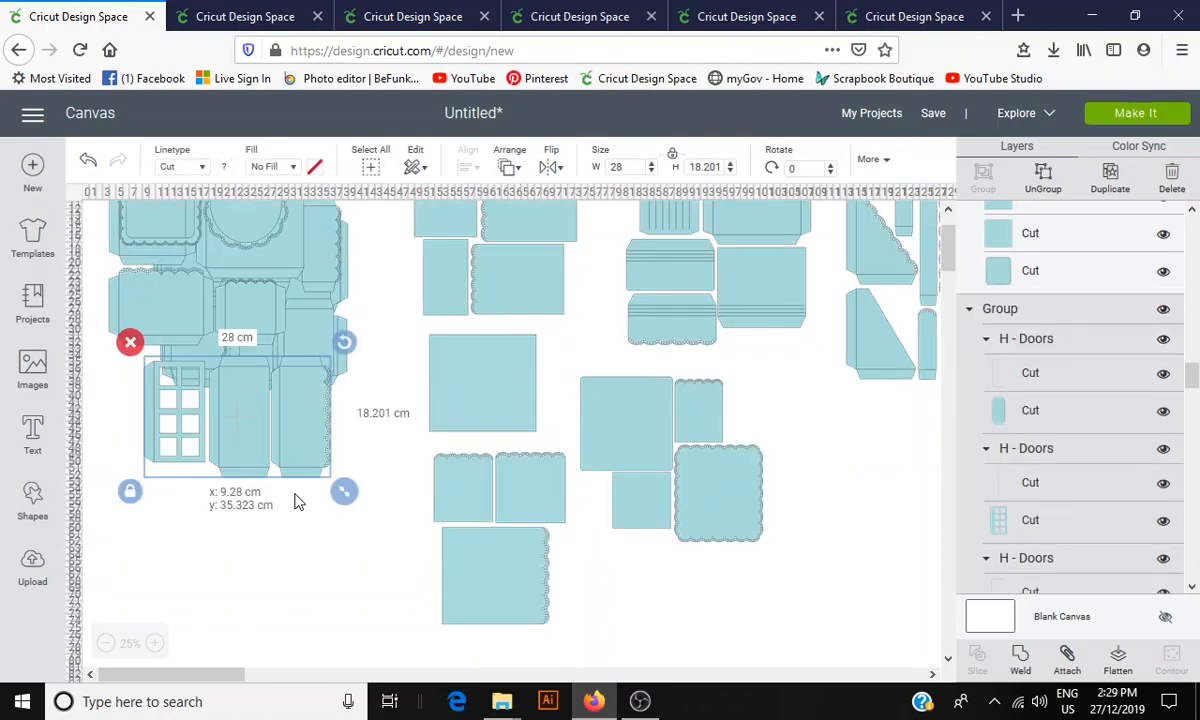
{"action": "left_click_drag", "start_coordinate": [297, 502], "coordinate": [305, 543]}
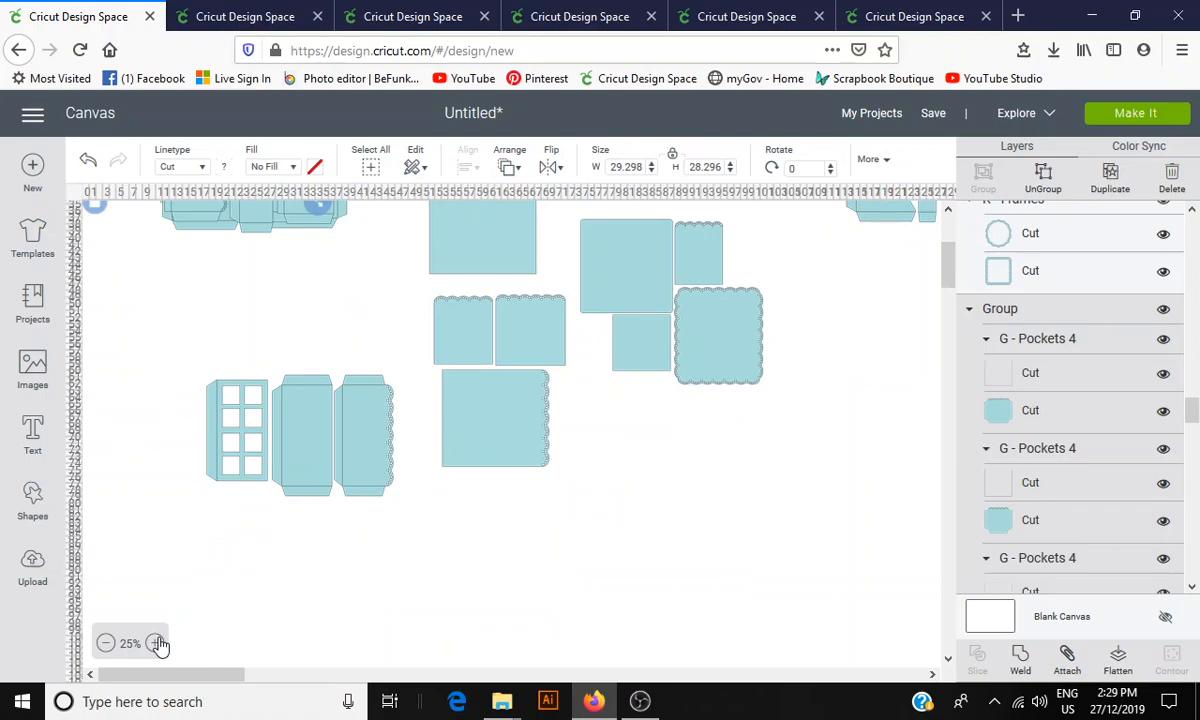
Ungroup the outer group of the H - Doors pieces so each door can be edited on its own
{"action": "left_click", "coordinate": [157, 644]}
{"action": "scroll", "coordinate": [229, 561], "scroll_direction": "down", "scroll_amount": 8}
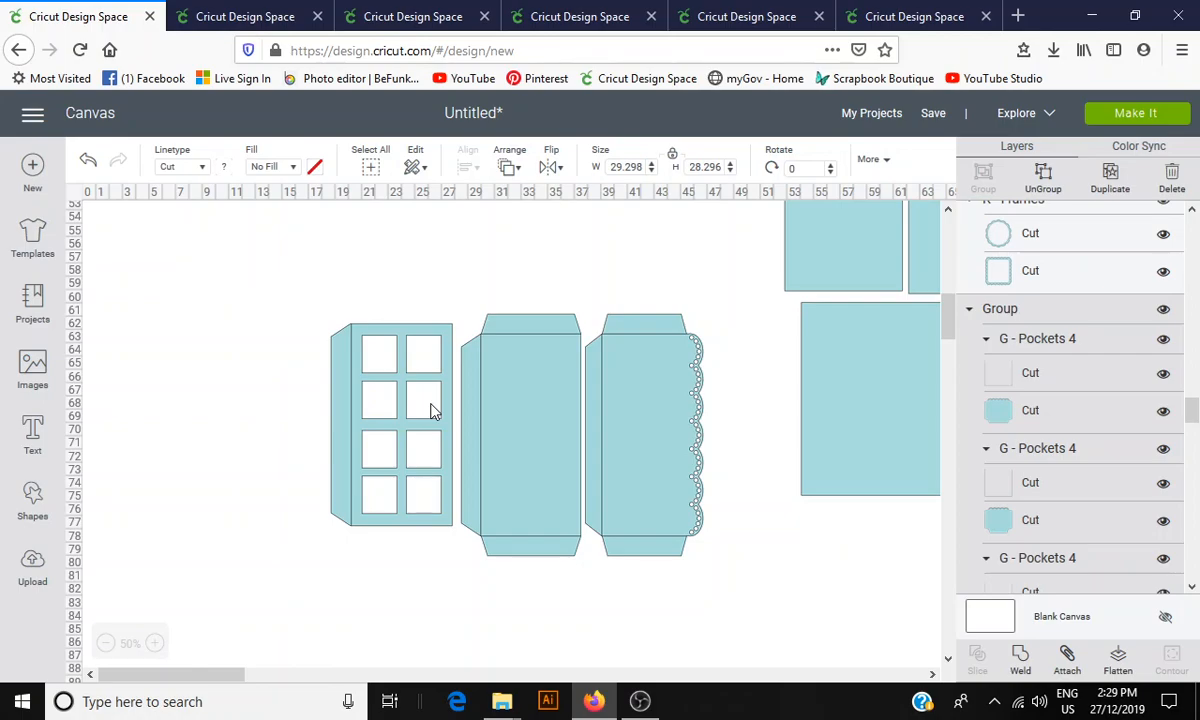
{"action": "left_click", "coordinate": [432, 410]}
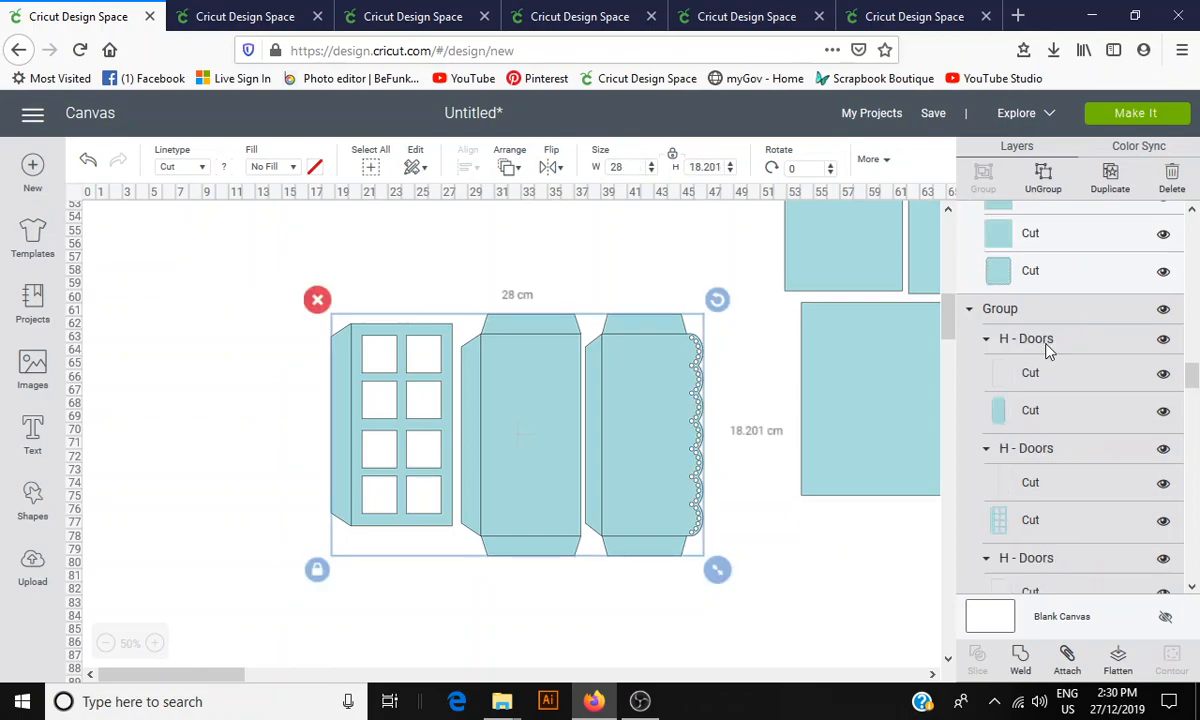
{"action": "key", "text": "Delete"}
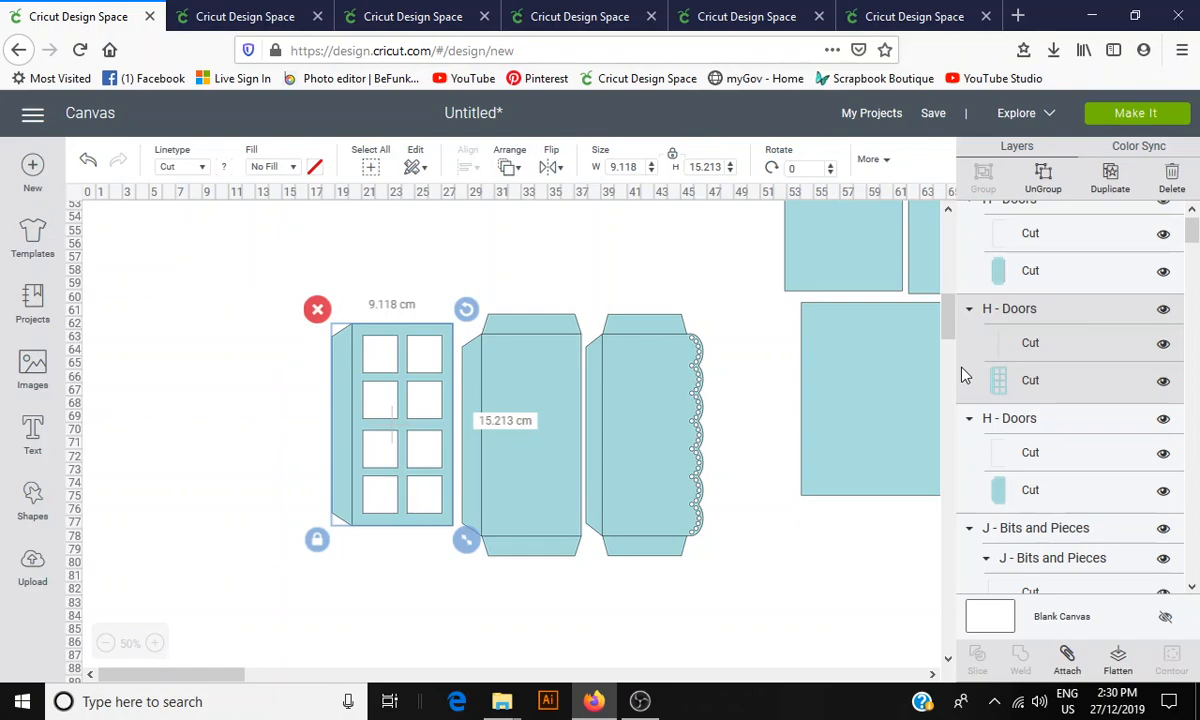
Change the fold-line layer of the windowed door to Score and attach it to the door's cut layer
{"action": "left_click", "coordinate": [1025, 343]}
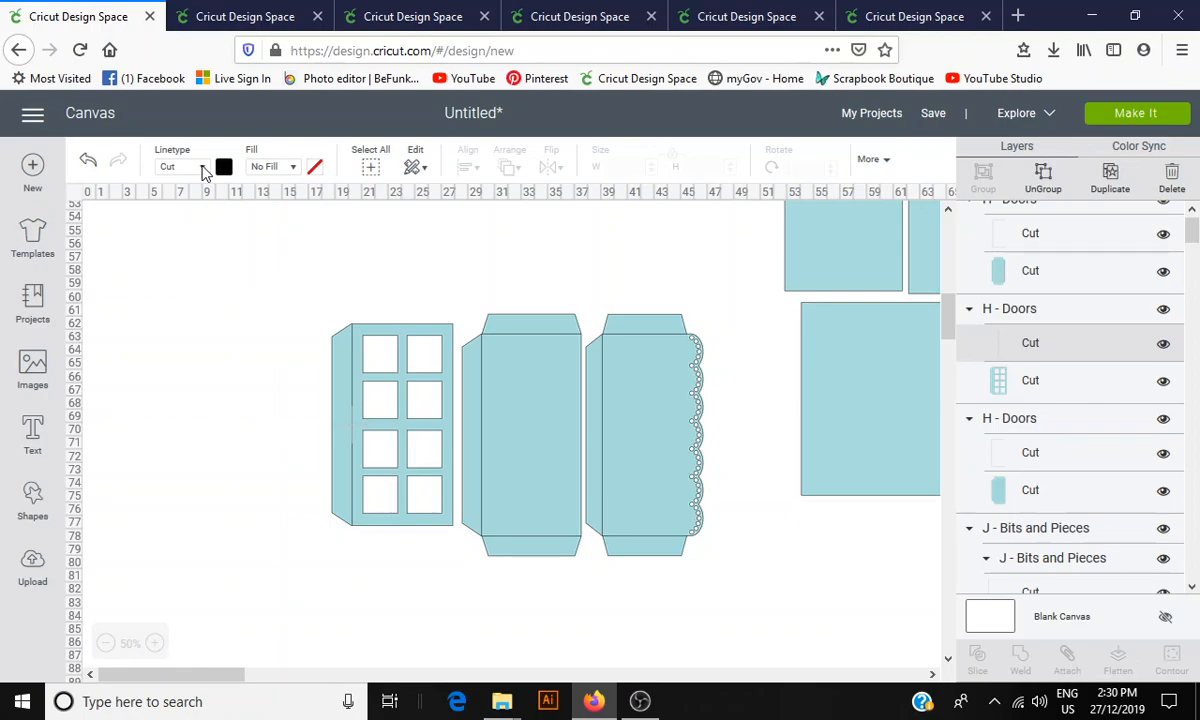
{"action": "left_click", "coordinate": [203, 171]}
{"action": "left_click", "coordinate": [175, 225]}
{"action": "left_click", "coordinate": [1003, 311]}
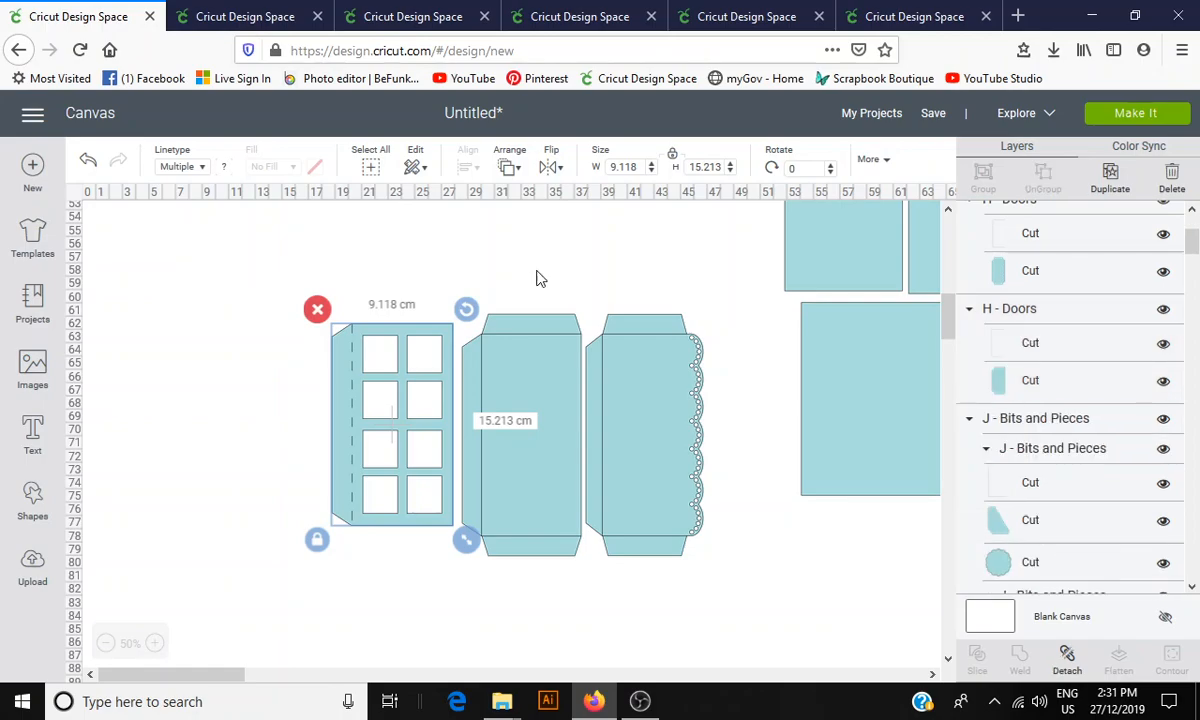
Change the fold-line layer of the plain middle door to Score and attach it to the door's cut layer
{"action": "left_click", "coordinate": [530, 343]}
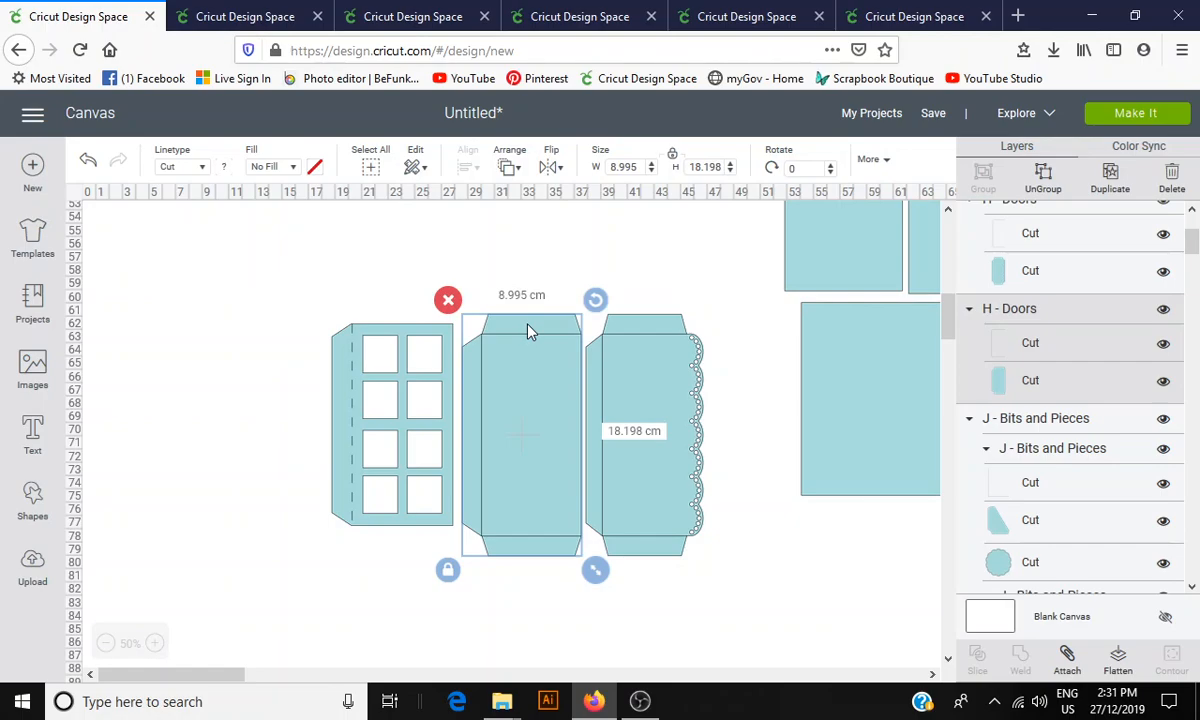
{"action": "left_click", "coordinate": [750, 340]}
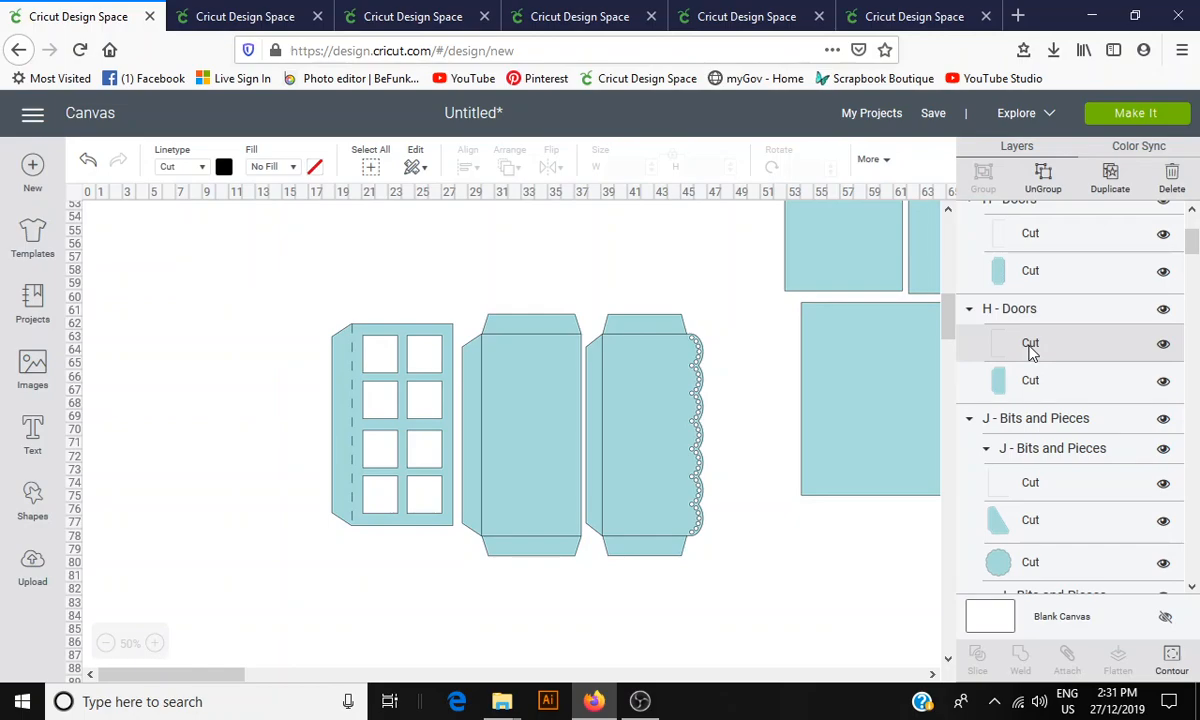
{"action": "left_click", "coordinate": [1030, 343]}
{"action": "left_click", "coordinate": [185, 167]}
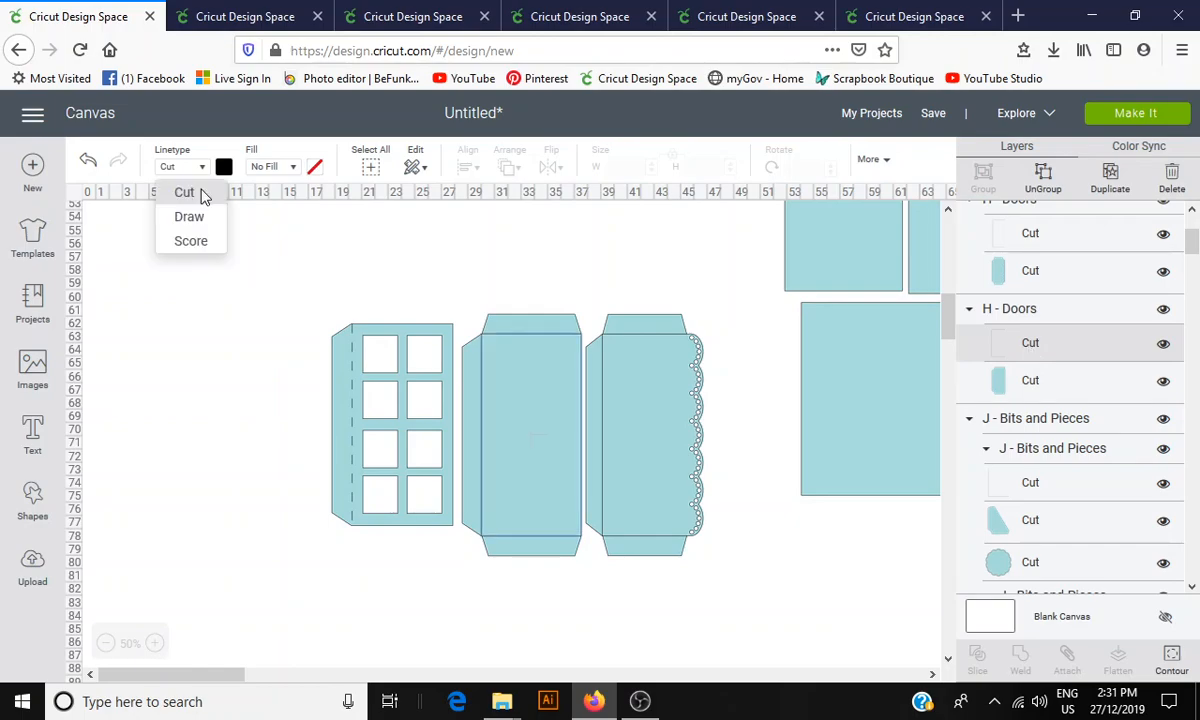
{"action": "left_click", "coordinate": [190, 242]}
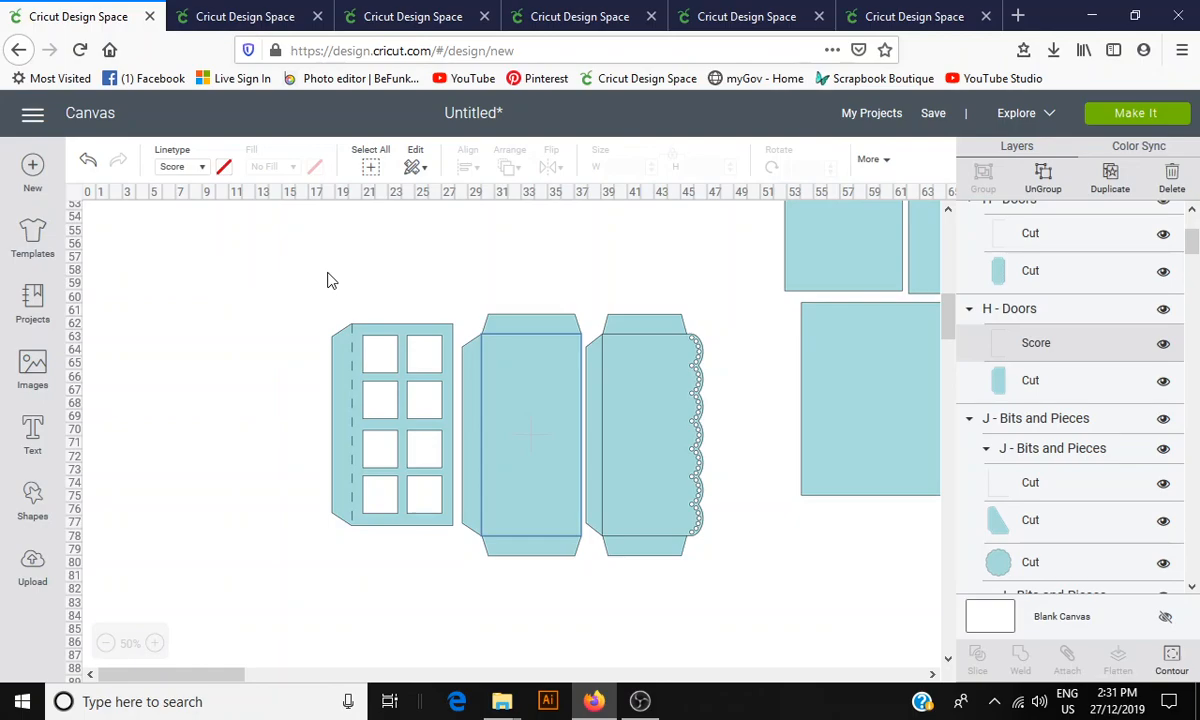
{"action": "left_click", "coordinate": [522, 388]}
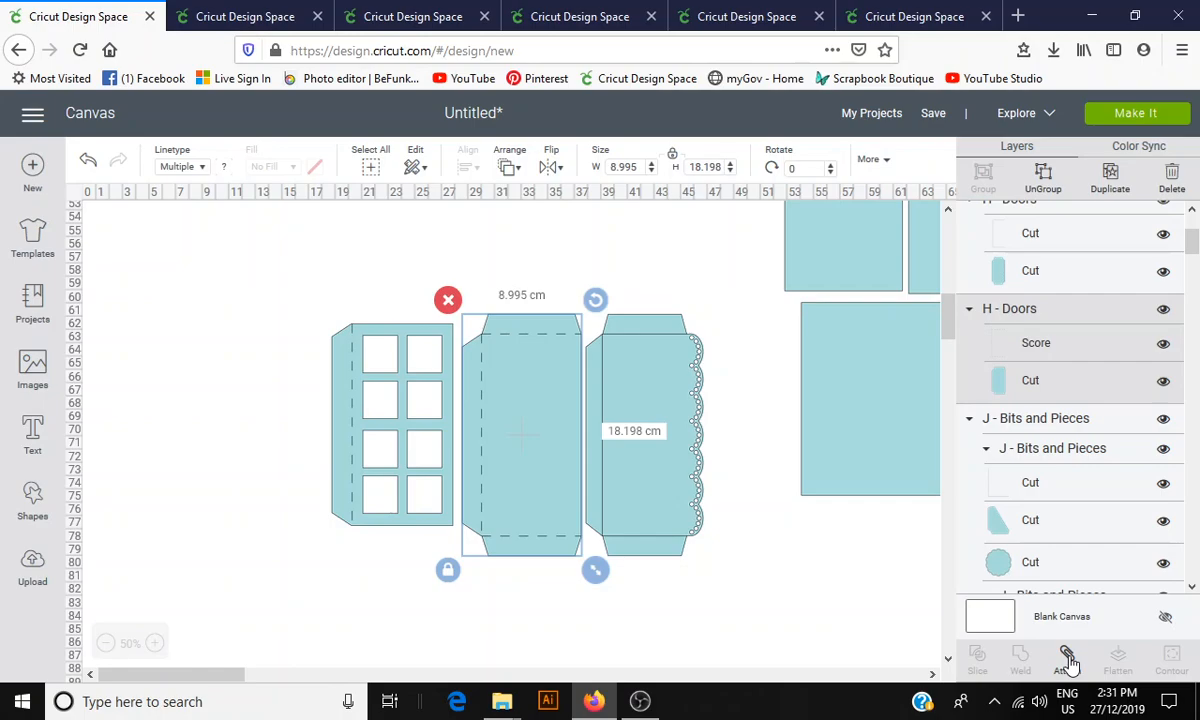
{"action": "left_click", "coordinate": [1068, 662]}
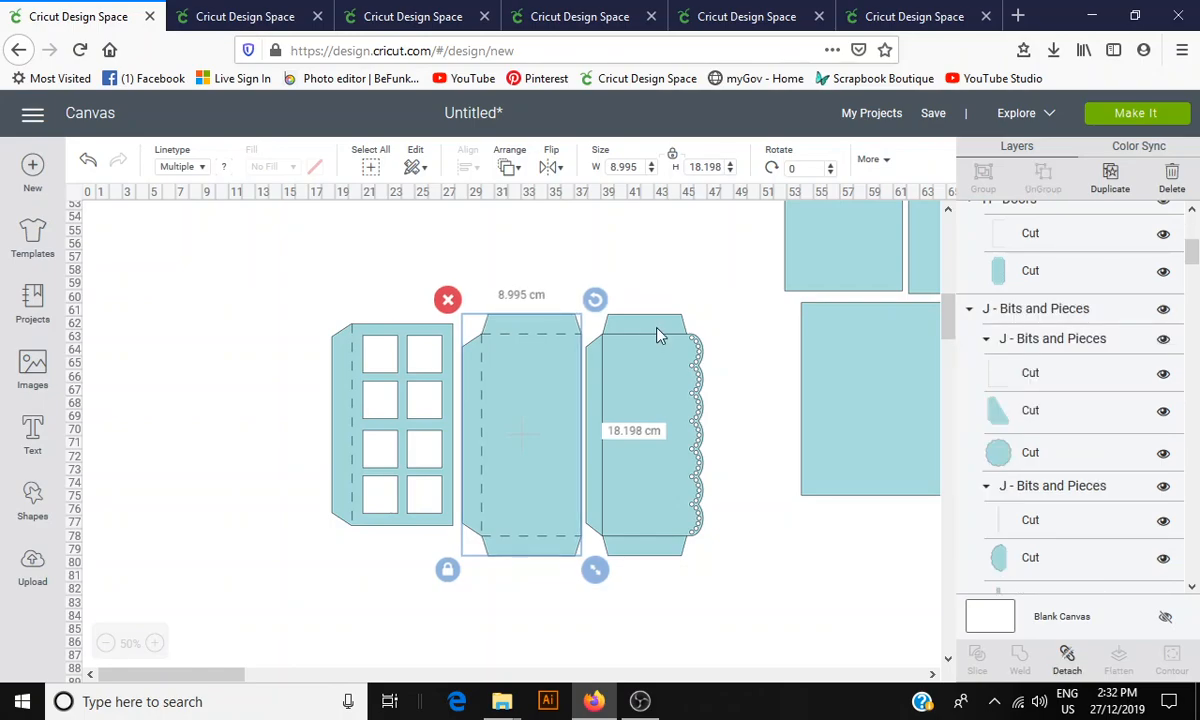
Change the fold-line layer of the scalloped door to Score and attach it to the door's cut layer
{"action": "left_click", "coordinate": [657, 329]}
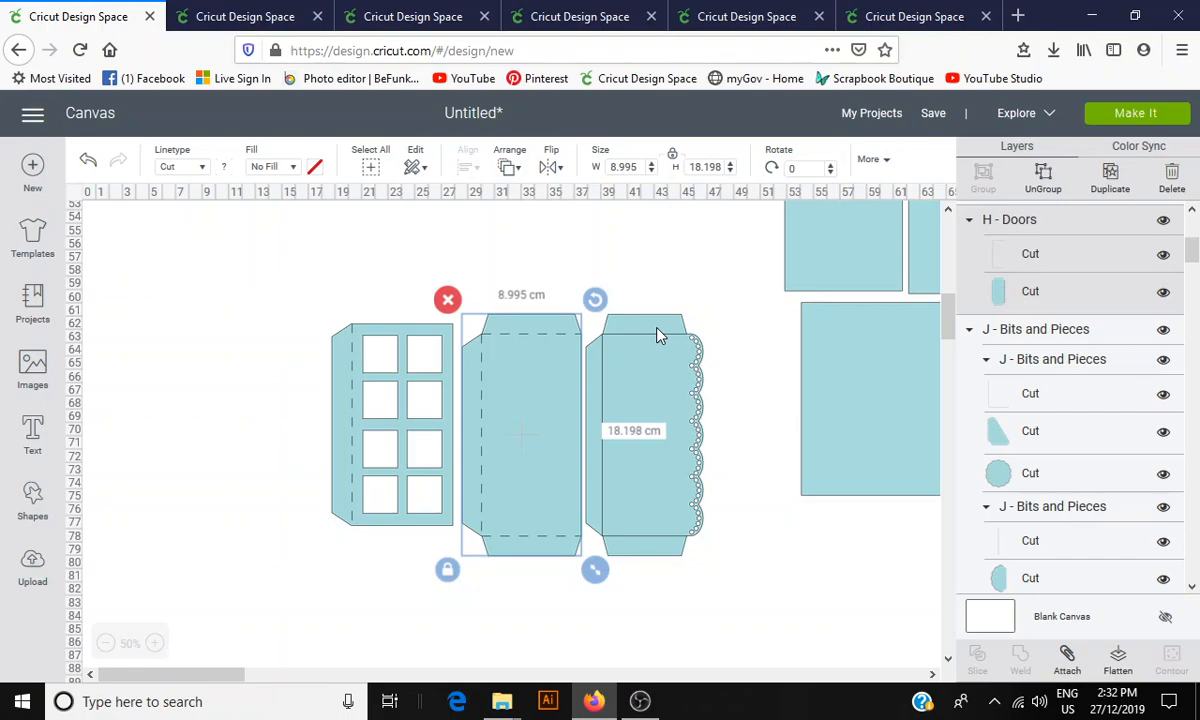
{"action": "left_click", "coordinate": [658, 335]}
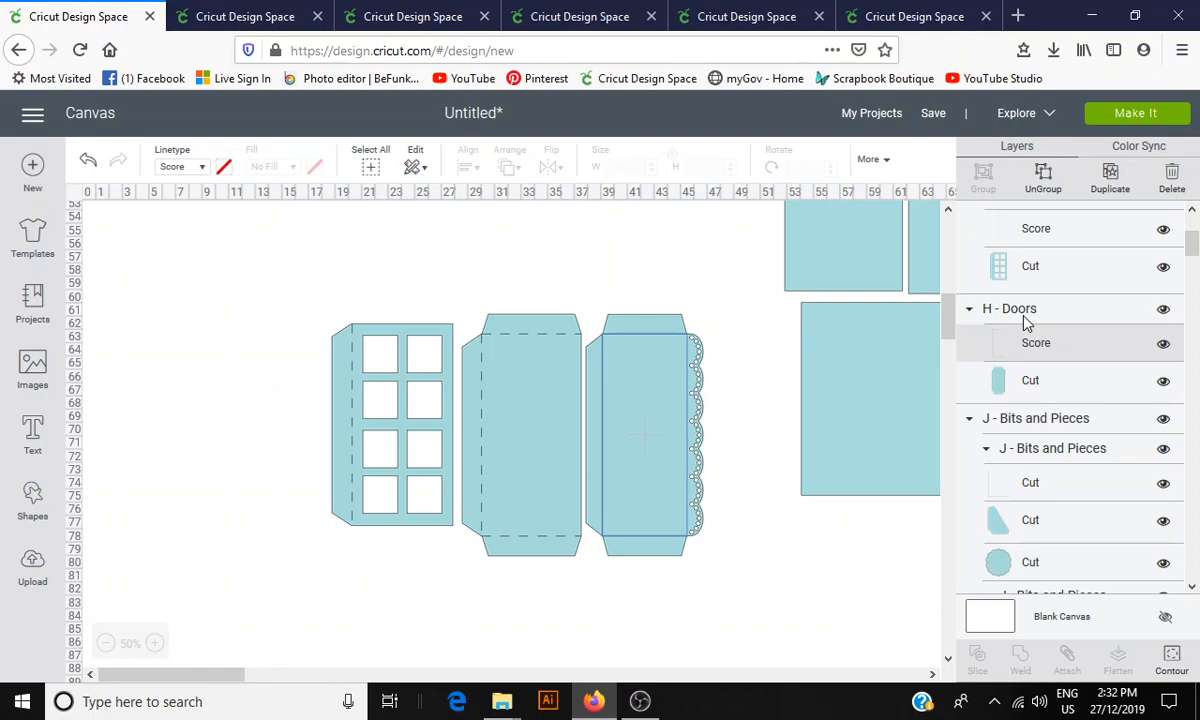
{"action": "left_click", "coordinate": [1023, 315]}
{"action": "left_click", "coordinate": [1067, 659]}
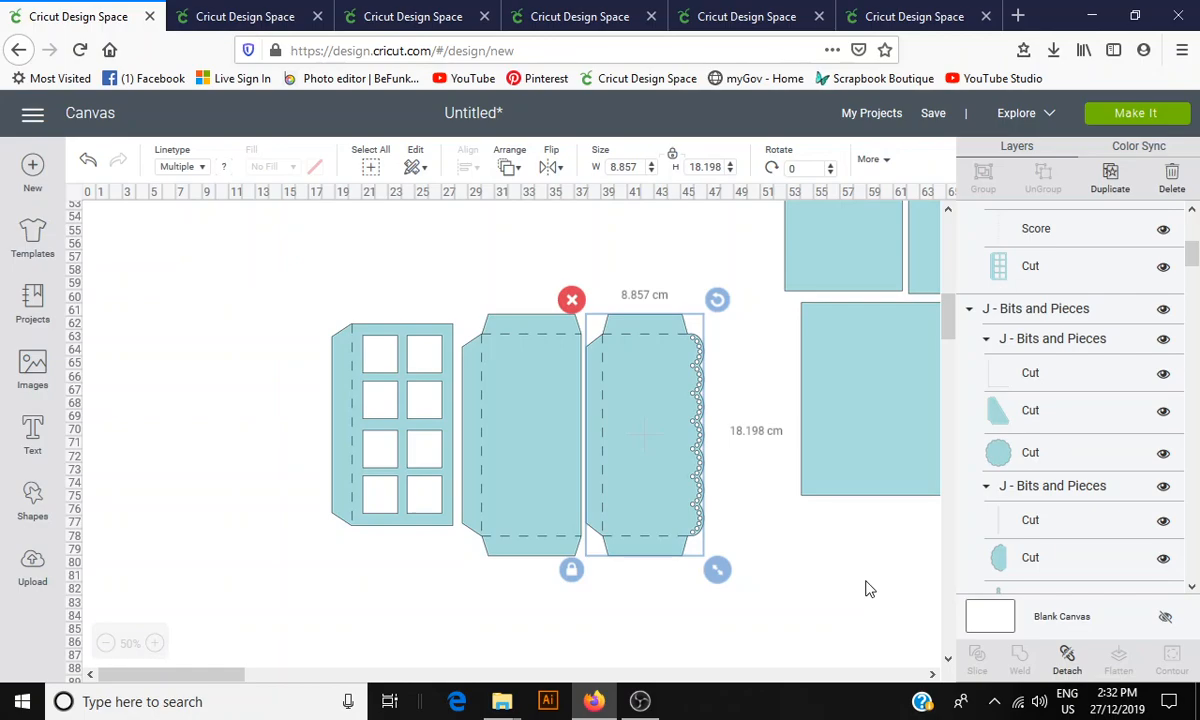
Group the three attached doors together
{"action": "left_click", "coordinate": [868, 589]}
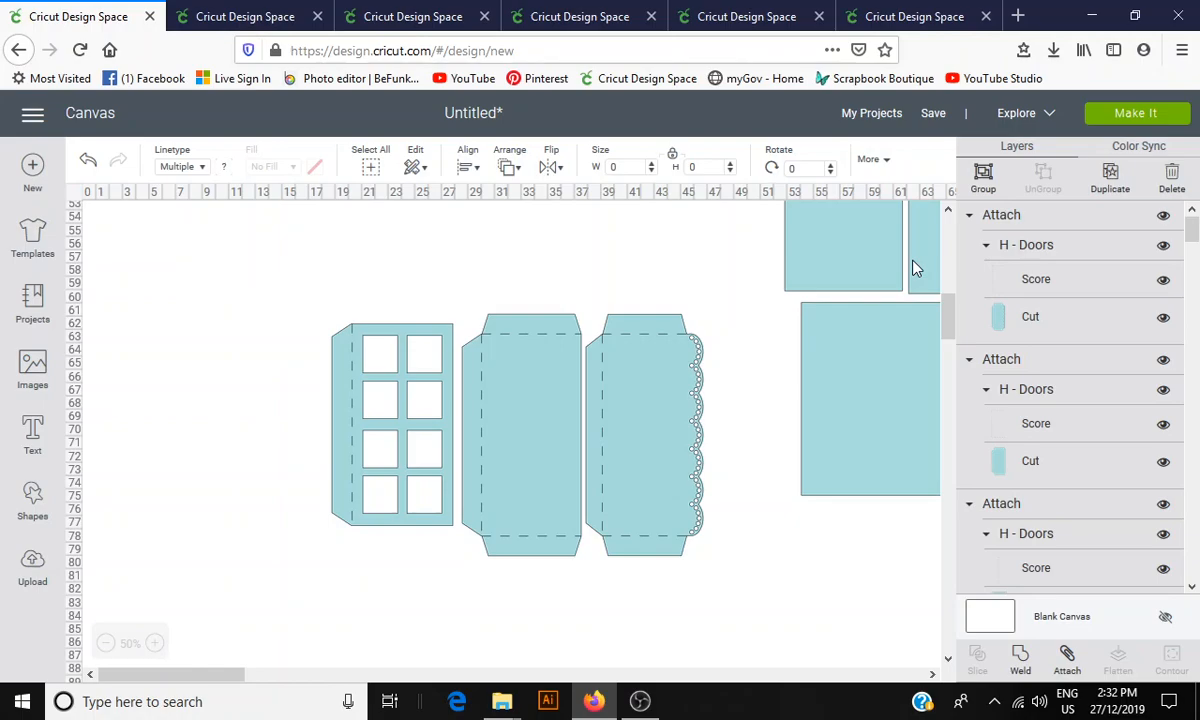
{"action": "left_click", "coordinate": [983, 178]}
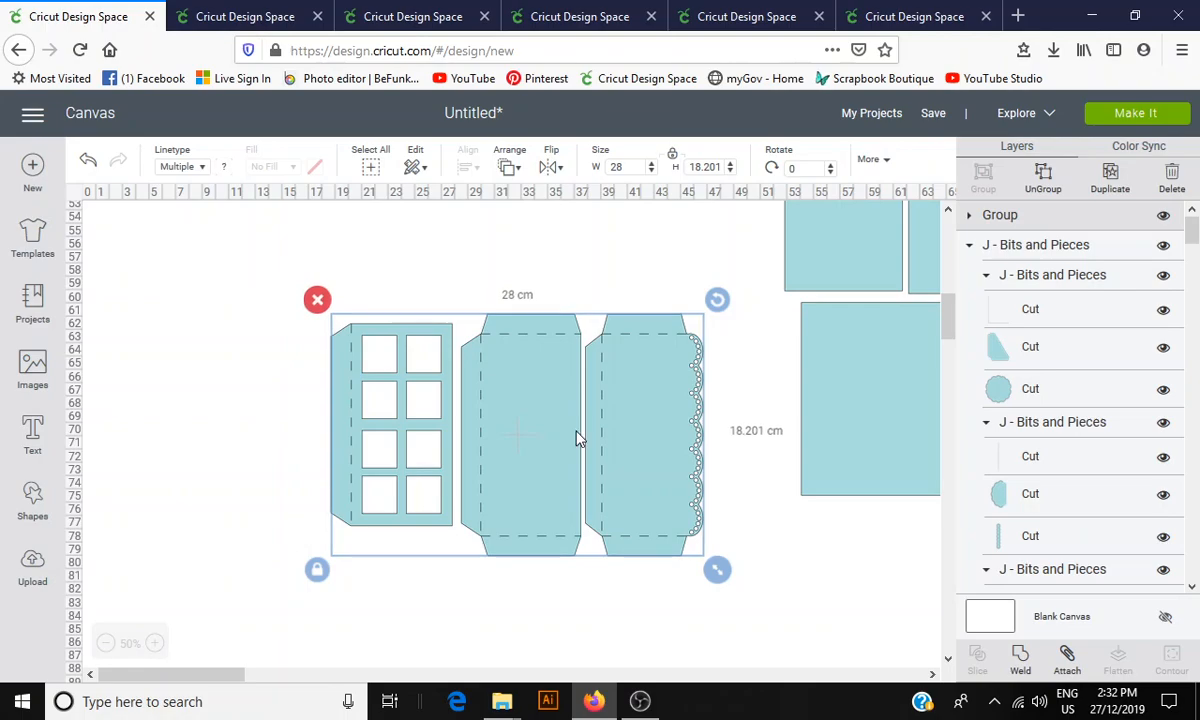
Move the K - Frames images off the pile to the empty area below the scalloped square insert
{"action": "scroll", "coordinate": [630, 437], "scroll_direction": "up", "scroll_amount": 2}
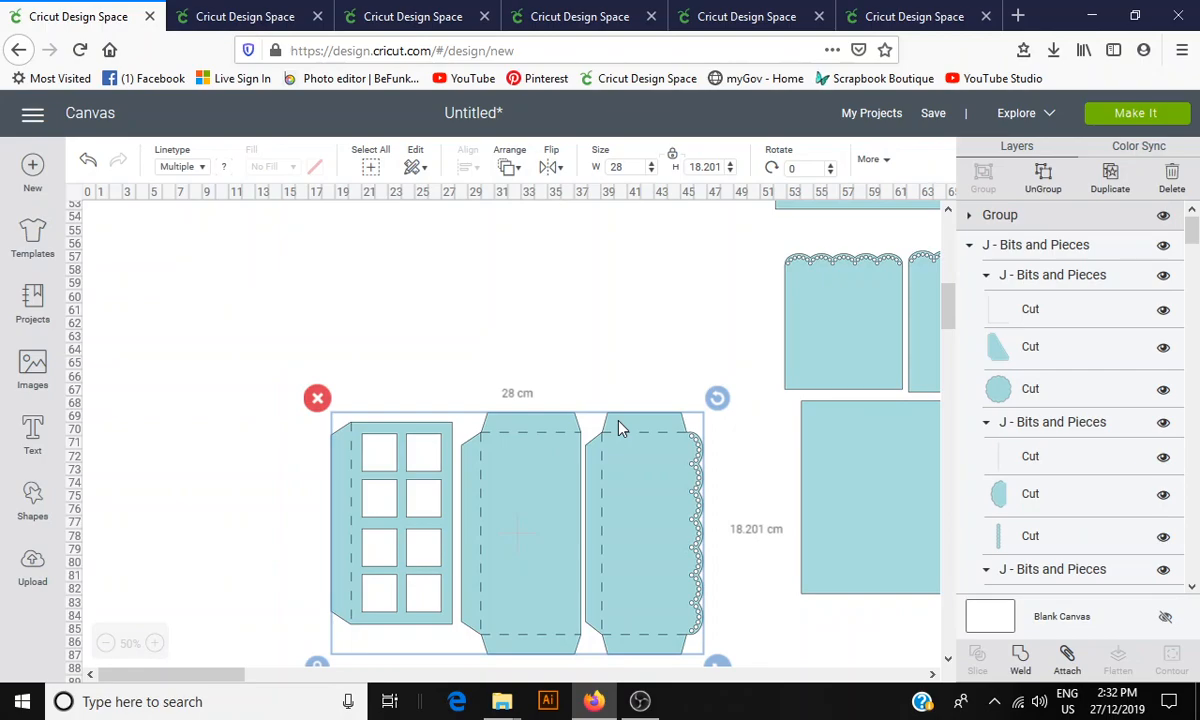
{"action": "left_click", "coordinate": [216, 586]}
{"action": "scroll", "coordinate": [216, 586], "scroll_direction": "up", "scroll_amount": 5}
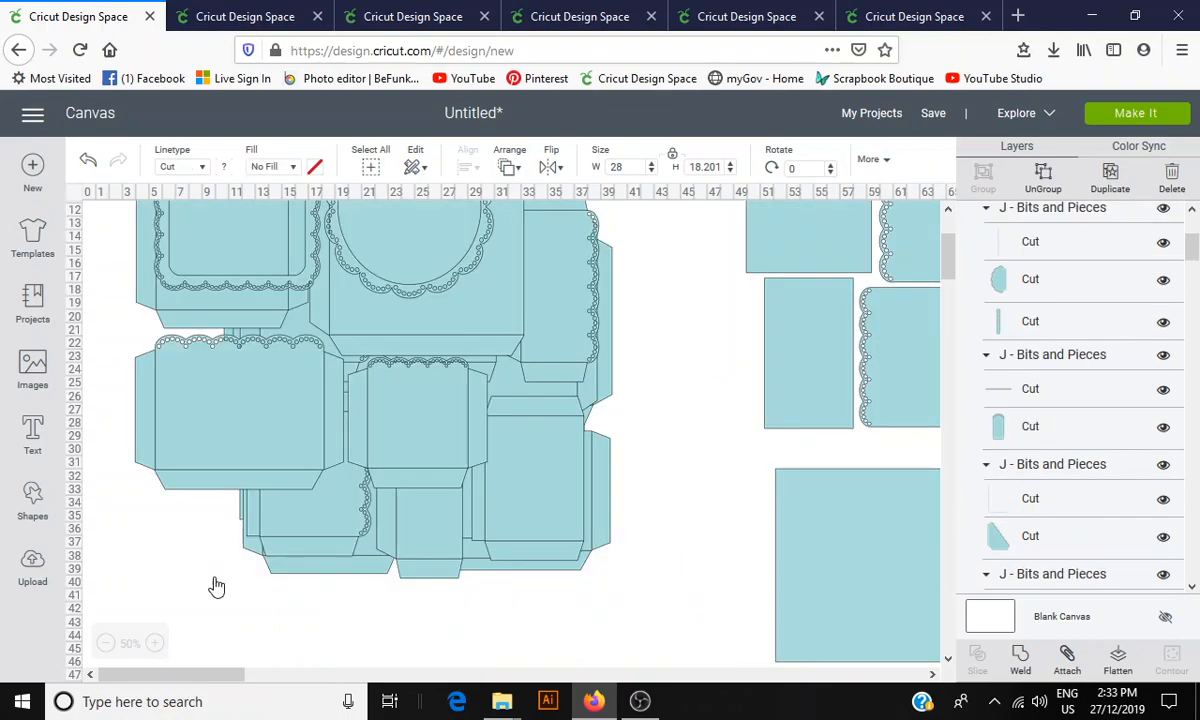
{"action": "scroll", "coordinate": [258, 476], "scroll_direction": "down", "scroll_amount": 2}
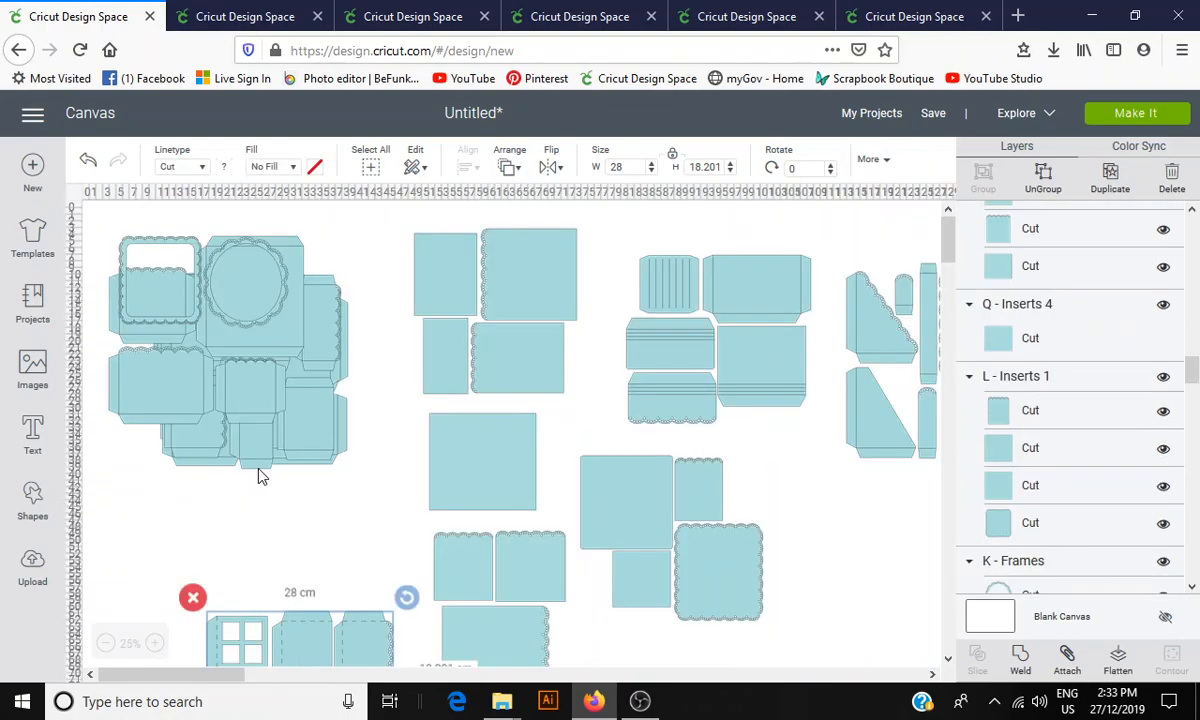
{"action": "left_click", "coordinate": [246, 367]}
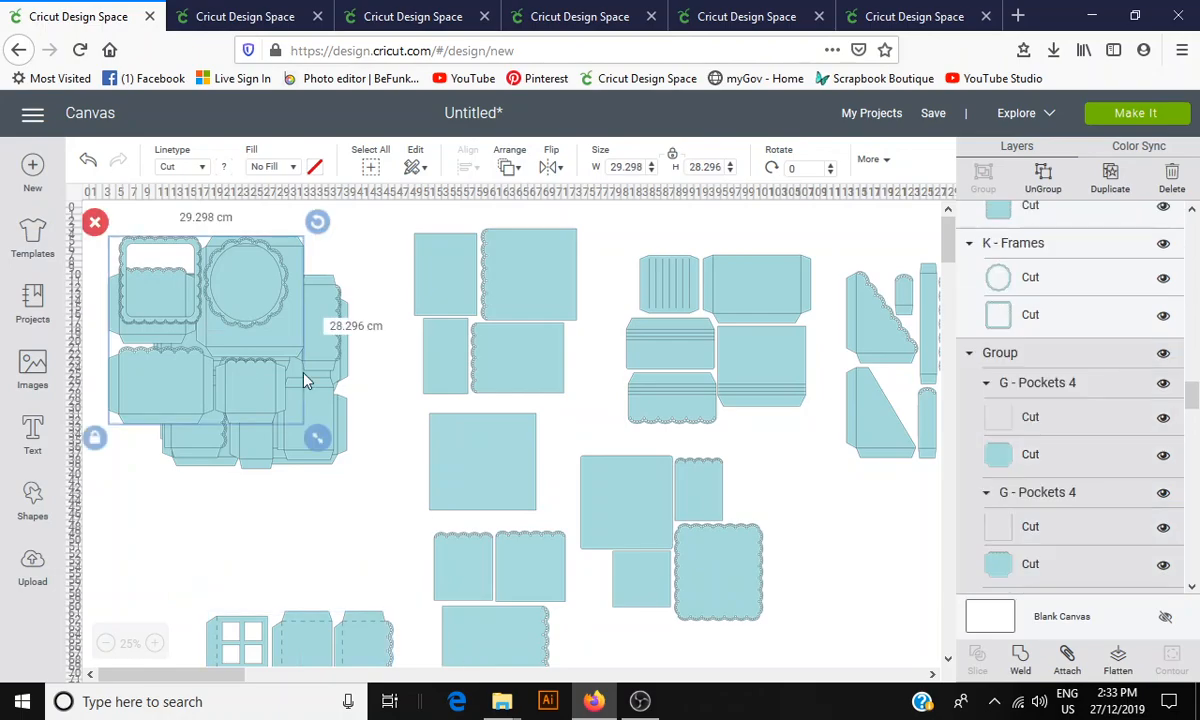
{"action": "scroll", "coordinate": [1144, 441], "scroll_direction": "down", "scroll_amount": 1}
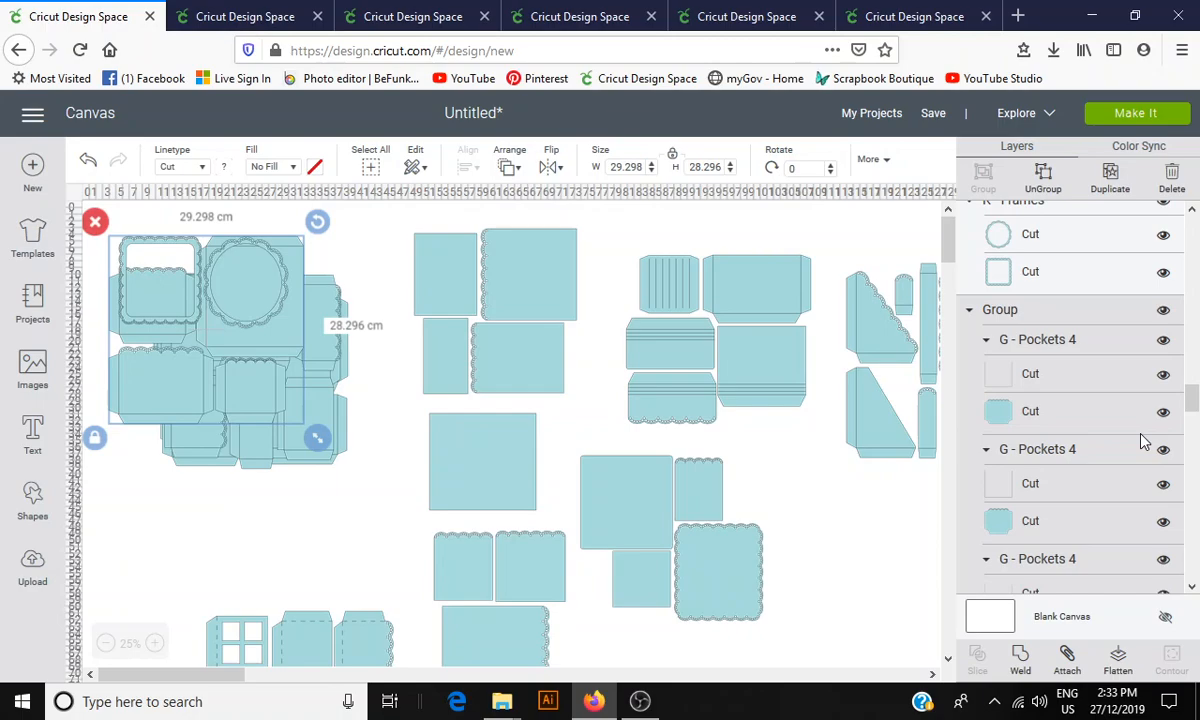
{"action": "left_click_drag", "start_coordinate": [312, 375], "coordinate": [305, 530]}
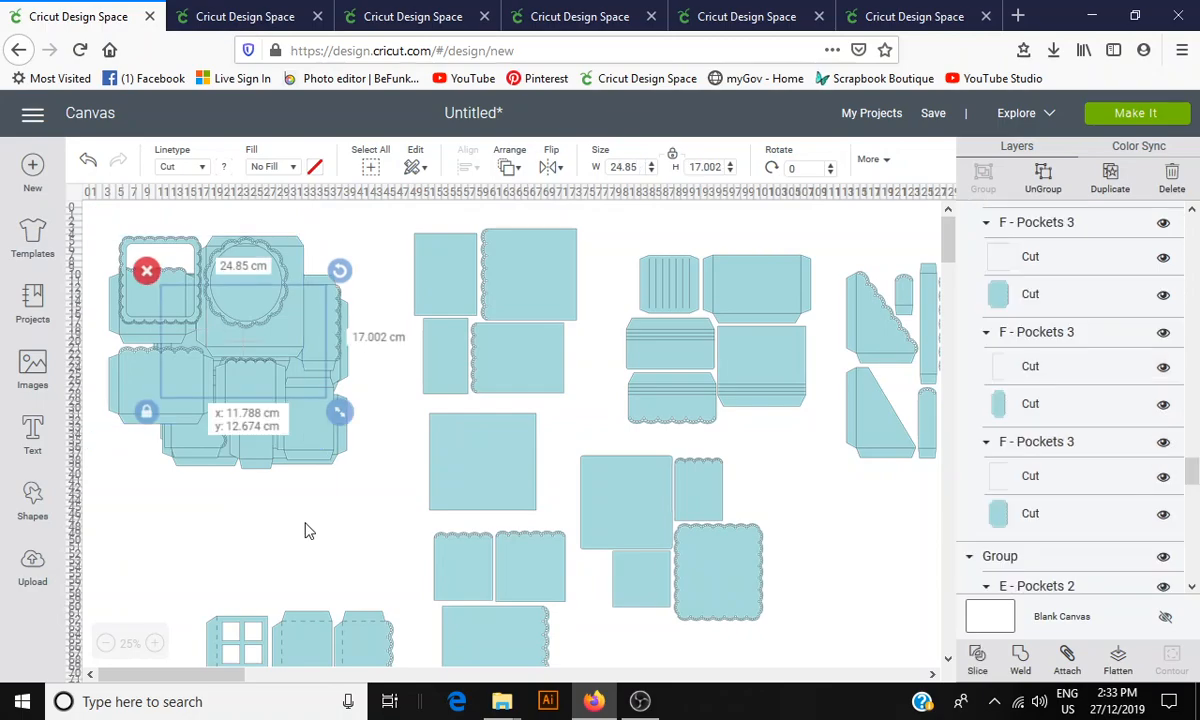
{"action": "left_click_drag", "start_coordinate": [309, 531], "coordinate": [703, 648]}
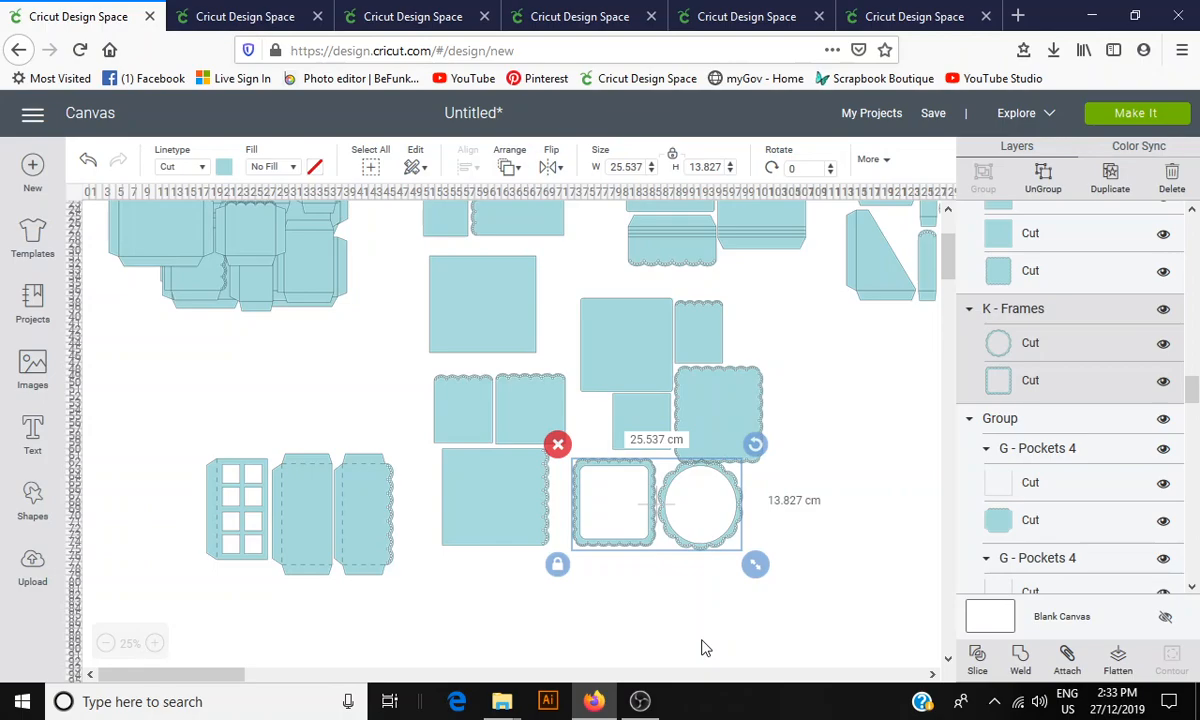
{"action": "left_click", "coordinate": [705, 648]}
Move the G - Pockets 4 and F - Pockets 3 groups off the pile, over and beside the insert images
{"action": "scroll", "coordinate": [546, 398], "scroll_direction": "up", "scroll_amount": 3}
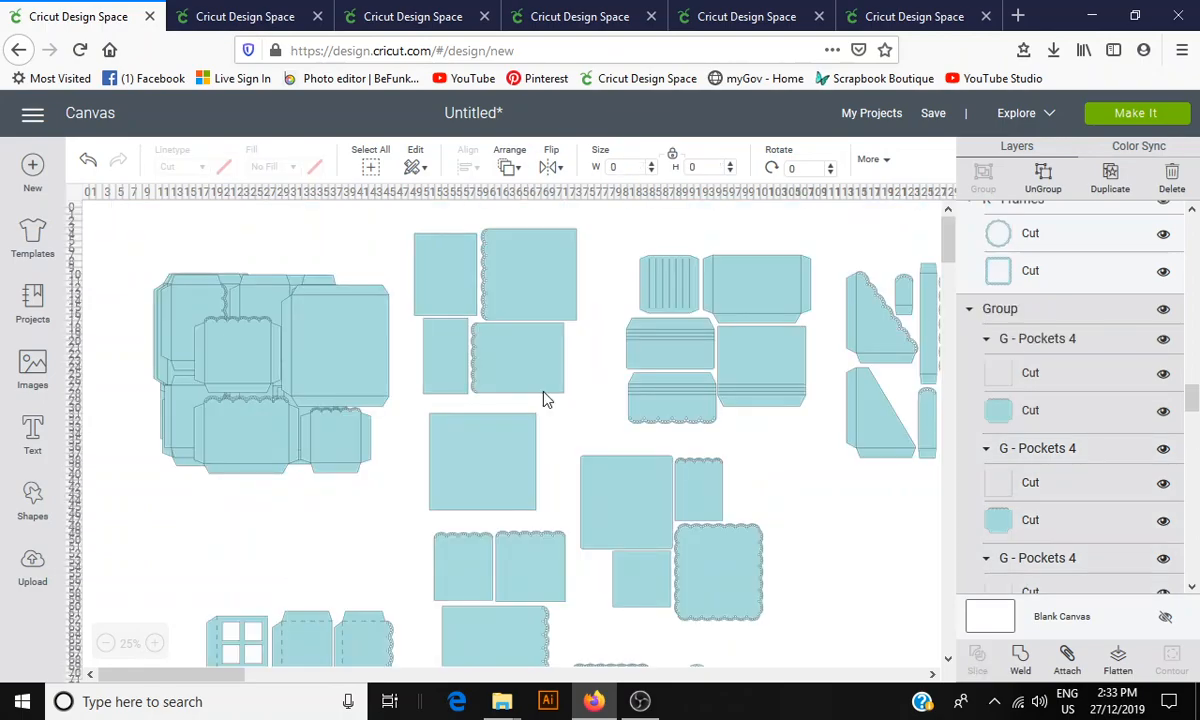
{"action": "left_click_drag", "start_coordinate": [292, 377], "coordinate": [635, 535]}
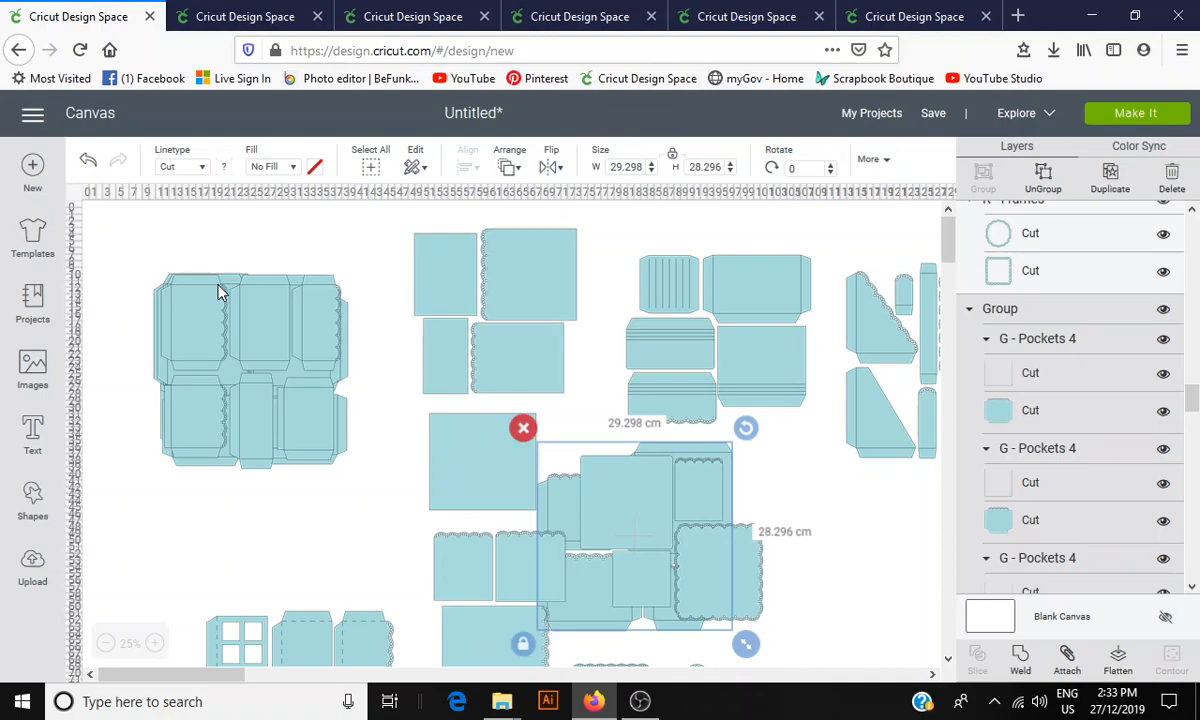
{"action": "left_click_drag", "start_coordinate": [220, 292], "coordinate": [540, 428]}
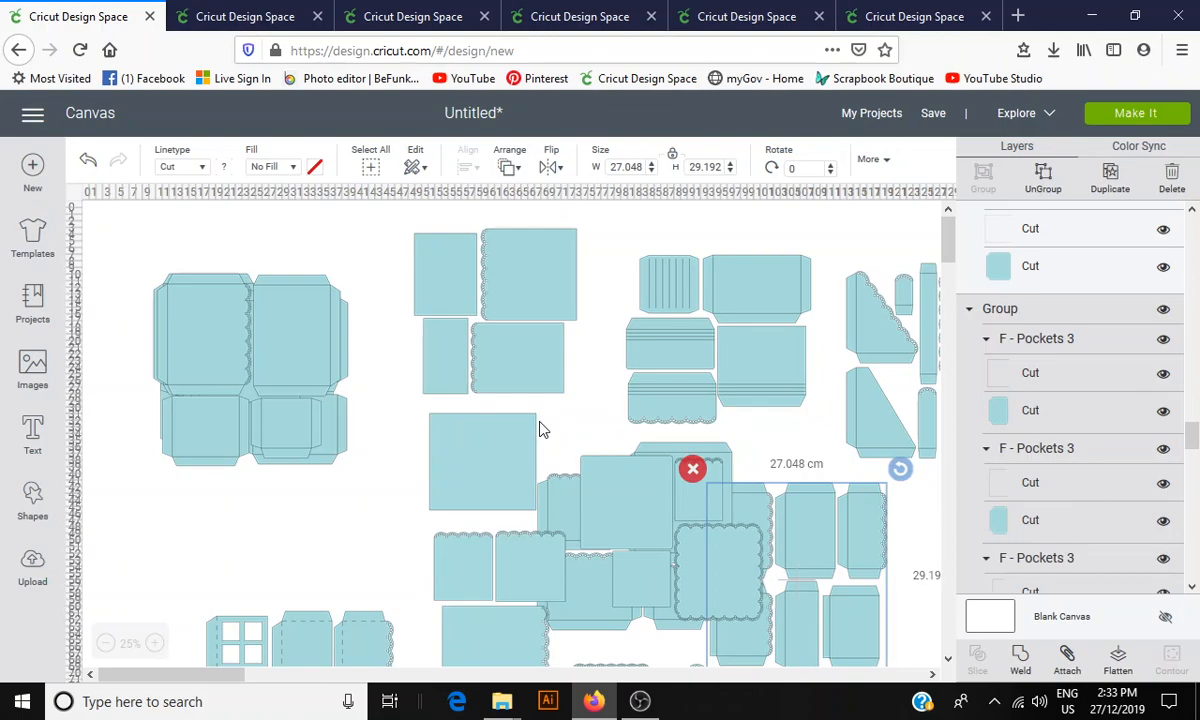
Move the E - Pockets 2 group, the C- Base Page image and the D - Pockets 1 group diagonally down off the pile
{"action": "left_click_drag", "start_coordinate": [228, 330], "coordinate": [475, 548]}
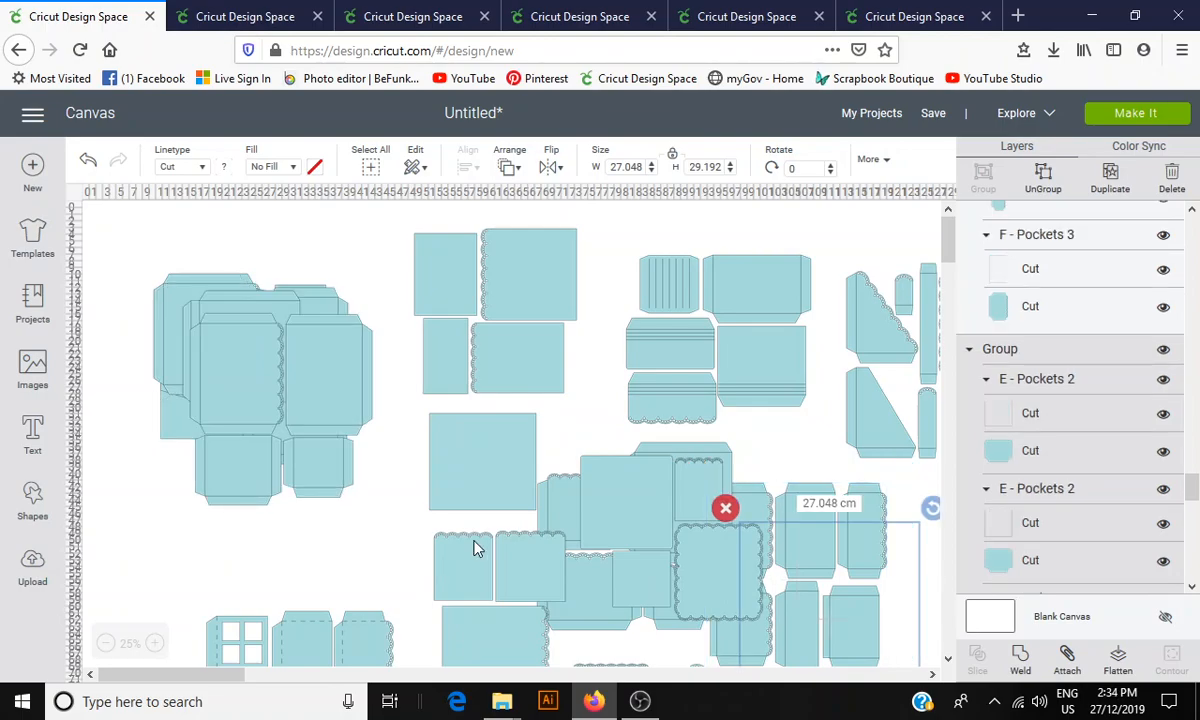
{"action": "left_click_drag", "start_coordinate": [240, 400], "coordinate": [335, 495]}
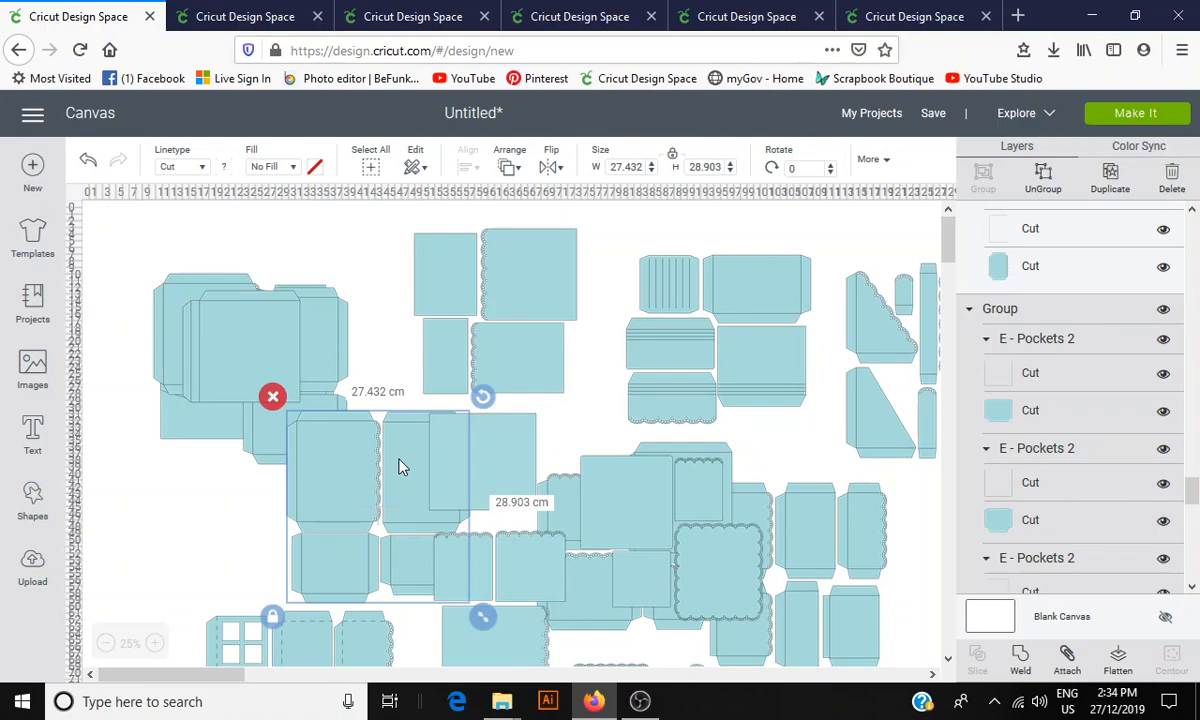
{"action": "left_click_drag", "start_coordinate": [400, 467], "coordinate": [418, 490]}
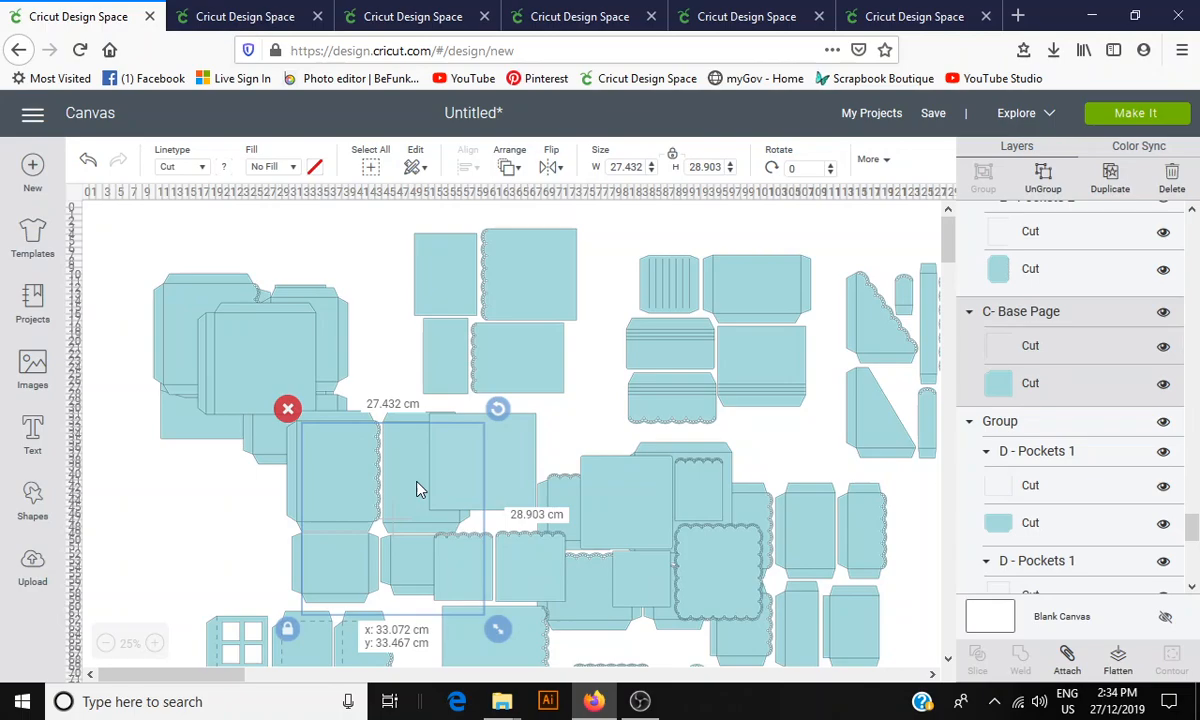
{"action": "left_click_drag", "start_coordinate": [420, 490], "coordinate": [240, 302]}
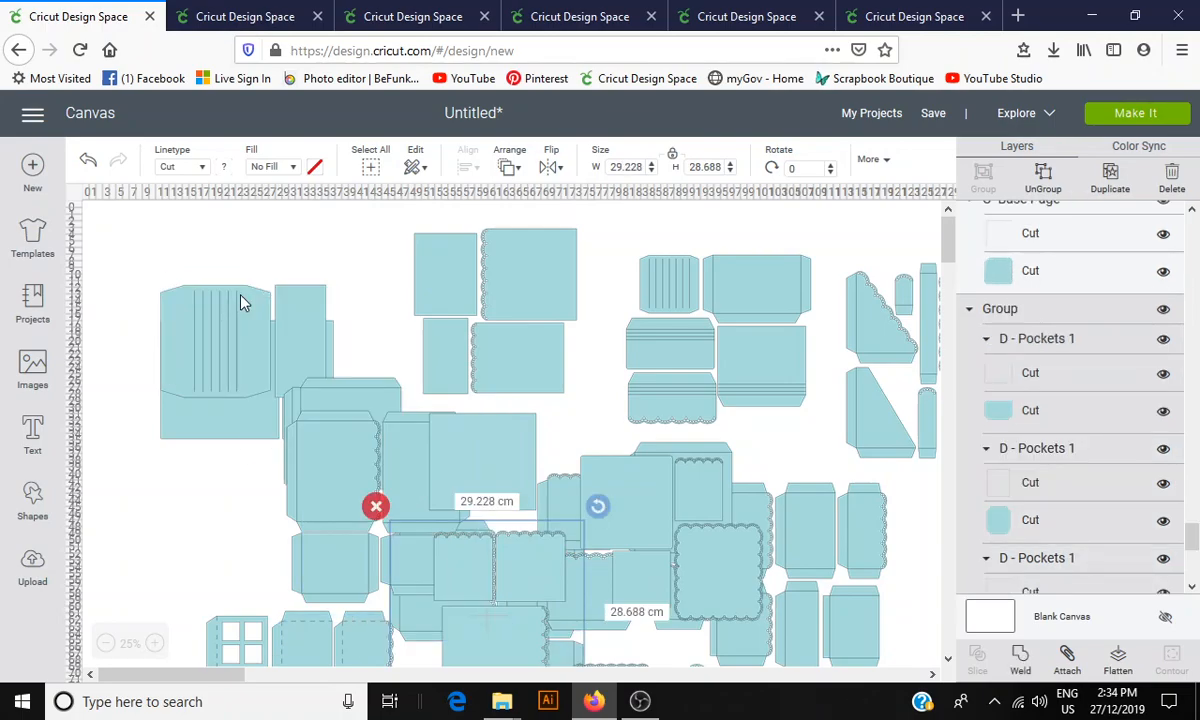
Move the B - Binding group off the pile to the empty area below the doors
{"action": "scroll", "coordinate": [226, 497], "scroll_direction": "down", "scroll_amount": 3}
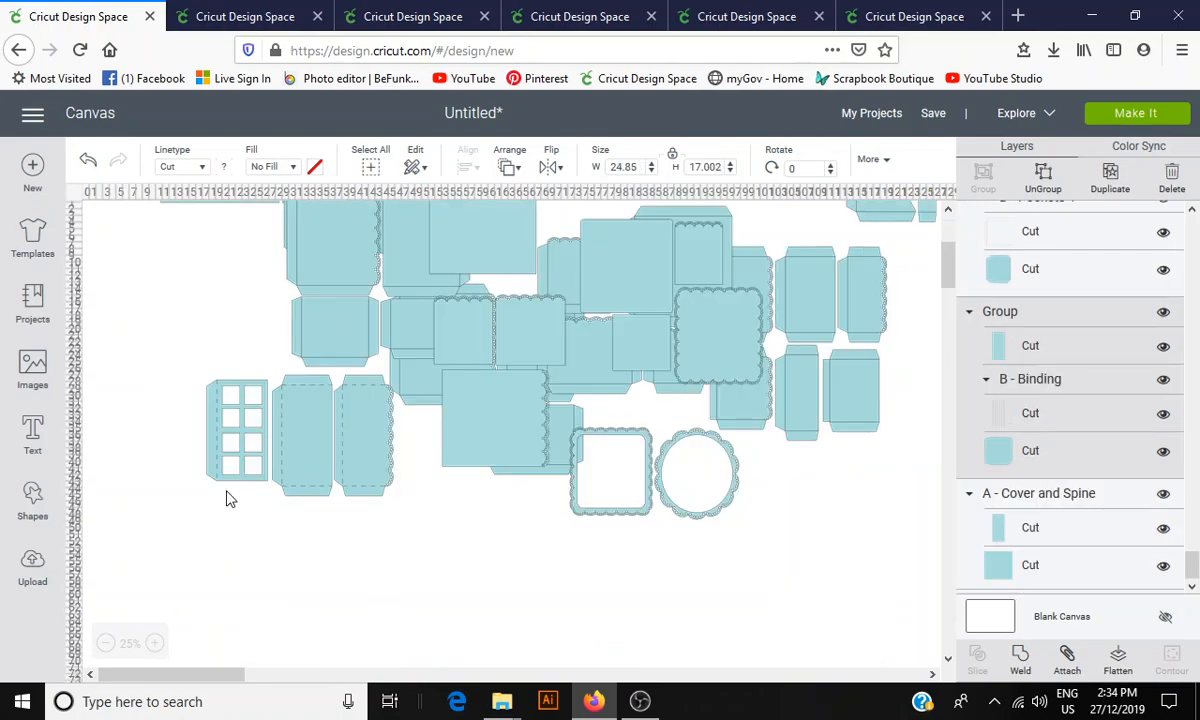
{"action": "scroll", "coordinate": [227, 505], "scroll_direction": "down", "scroll_amount": 1}
{"action": "left_click_drag", "start_coordinate": [226, 510], "coordinate": [250, 597]}
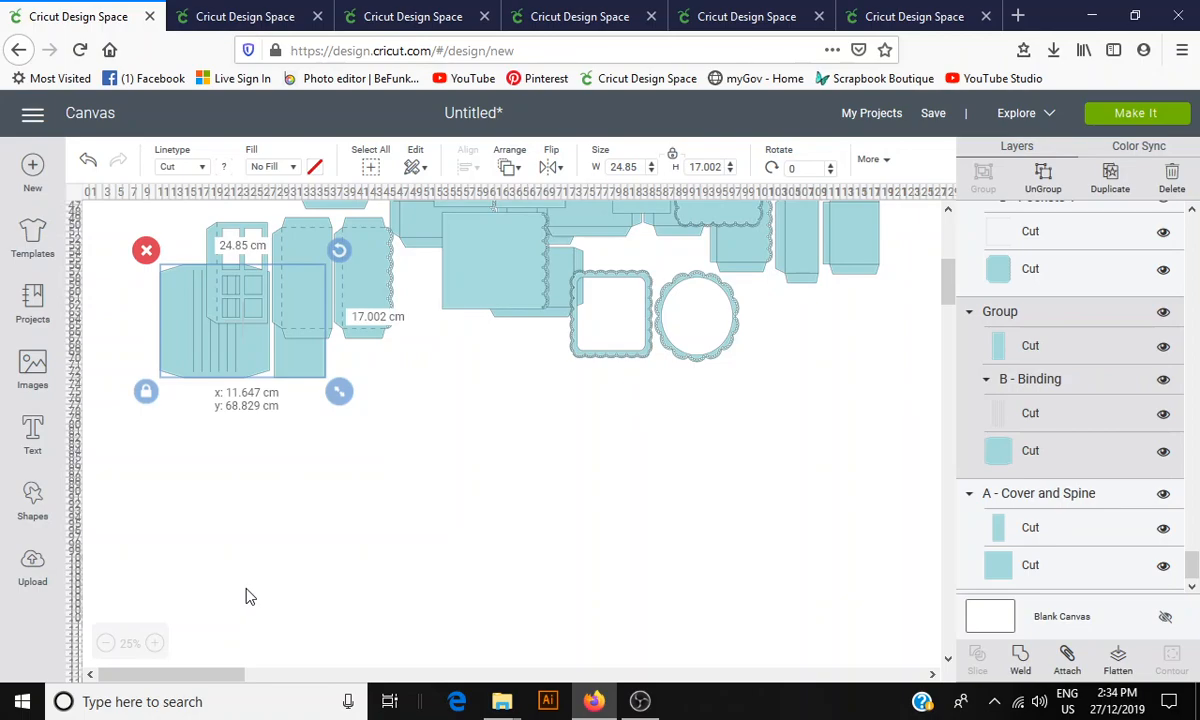
Ungroup the two B - Binding pieces and attach the vertical lines to the larger binding piece
{"action": "left_click", "coordinate": [1043, 178]}
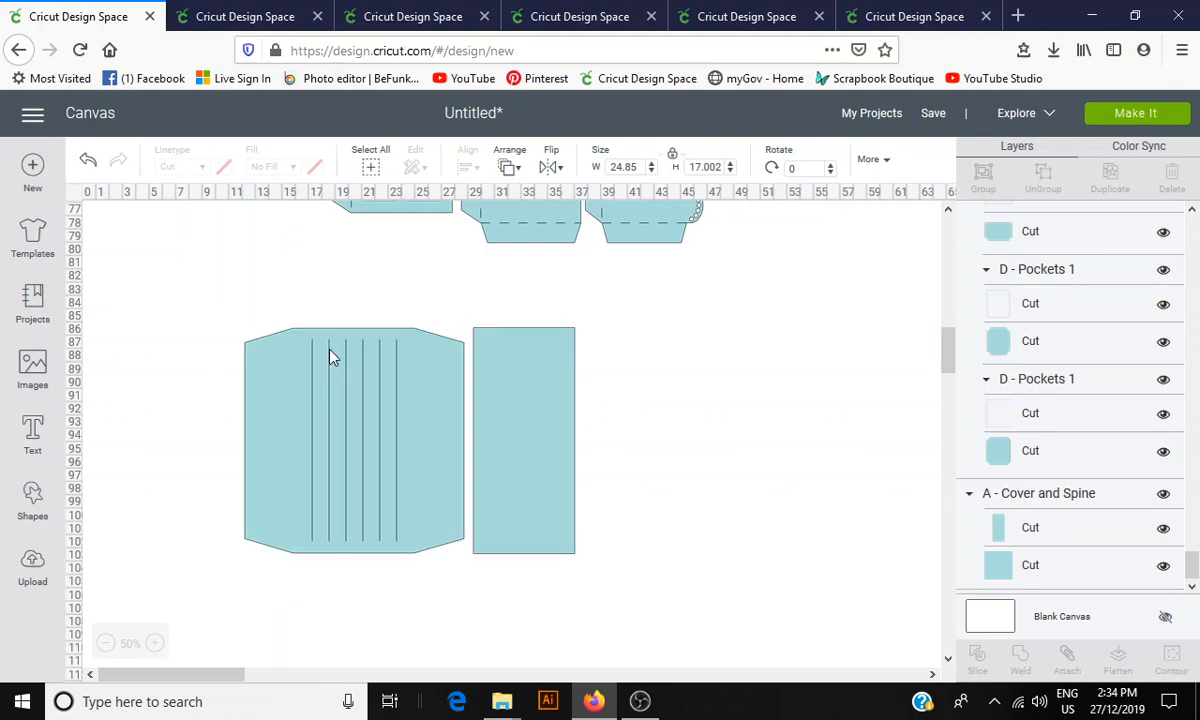
{"action": "left_click", "coordinate": [397, 366]}
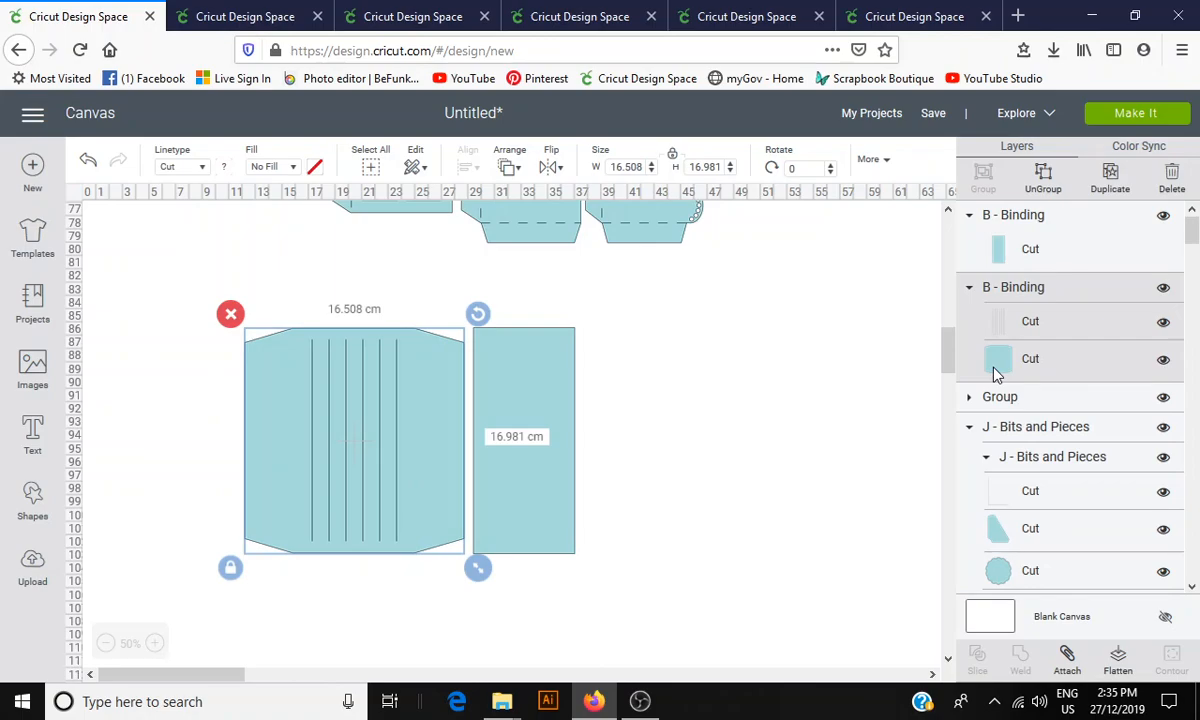
{"action": "left_click", "coordinate": [1067, 658]}
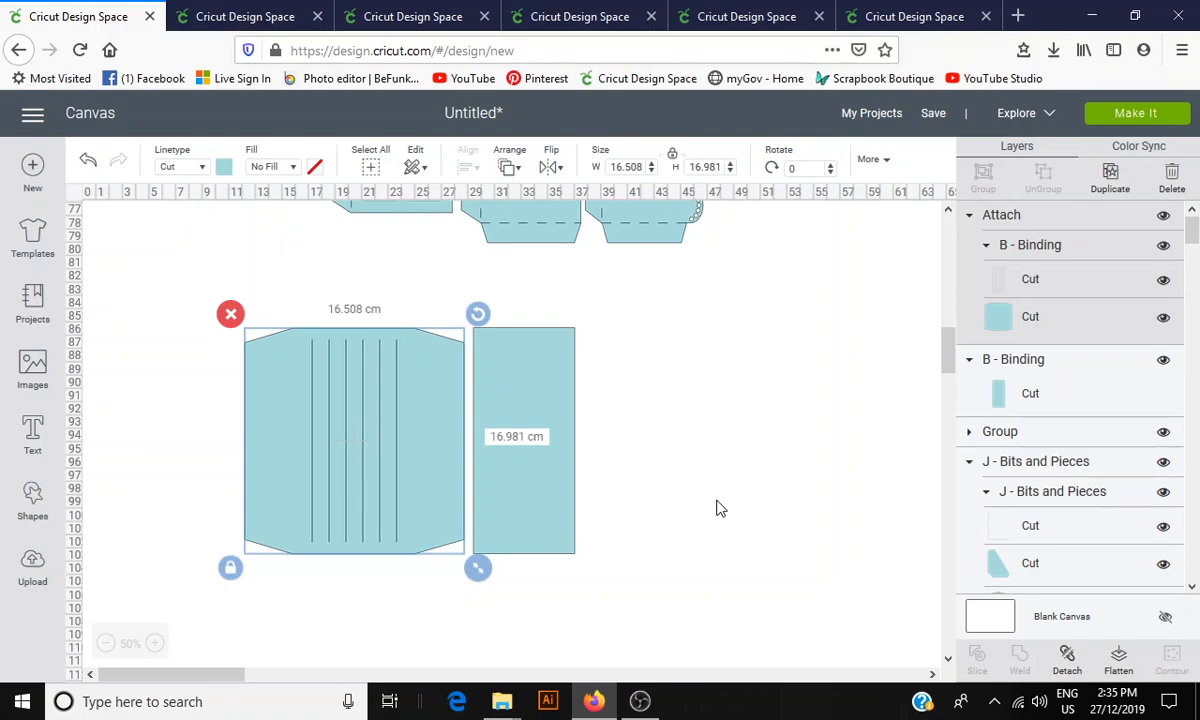
Pick the first five purple mat images from the uploaded images for insertion alongside the album pieces
{"action": "scroll", "coordinate": [277, 440], "scroll_direction": "up", "scroll_amount": 5}
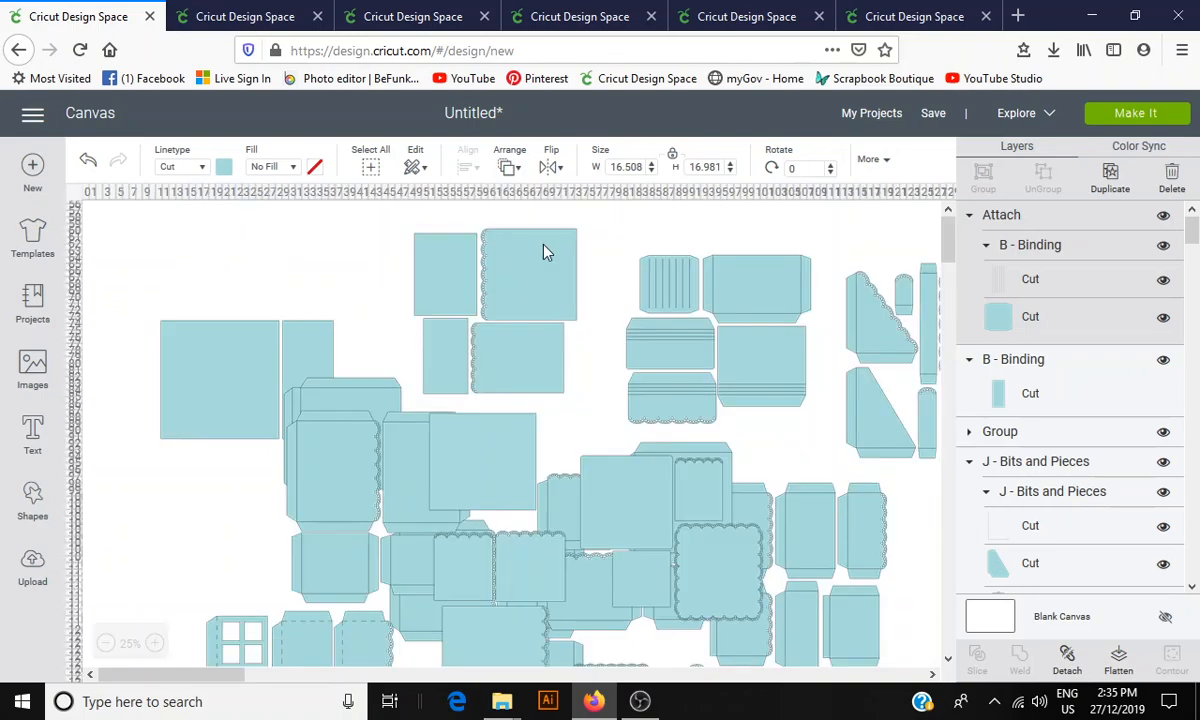
{"action": "left_click", "coordinate": [240, 378]}
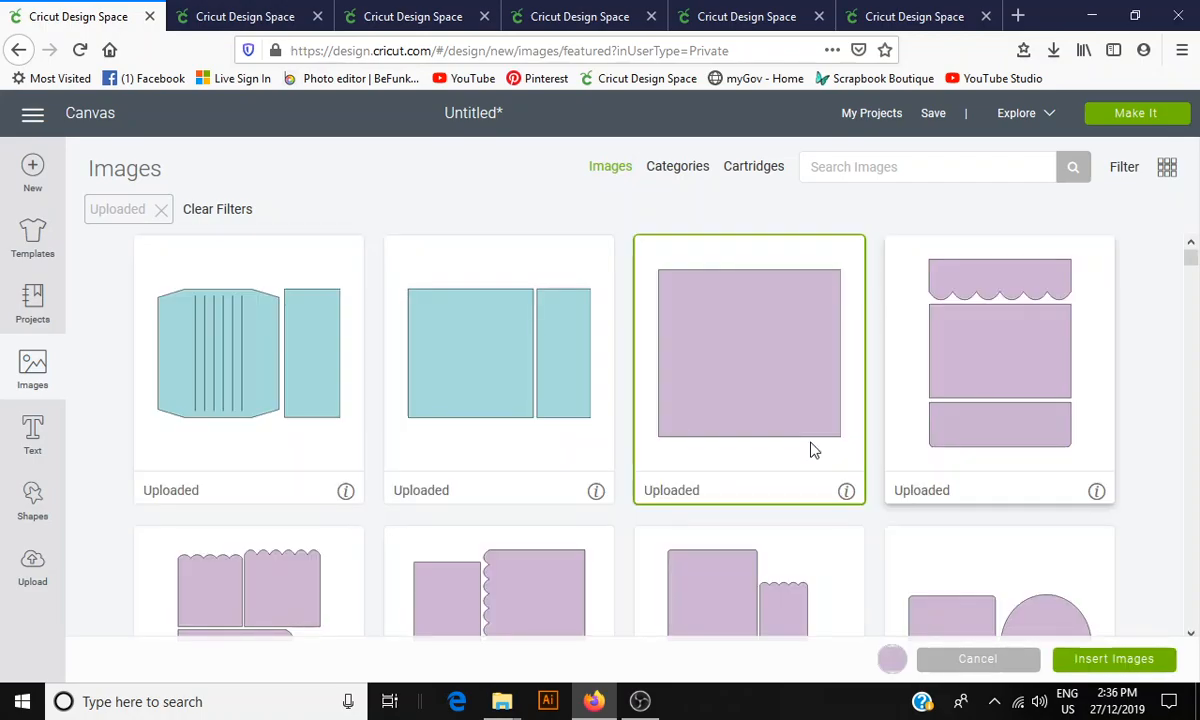
{"action": "left_click", "coordinate": [1000, 380]}
{"action": "left_click", "coordinate": [250, 580]}
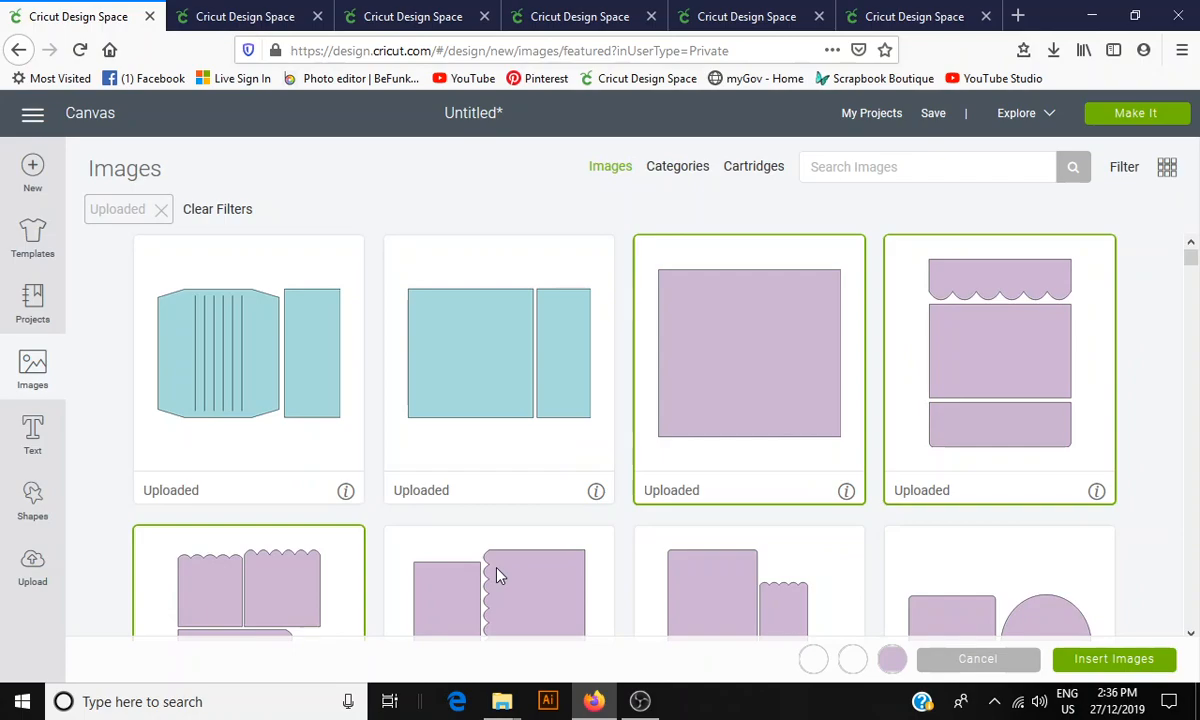
{"action": "left_click", "coordinate": [496, 573]}
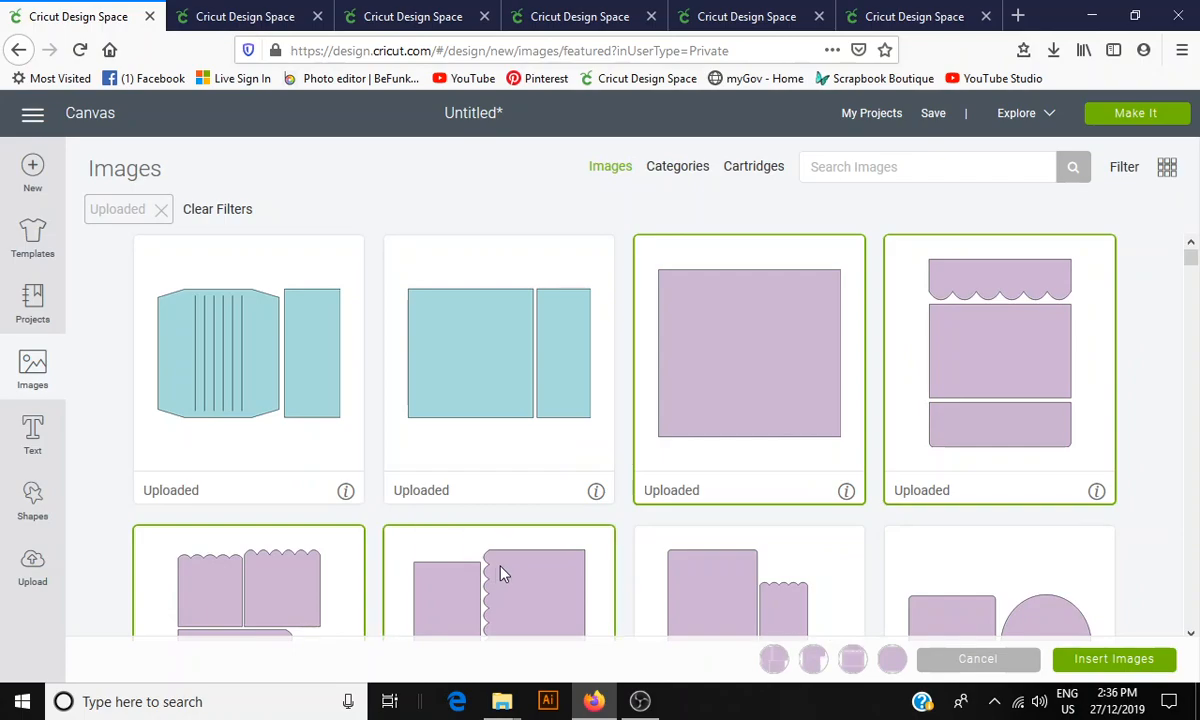
{"action": "scroll", "coordinate": [502, 573], "scroll_direction": "down", "scroll_amount": 1}
{"action": "left_click", "coordinate": [828, 544]}
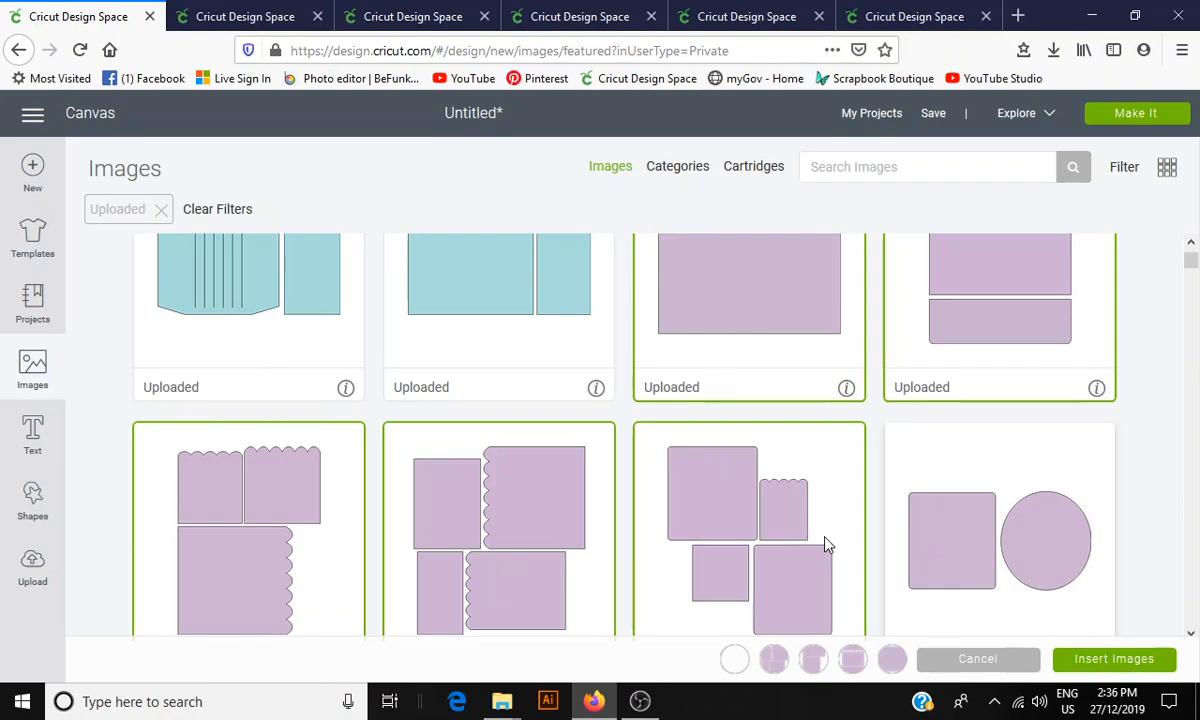
Switch to the Broderie - All Pieces - Standard project and examine its groups, expanding the one that holds the cover and spine with their mats
{"action": "left_click", "coordinate": [213, 20]}
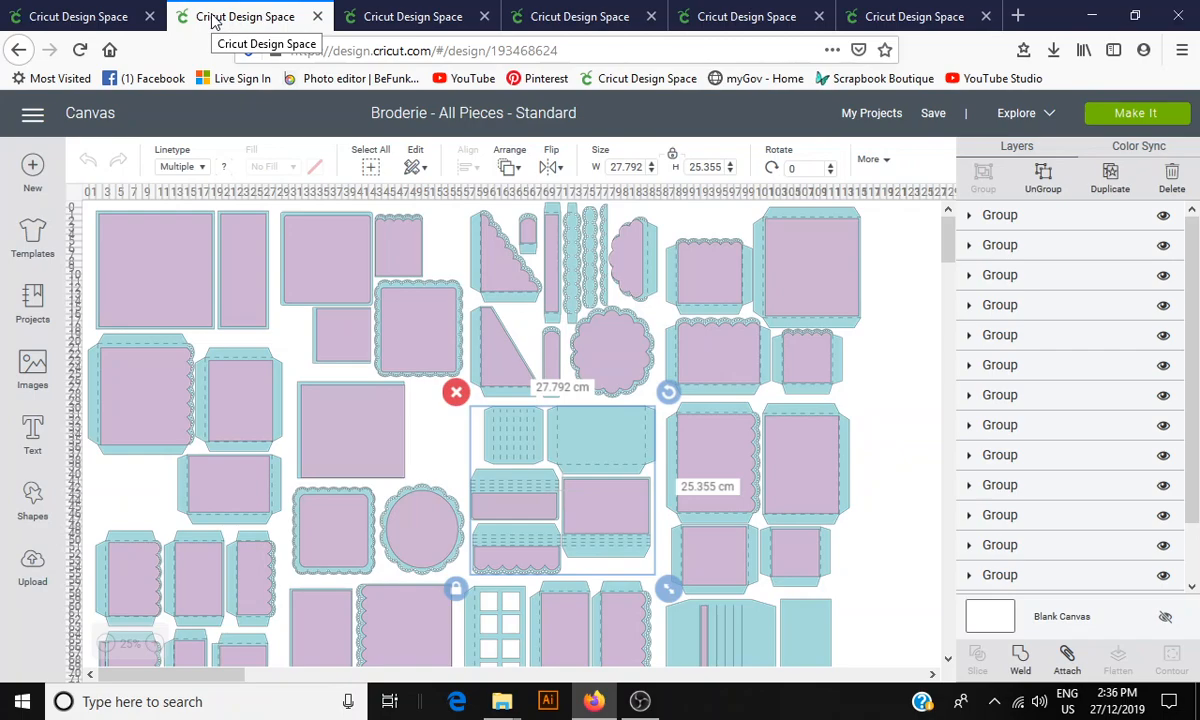
{"action": "left_click", "coordinate": [880, 375]}
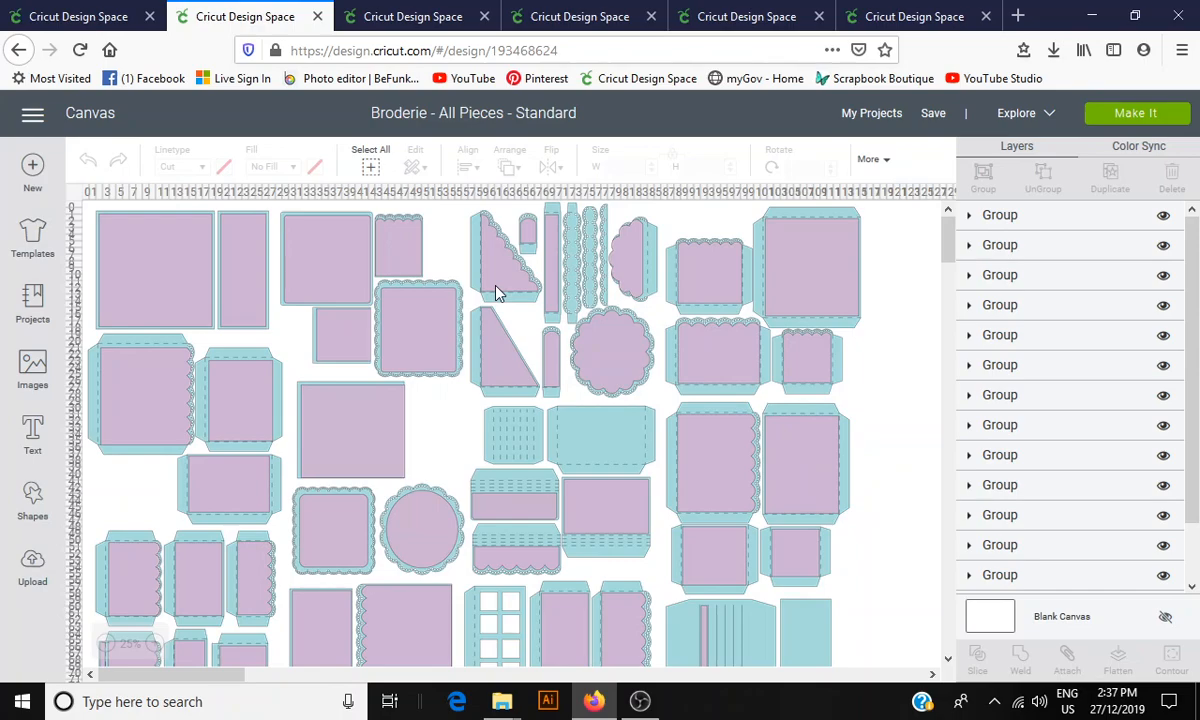
{"action": "scroll", "coordinate": [1010, 541], "scroll_direction": "down", "scroll_amount": 1}
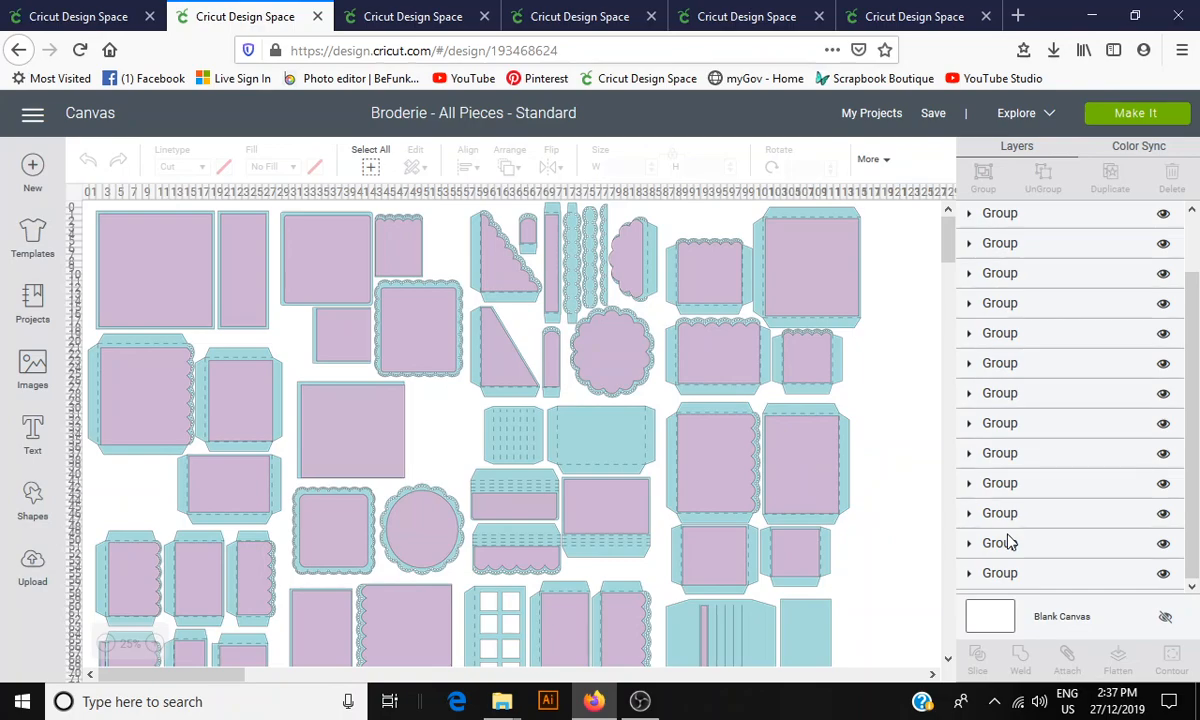
{"action": "scroll", "coordinate": [1010, 541], "scroll_direction": "up", "scroll_amount": 1}
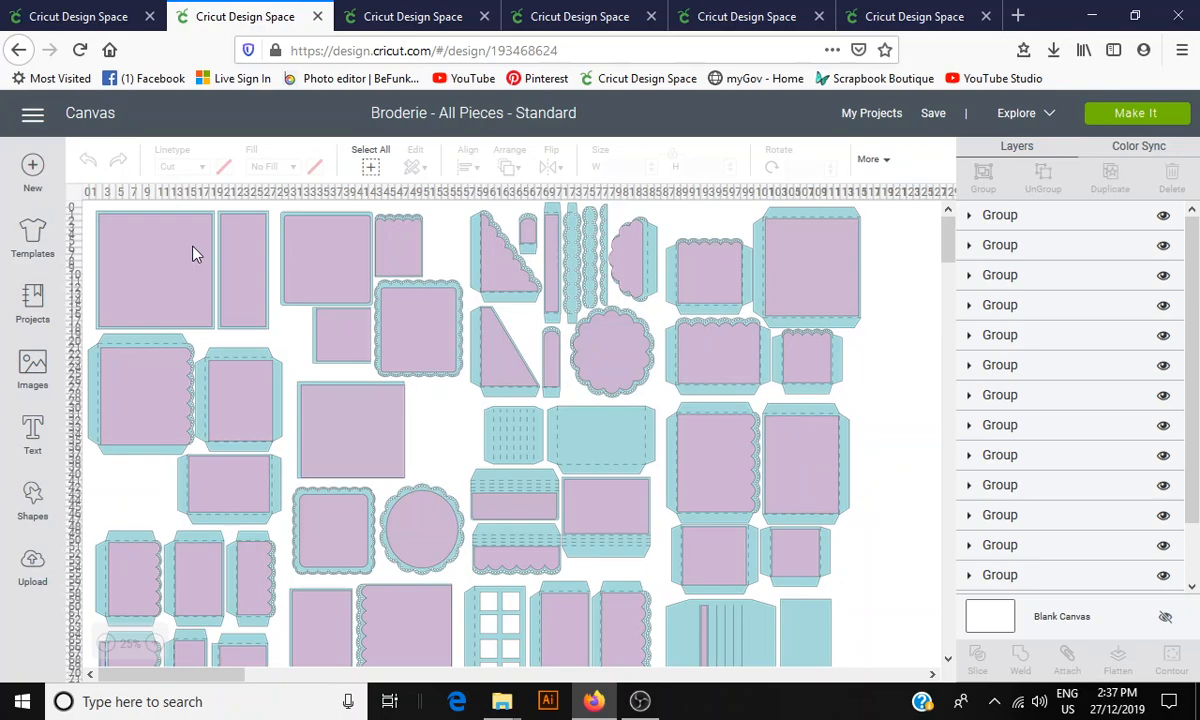
{"action": "left_click", "coordinate": [970, 305]}
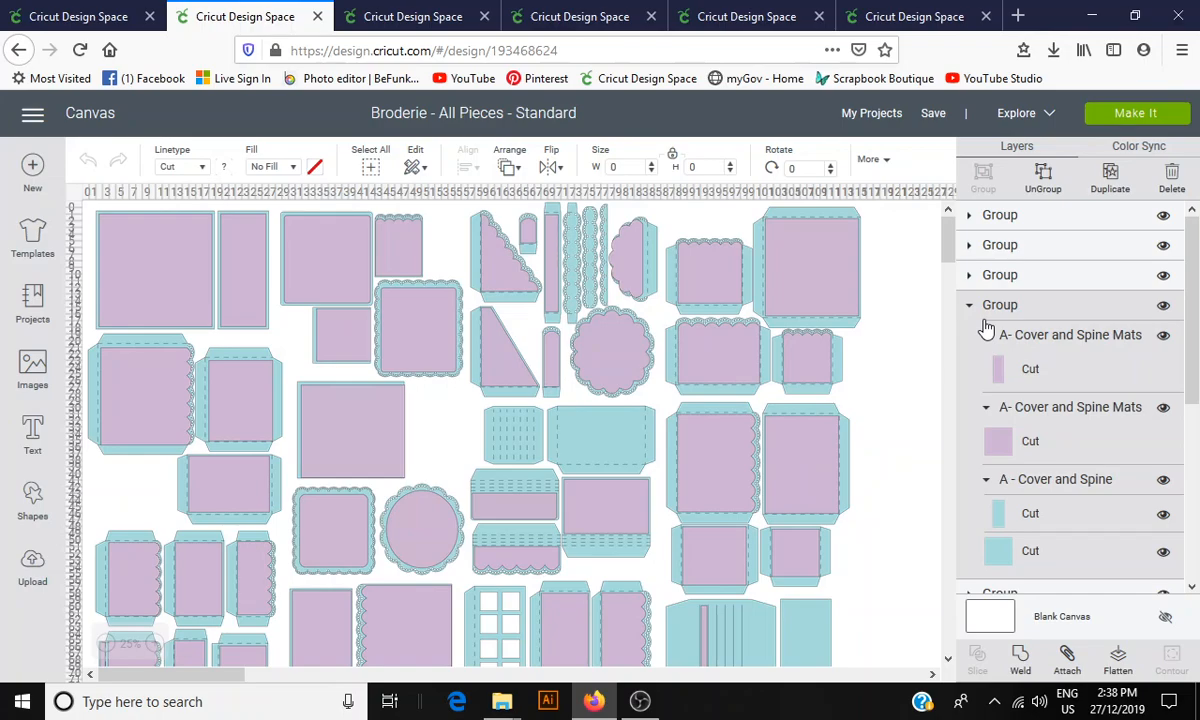
{"action": "left_click", "coordinate": [986, 330]}
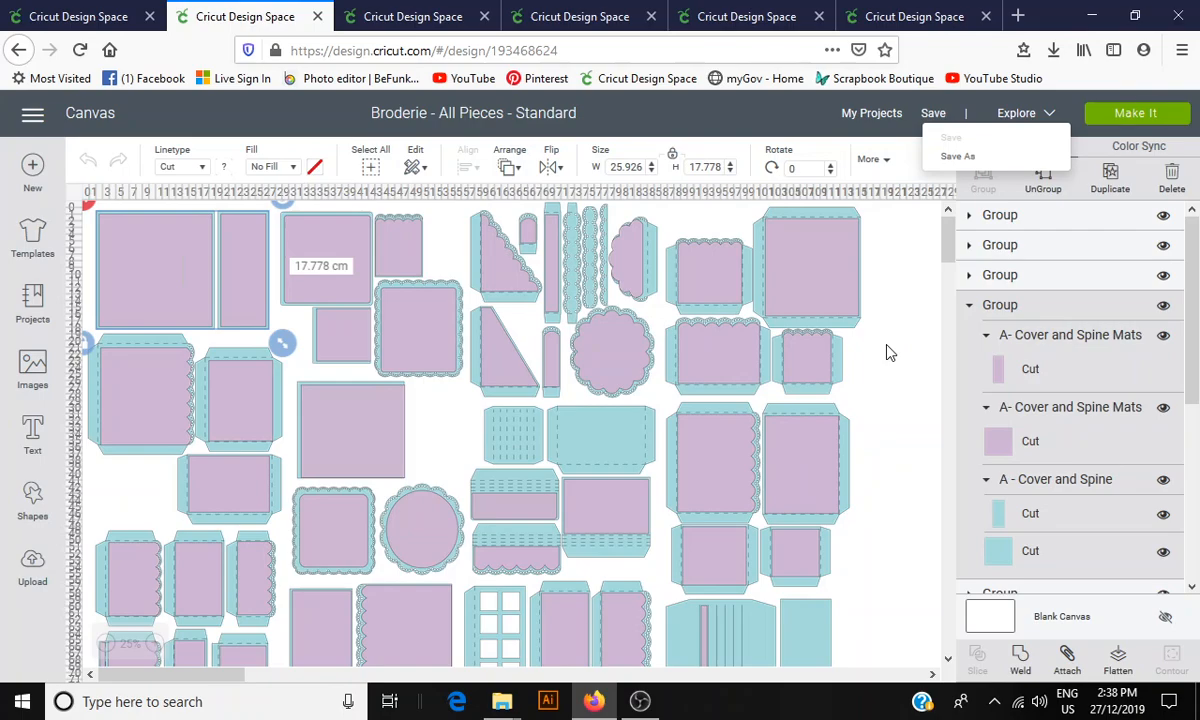
{"action": "left_click", "coordinate": [889, 352]}
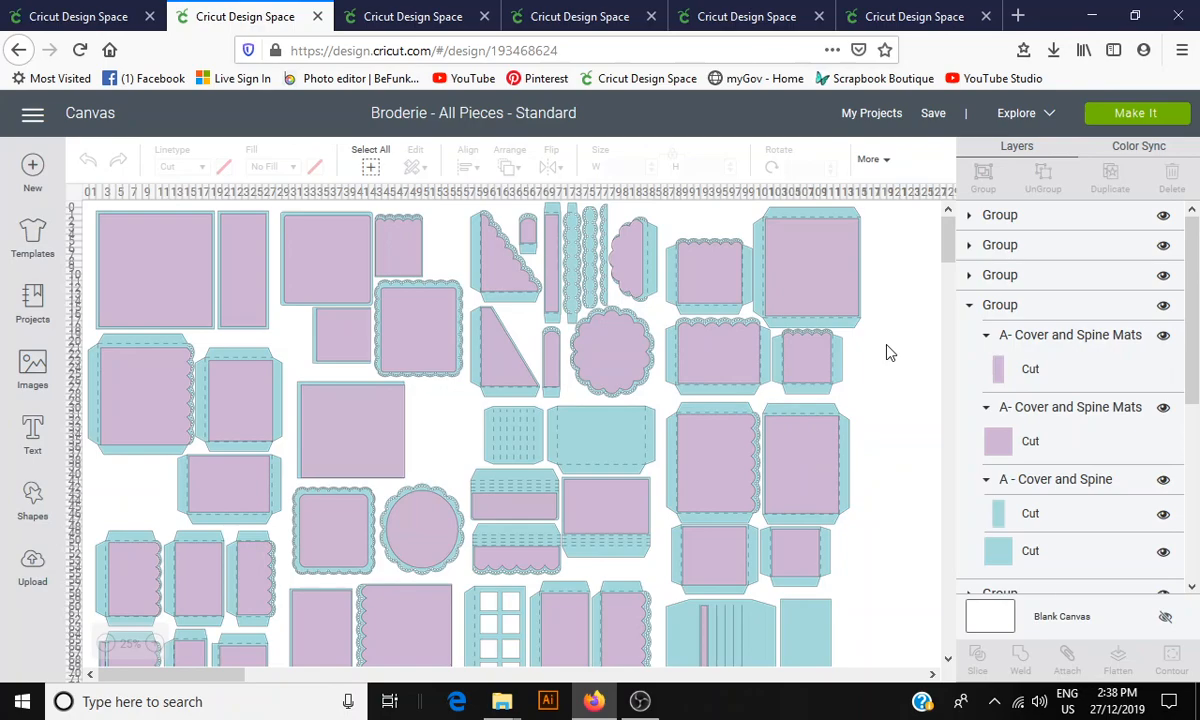
Select all pieces in the project and scale them up together to about 124 cm high
{"action": "key", "text": "ctrl+a"}
{"action": "scroll", "coordinate": [335, 580], "scroll_direction": "down", "scroll_amount": 3}
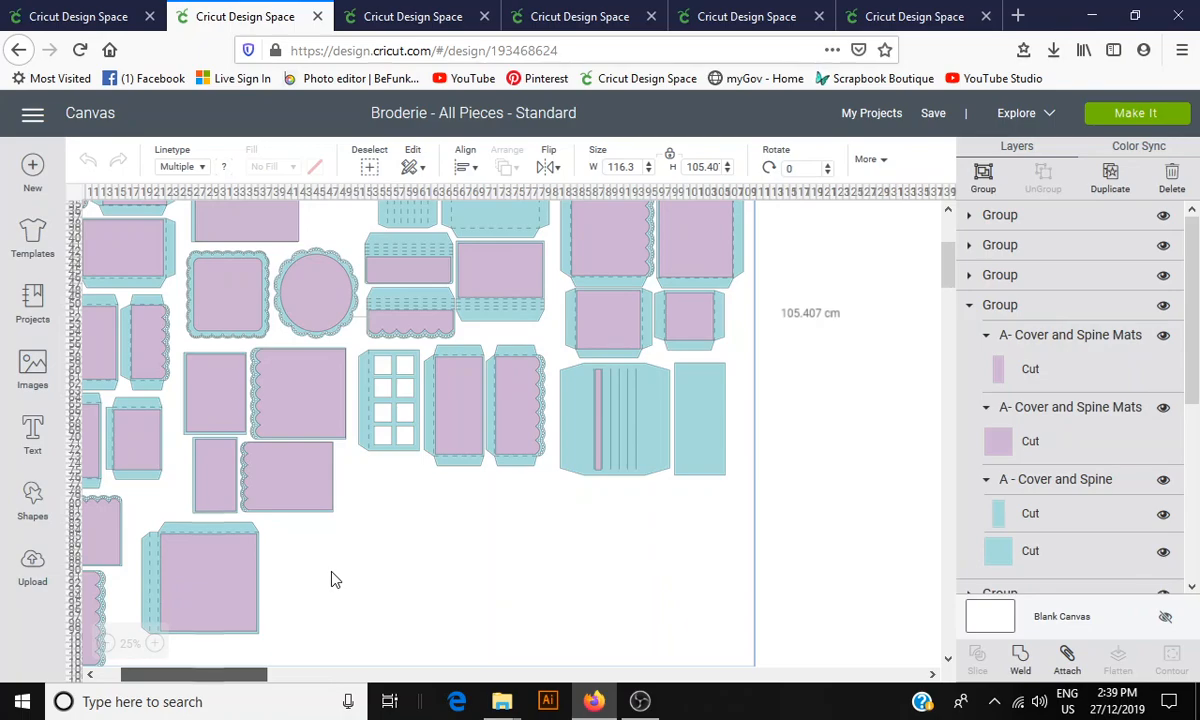
{"action": "scroll", "coordinate": [897, 601], "scroll_direction": "down", "scroll_amount": 3}
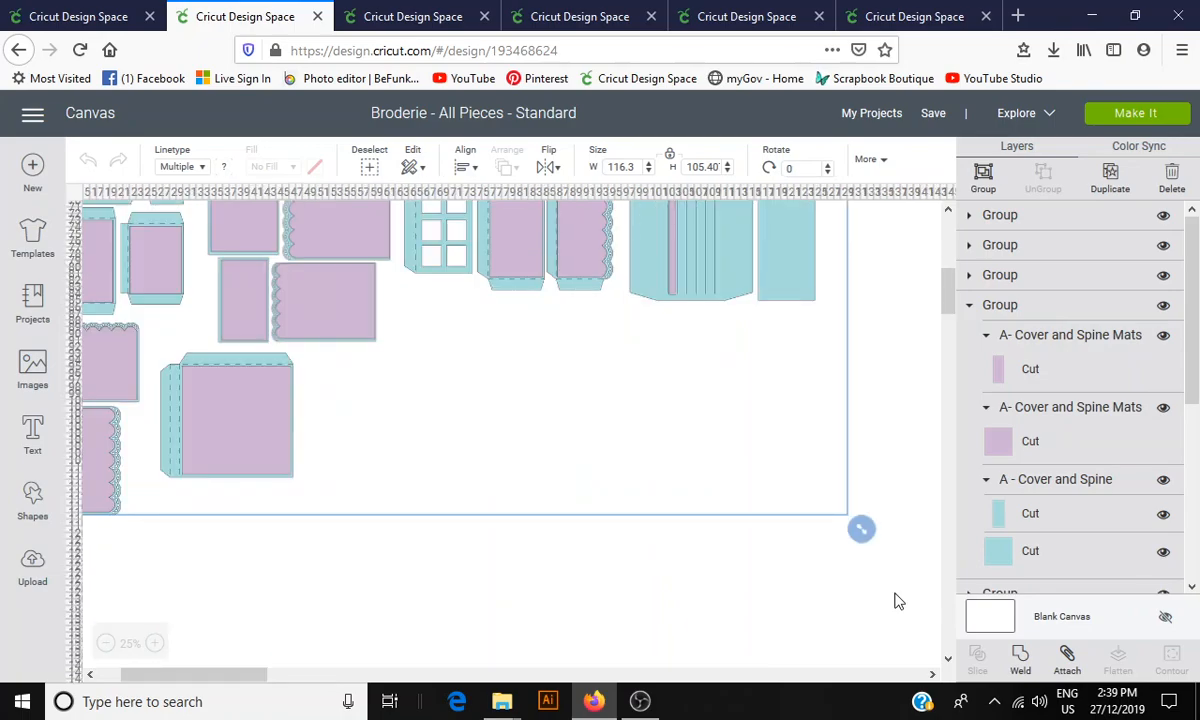
{"action": "left_click_drag", "start_coordinate": [895, 593], "coordinate": [911, 607]}
{"action": "scroll", "coordinate": [636, 479], "scroll_direction": "up", "scroll_amount": 3}
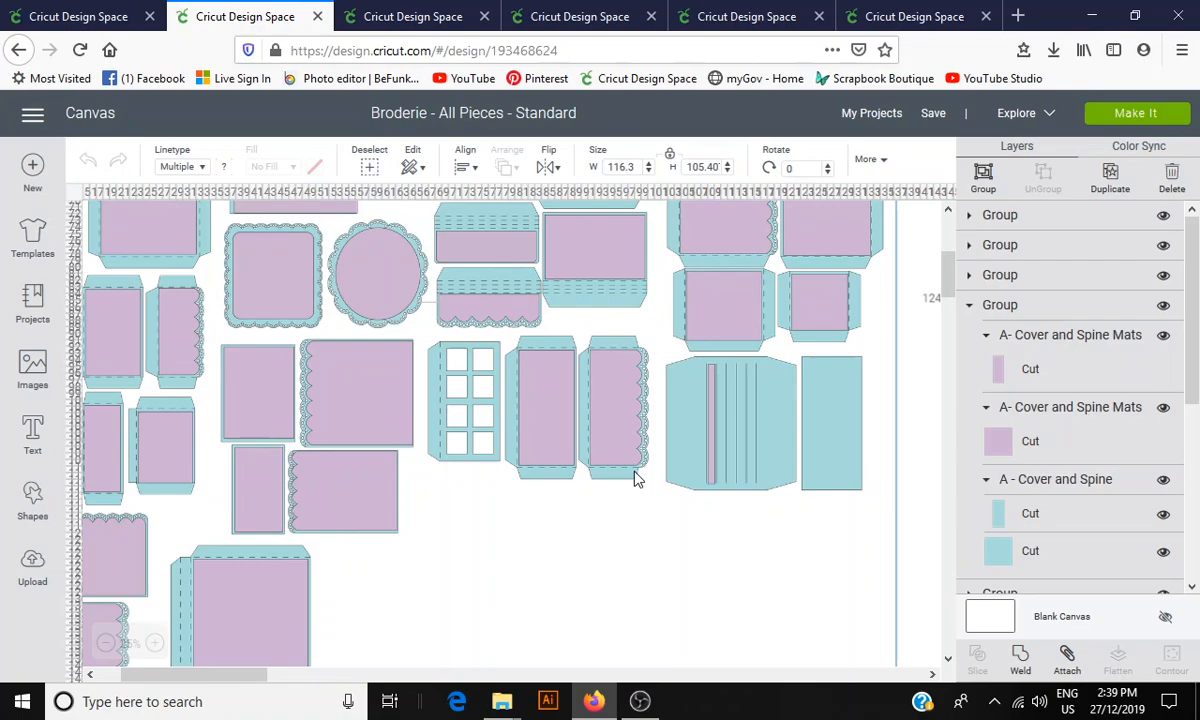
Try to save the resized project as a copy named "Broderie - All Pieces - Standard - 1"
{"action": "left_click", "coordinate": [930, 113]}
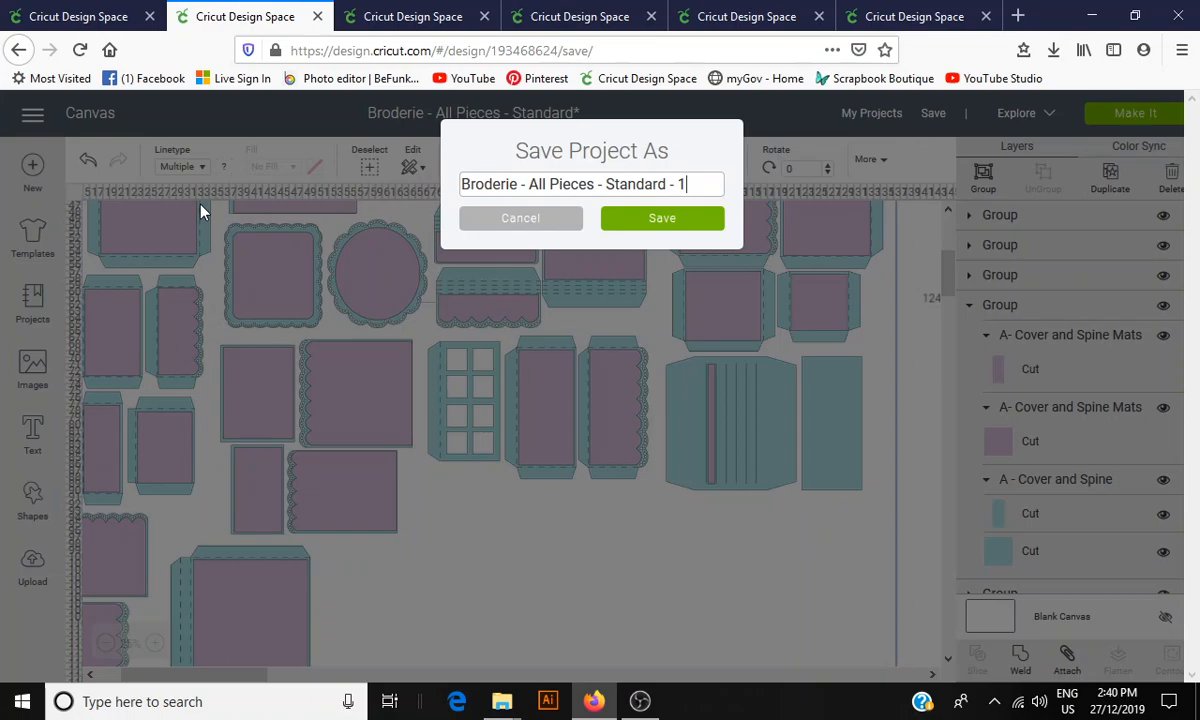
{"action": "left_click", "coordinate": [575, 228]}
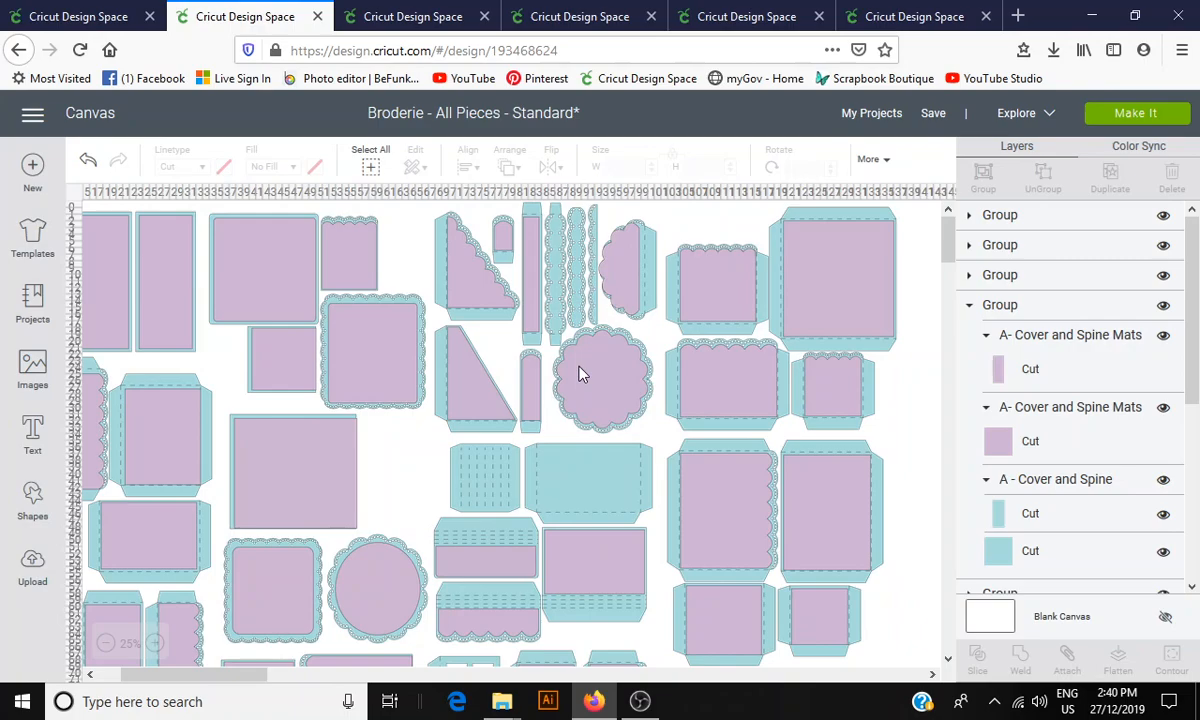
{"action": "left_click", "coordinate": [955, 160]}
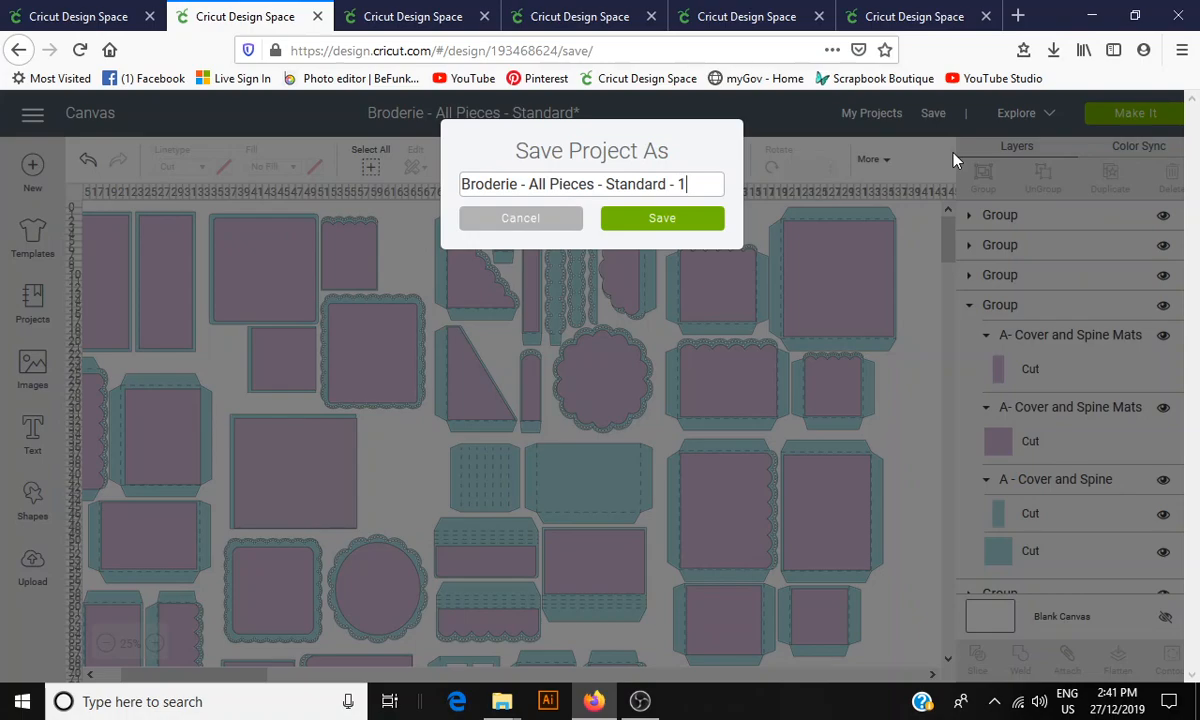
{"action": "key", "text": "Return"}
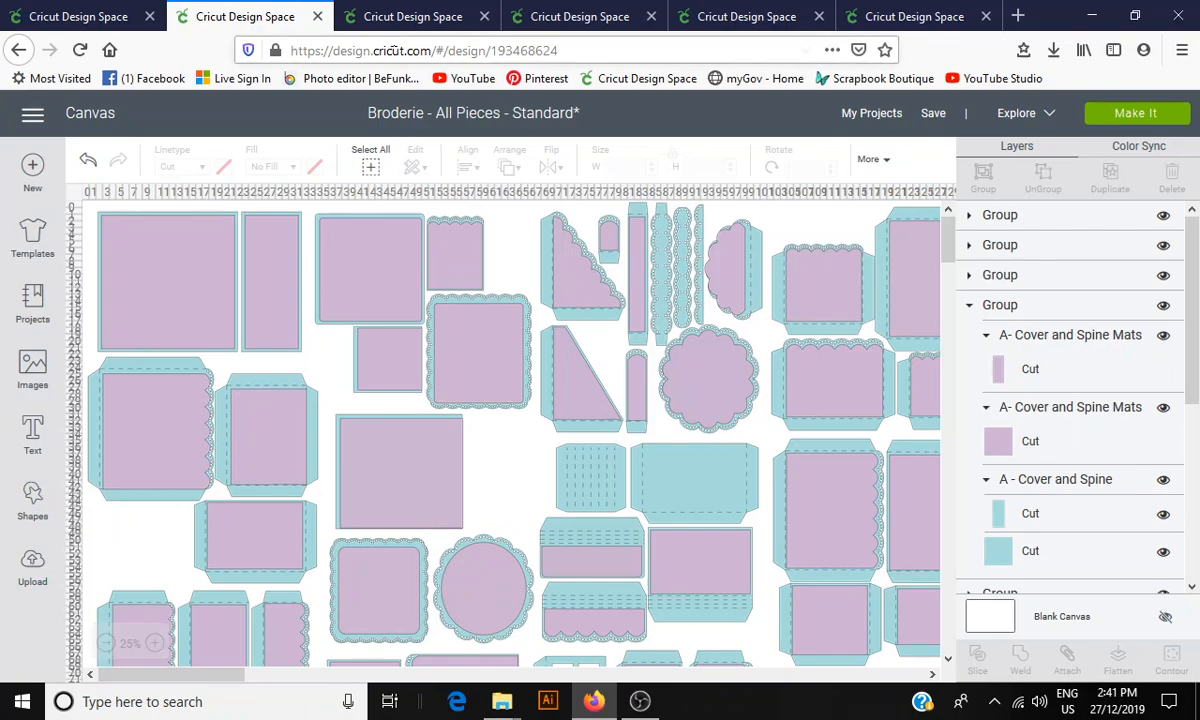
Look through the Christmas projects for Pockets, Bits & Pieces, Inserts, and Cover, Binding, Base Page
{"action": "left_click", "coordinate": [390, 18]}
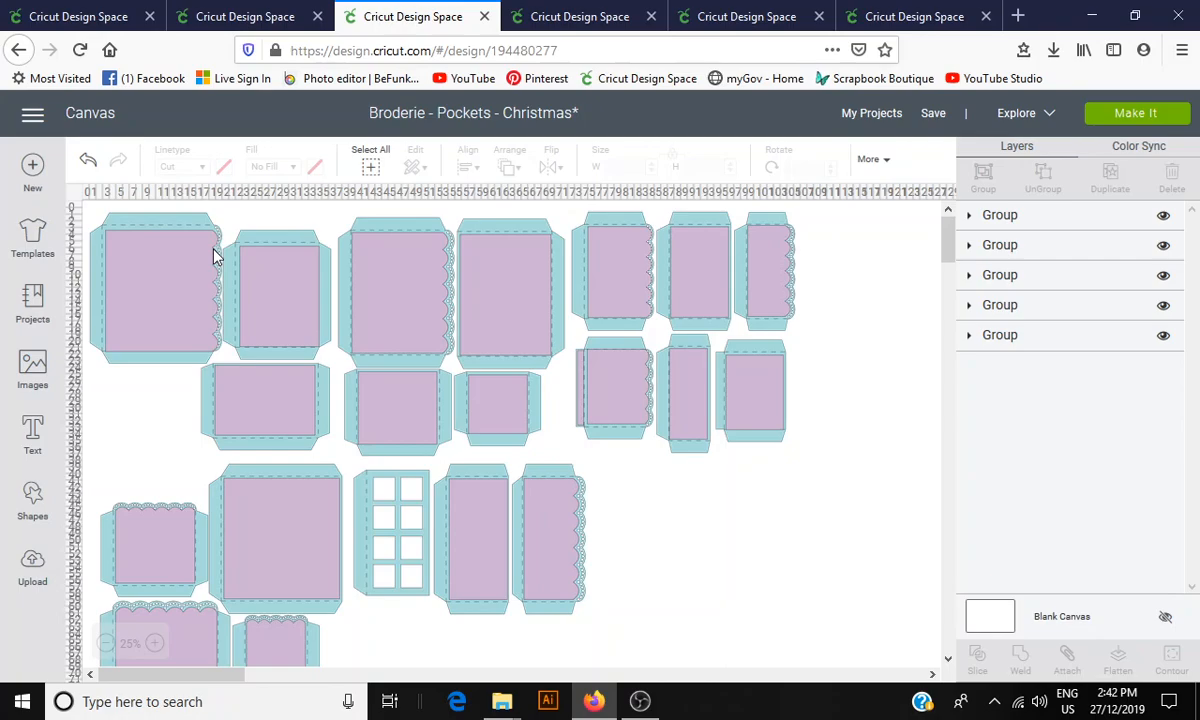
{"action": "left_click", "coordinate": [540, 18]}
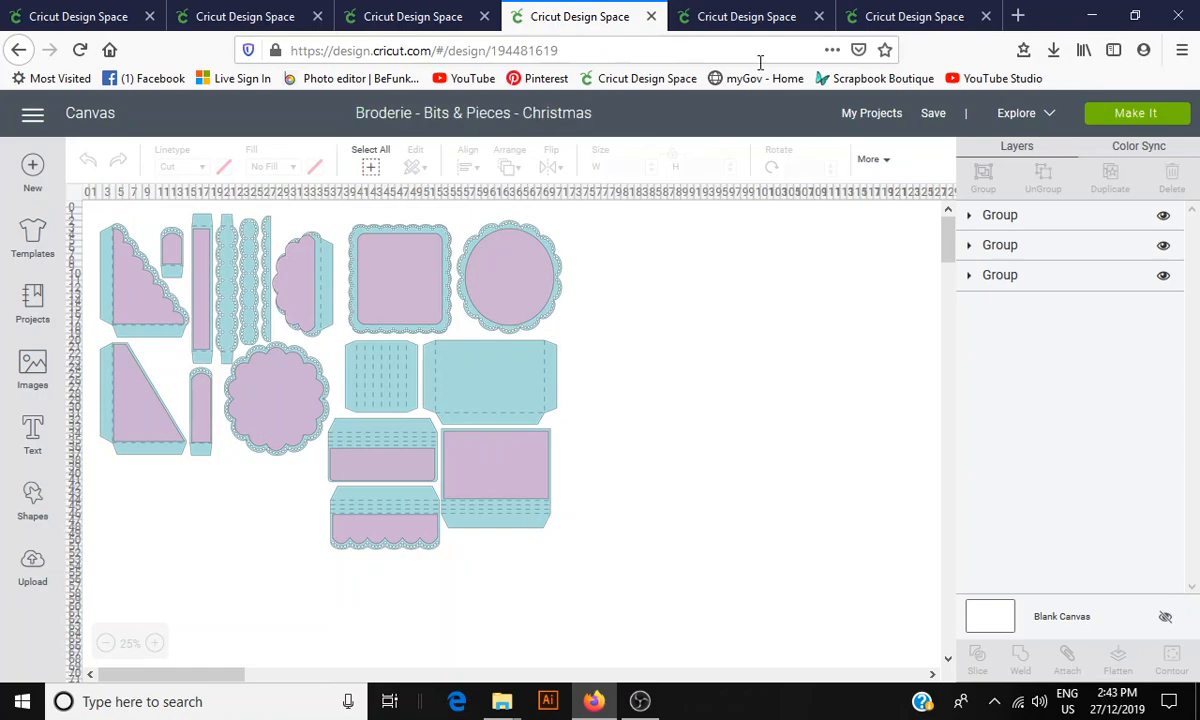
{"action": "left_click", "coordinate": [760, 22]}
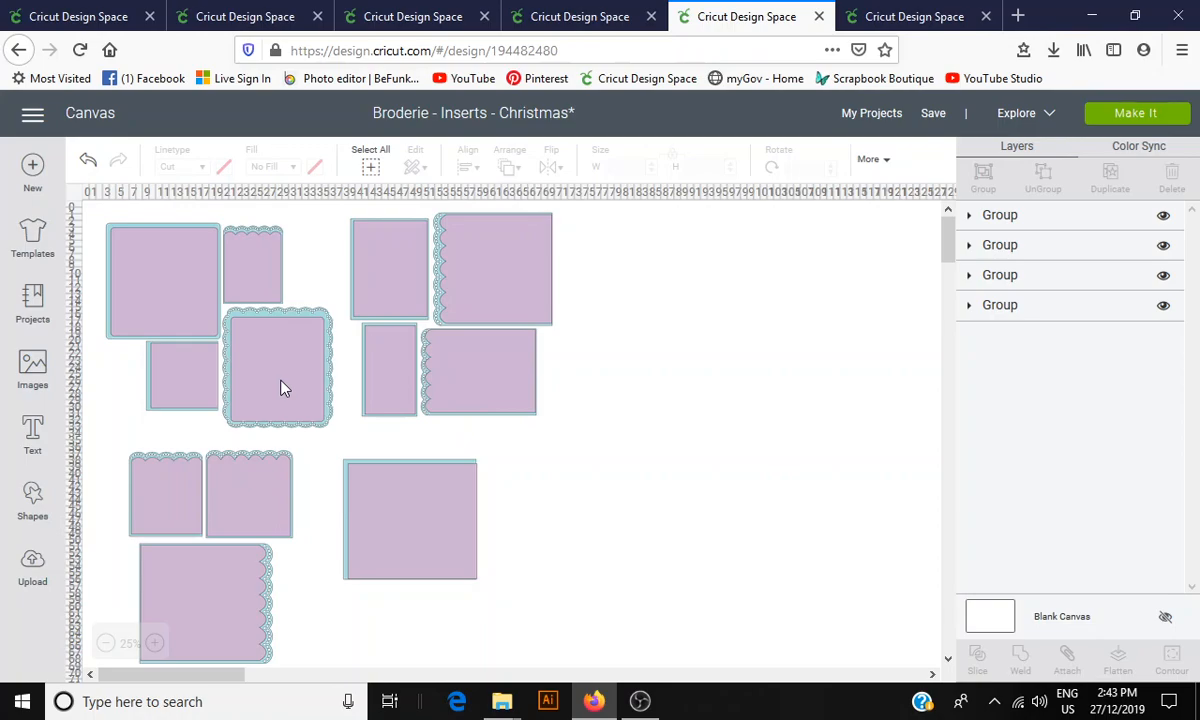
{"action": "key", "text": "ctrl+Tab"}
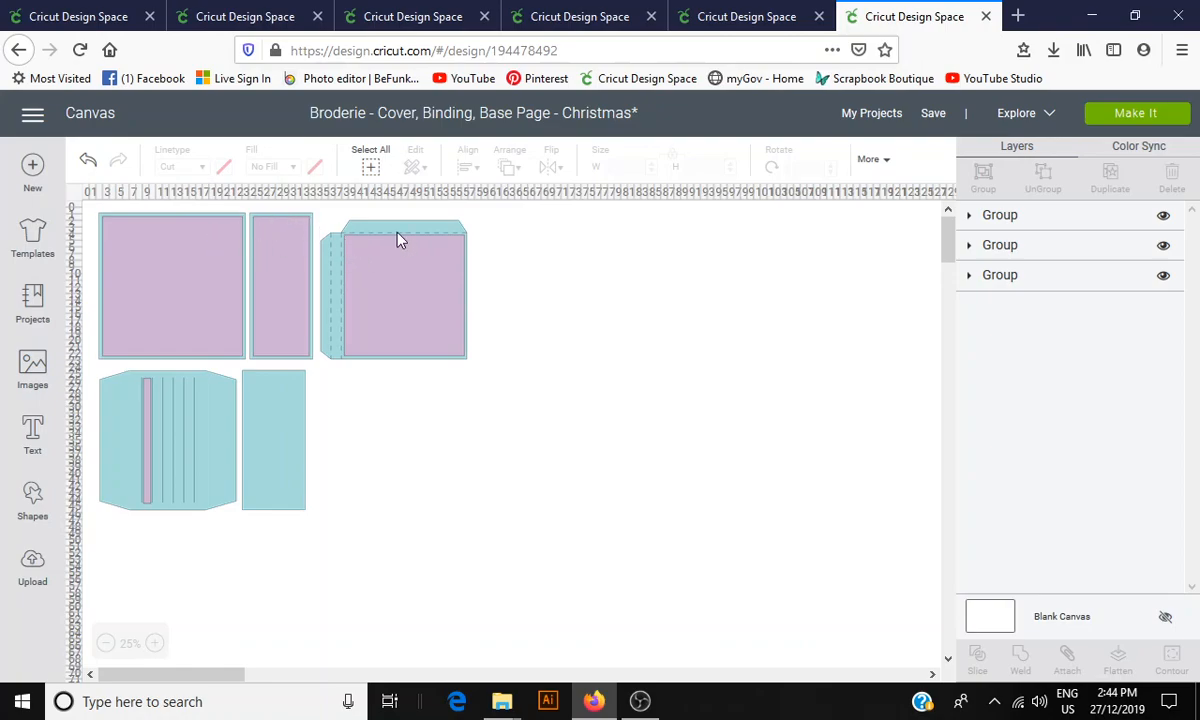
Hide the cover and spine group, the binding group and the C - Base Page Mat layer
{"action": "left_click", "coordinate": [163, 248]}
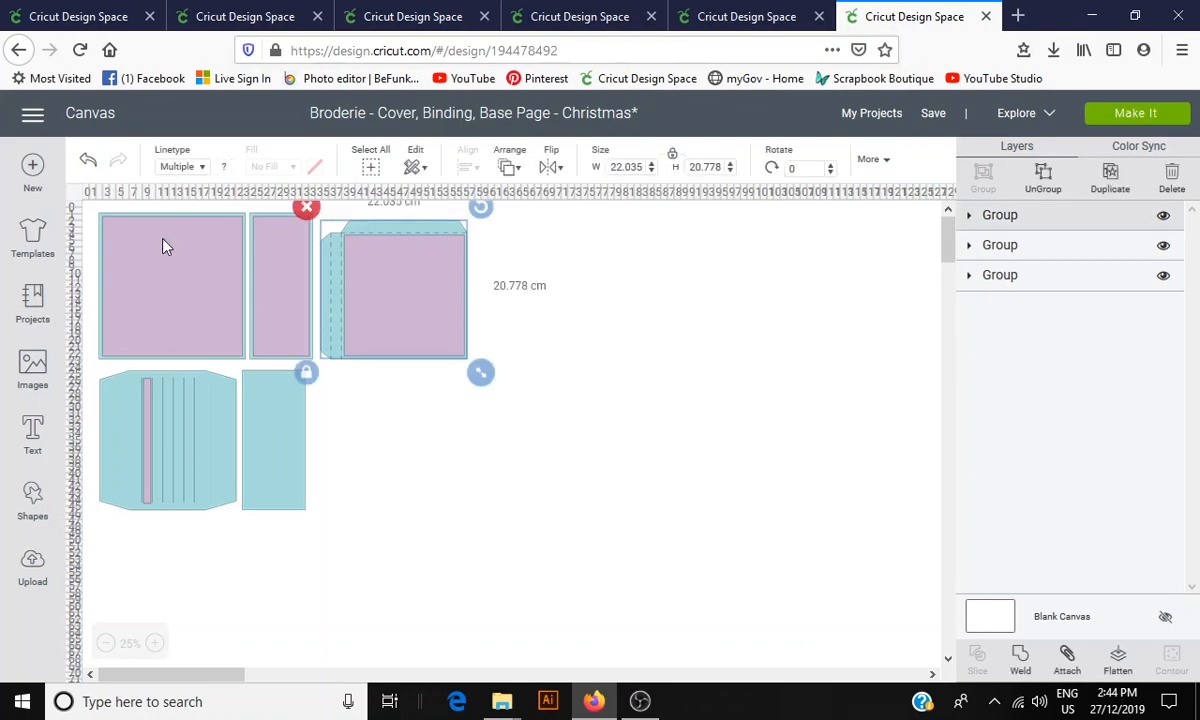
{"action": "left_click", "coordinate": [172, 248]}
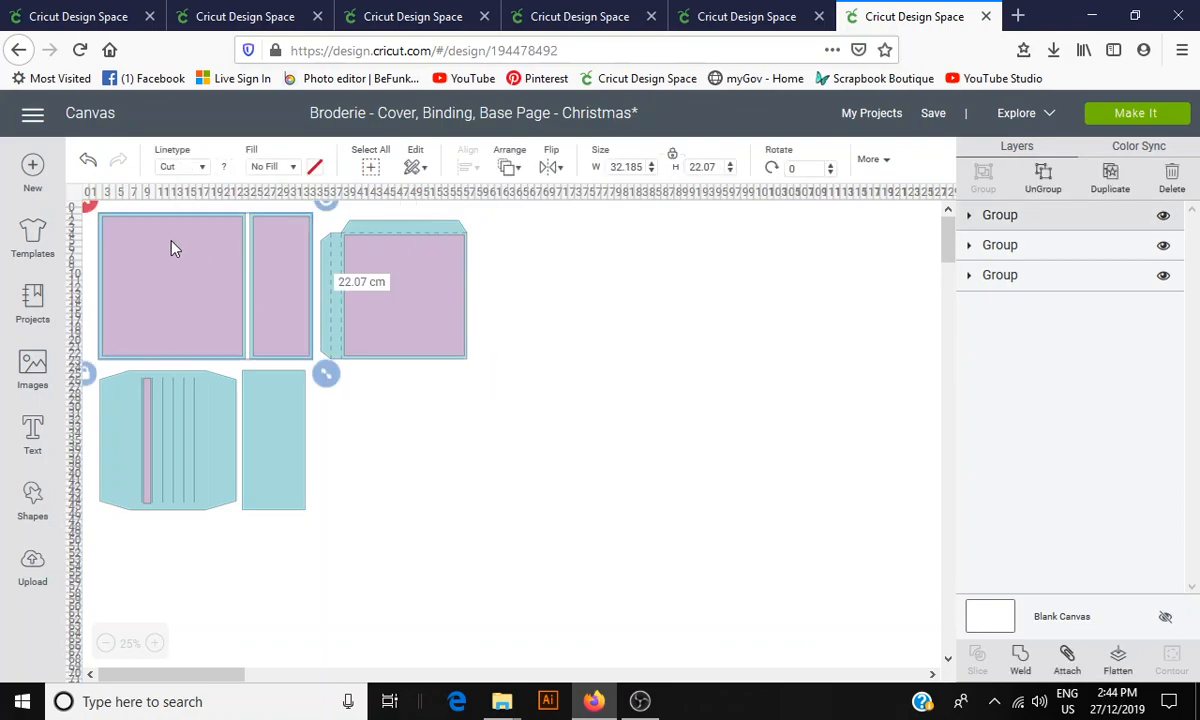
{"action": "left_click", "coordinate": [1163, 217]}
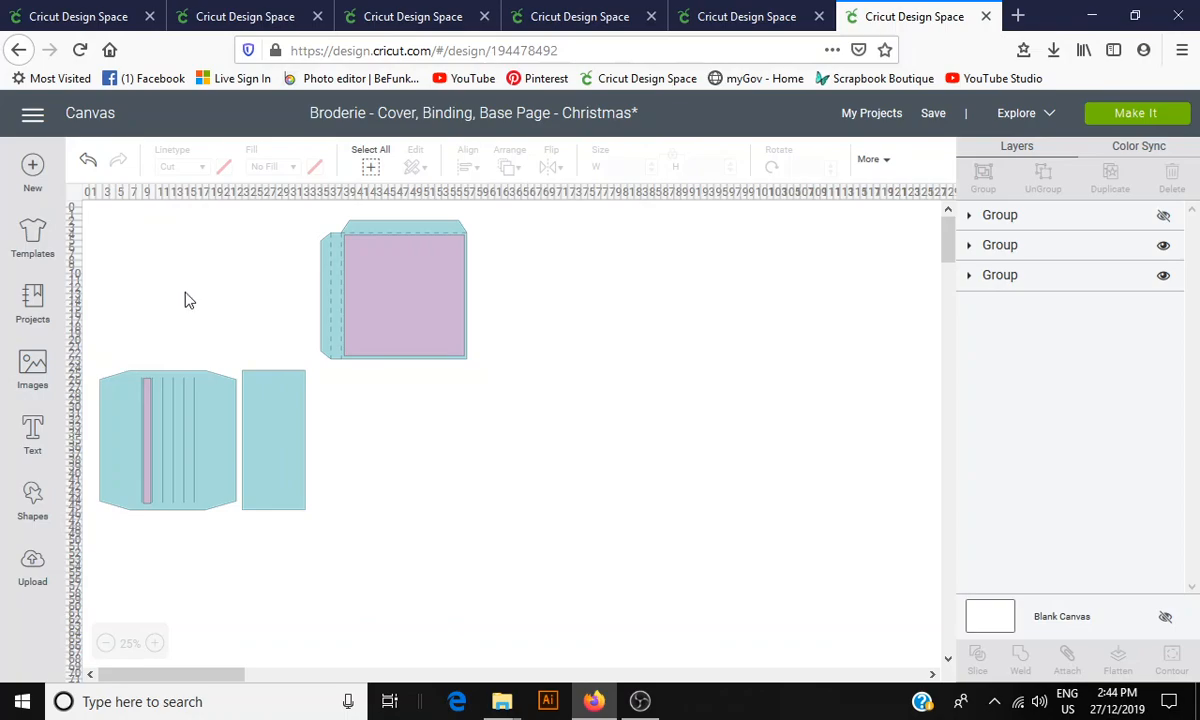
{"action": "left_click", "coordinate": [258, 432]}
{"action": "left_click", "coordinate": [1163, 275]}
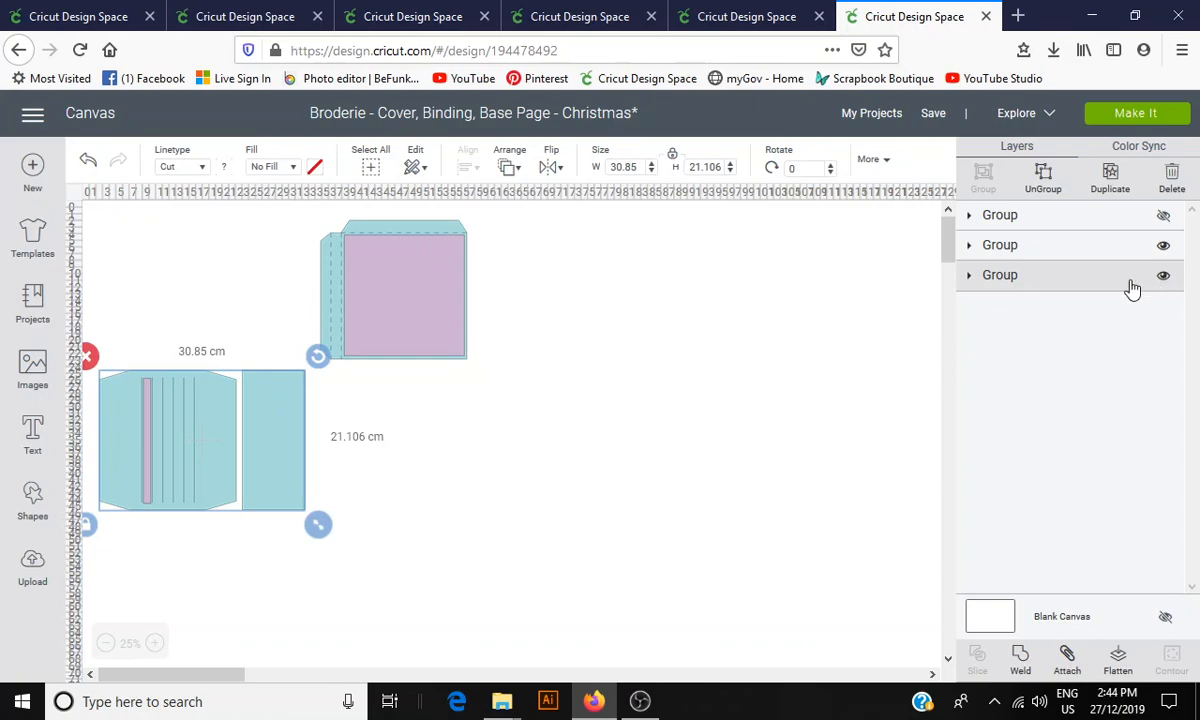
{"action": "left_click", "coordinate": [969, 249]}
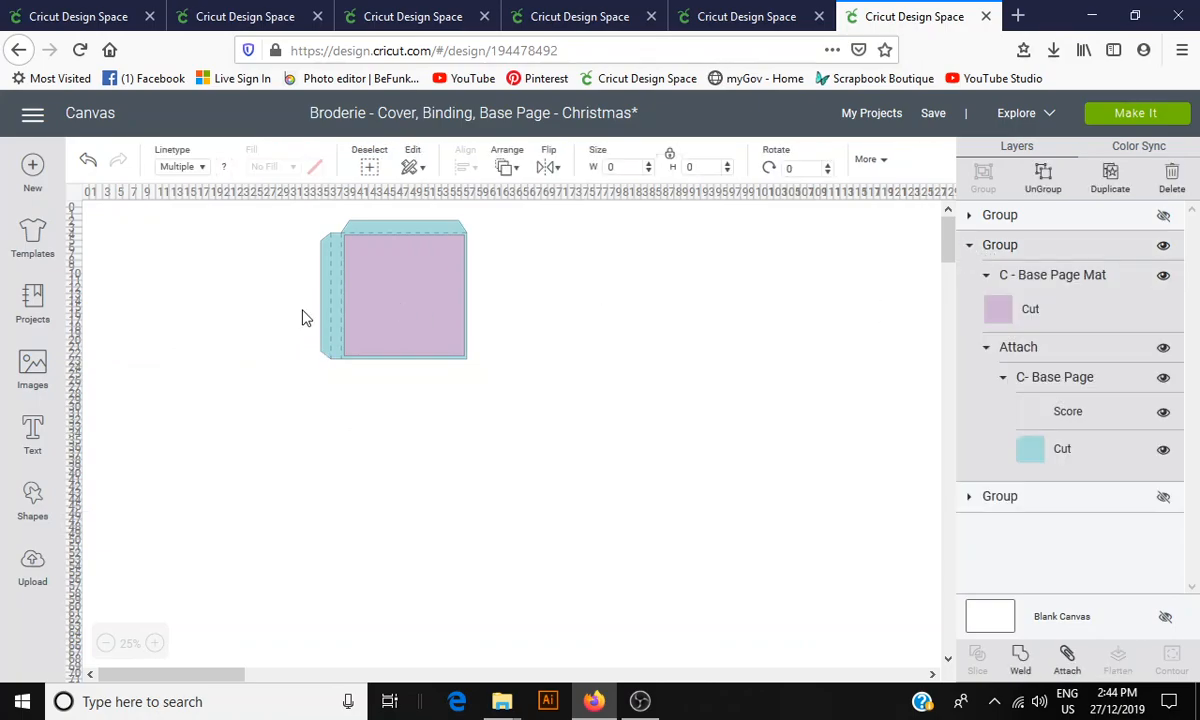
{"action": "left_click", "coordinate": [1164, 278]}
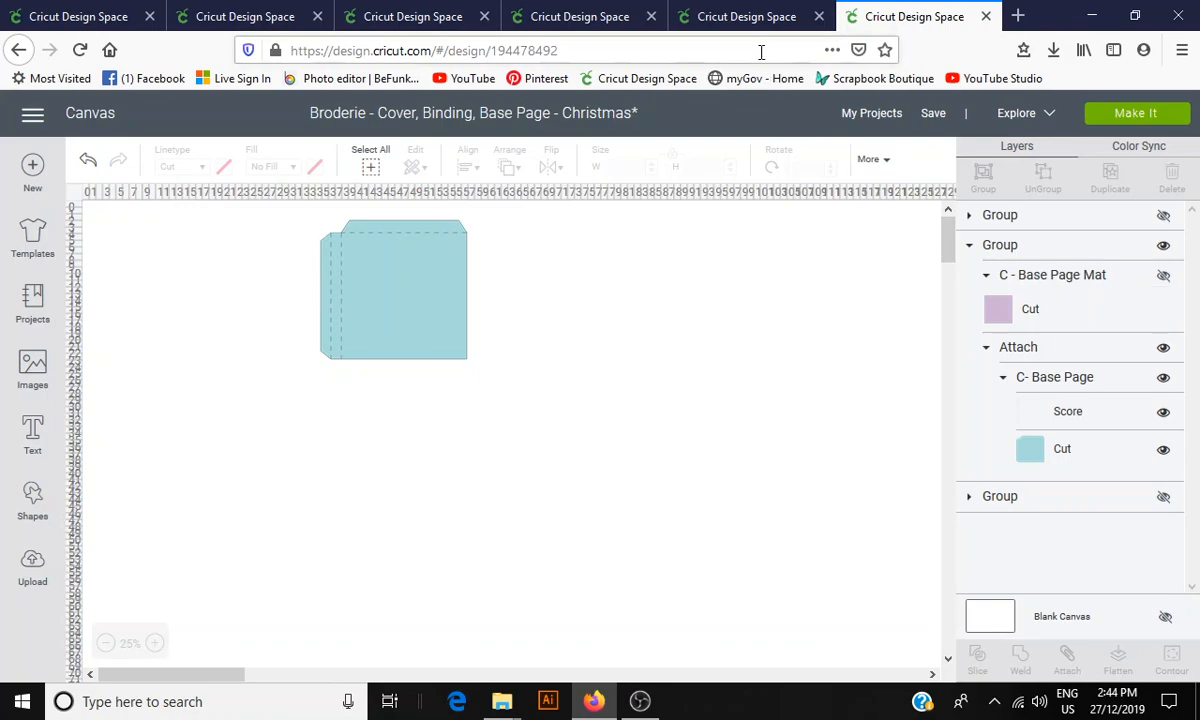
Switch back past the Inserts project to view the Broderie - Pockets - Christmas project
{"action": "left_click", "coordinate": [606, 27]}
{"action": "left_click", "coordinate": [697, 25]}
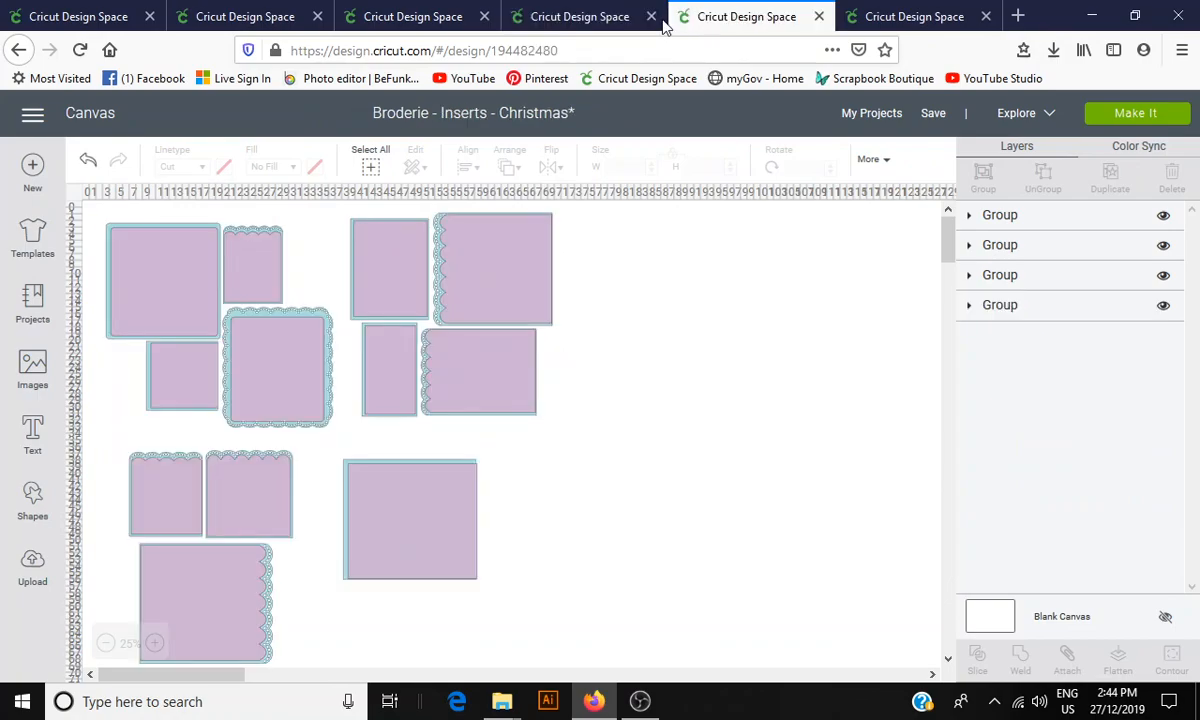
{"action": "left_click", "coordinate": [415, 22]}
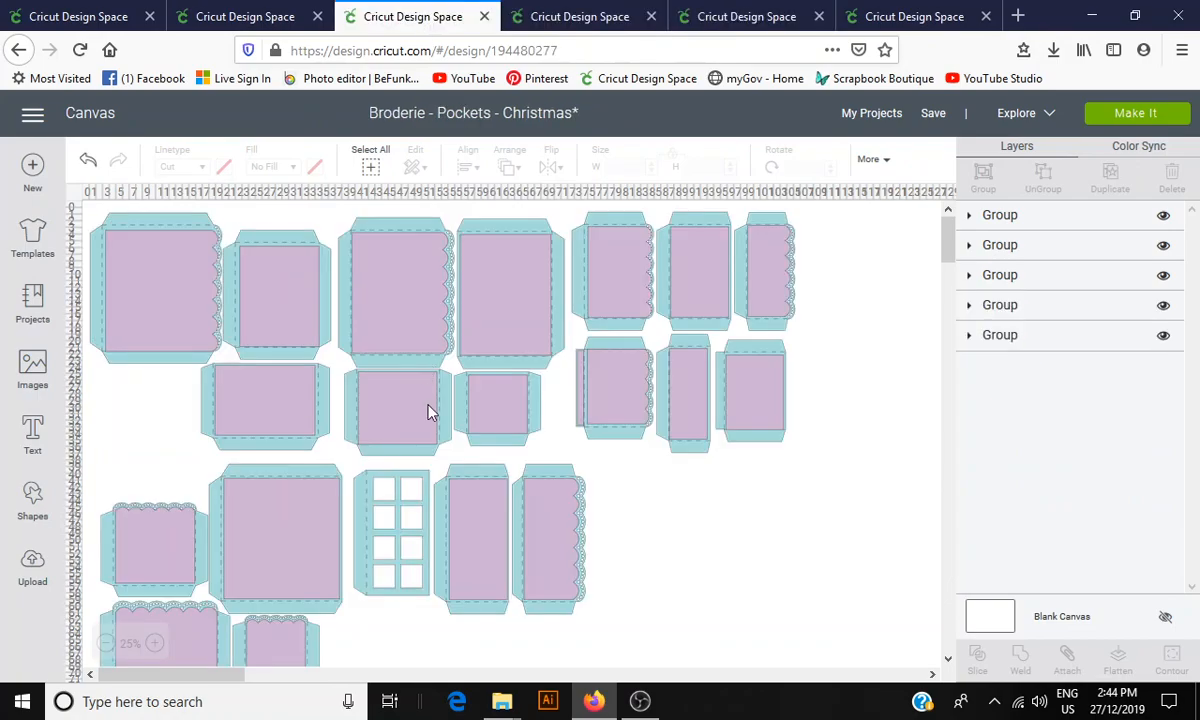